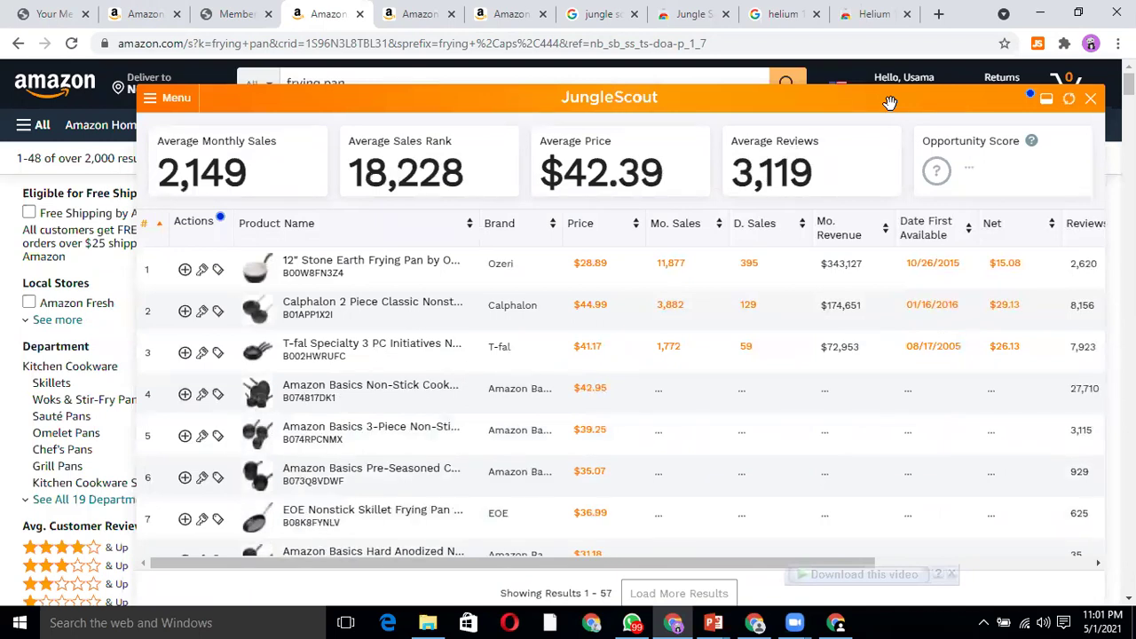
- Examine the Jungle Scout frying pan results, covering the average reviews figure, the listed products and the columns out to fees and rank
{"action": "scroll", "coordinate": [825, 391], "scroll_direction": "down", "scroll_amount": 5}
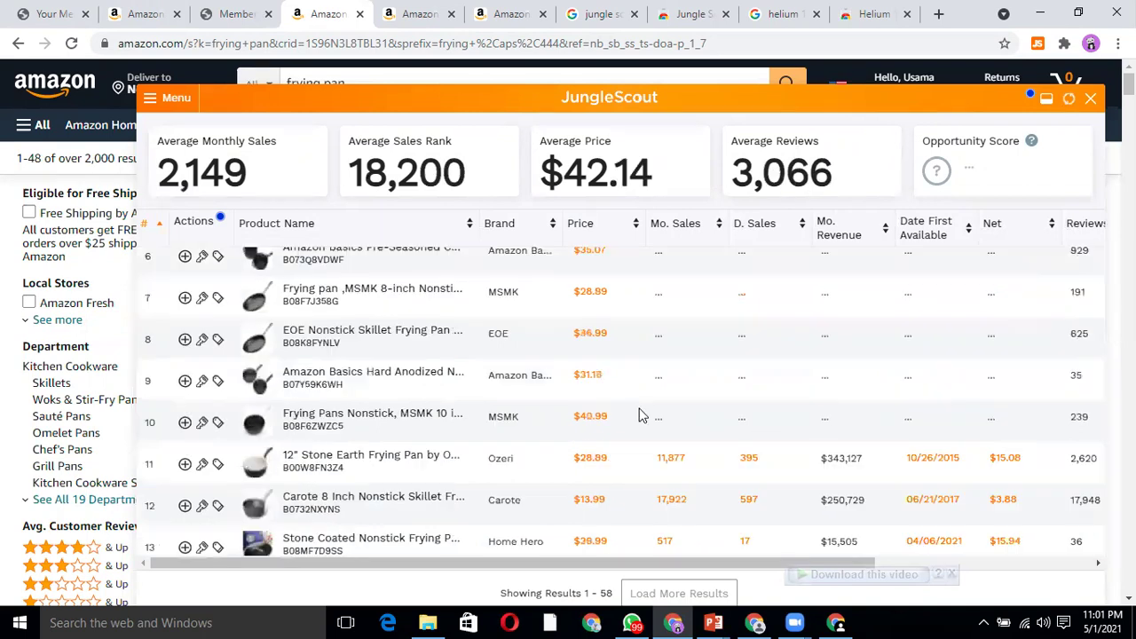
{"action": "scroll", "coordinate": [587, 417], "scroll_direction": "up", "scroll_amount": 5}
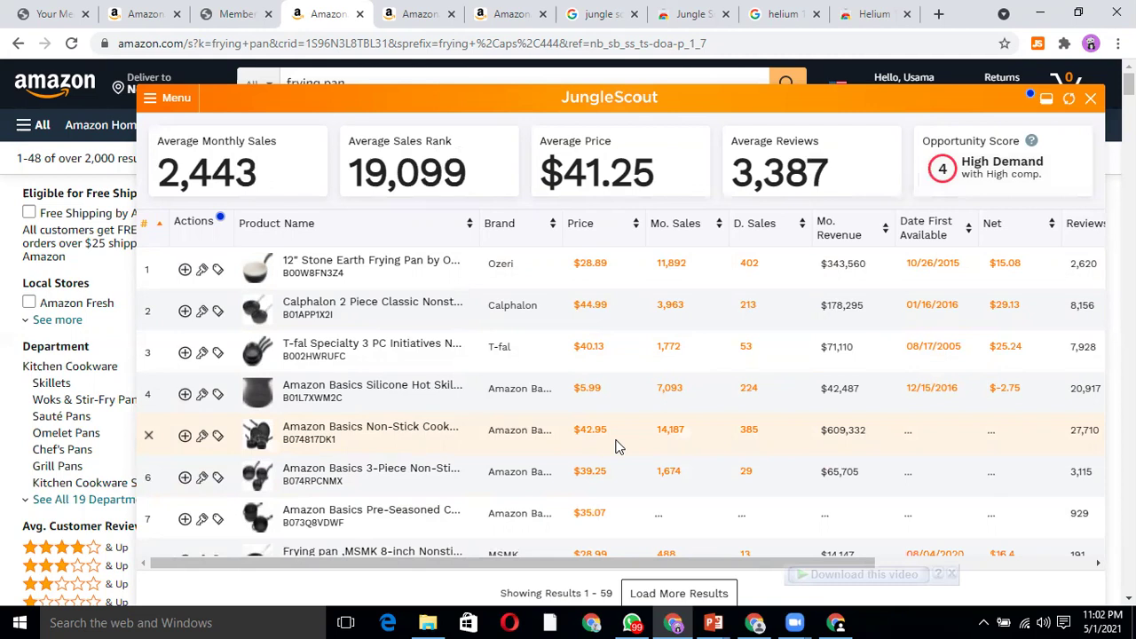
{"action": "left_click_drag", "start_coordinate": [827, 179], "coordinate": [732, 177]}
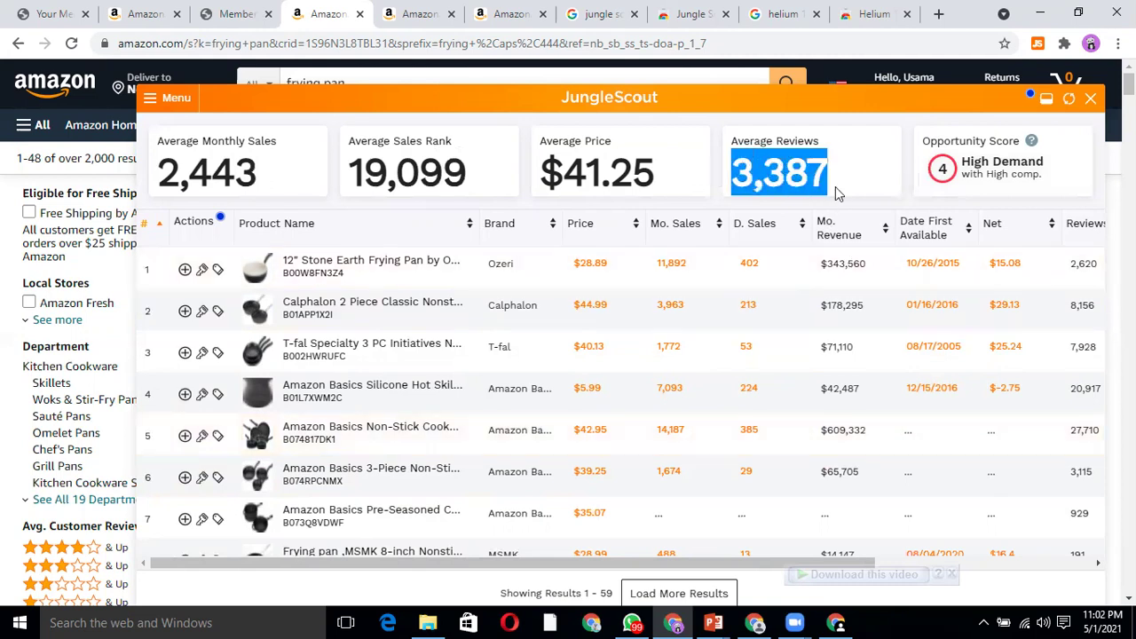
{"action": "left_click", "coordinate": [816, 176]}
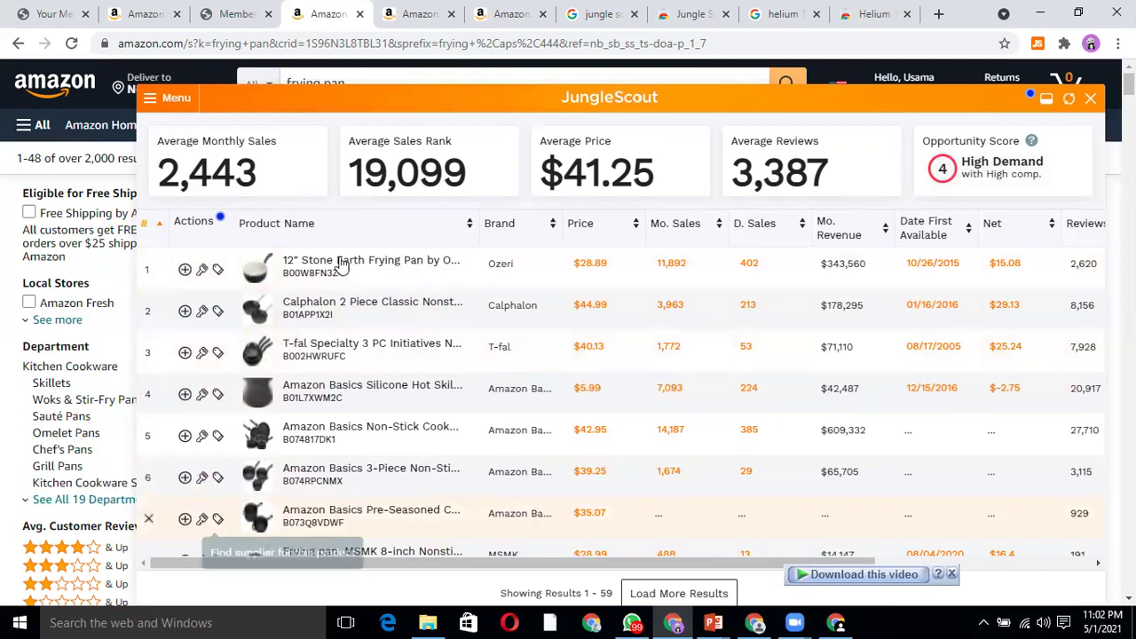
{"action": "mouse_move", "coordinate": [371, 399]}
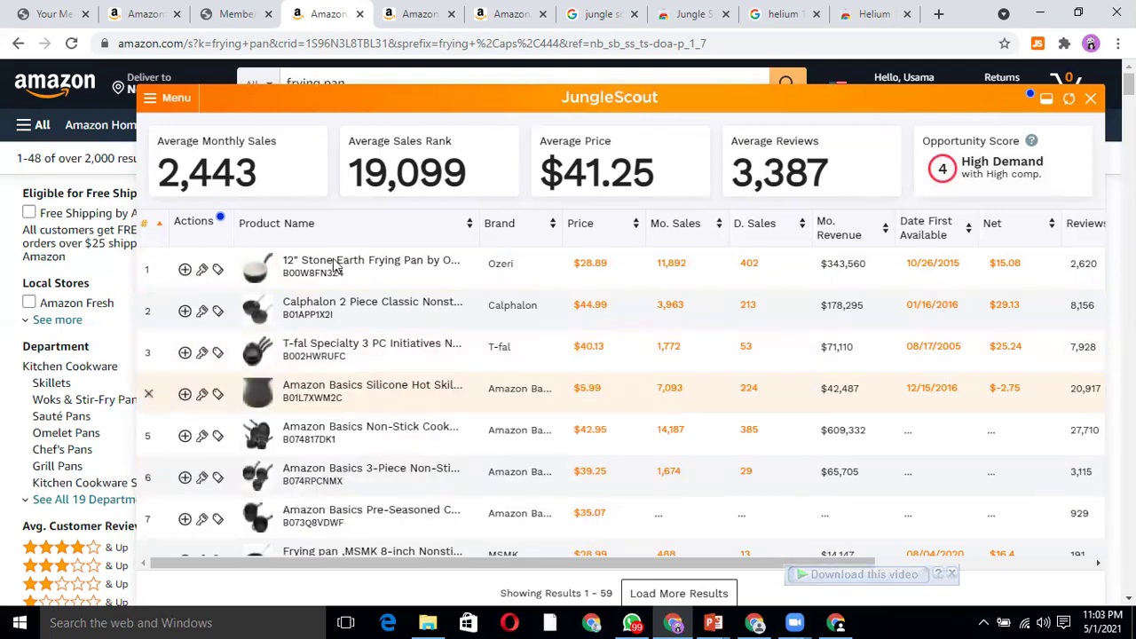
{"action": "mouse_move", "coordinate": [375, 270]}
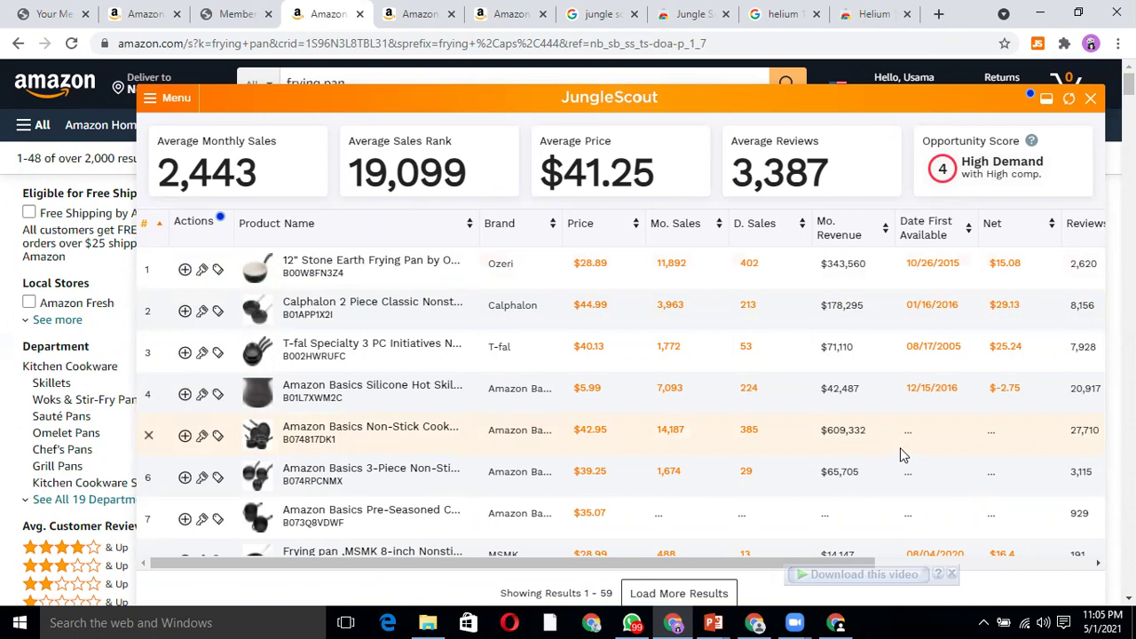
{"action": "left_click_drag", "start_coordinate": [749, 564], "coordinate": [924, 570]}
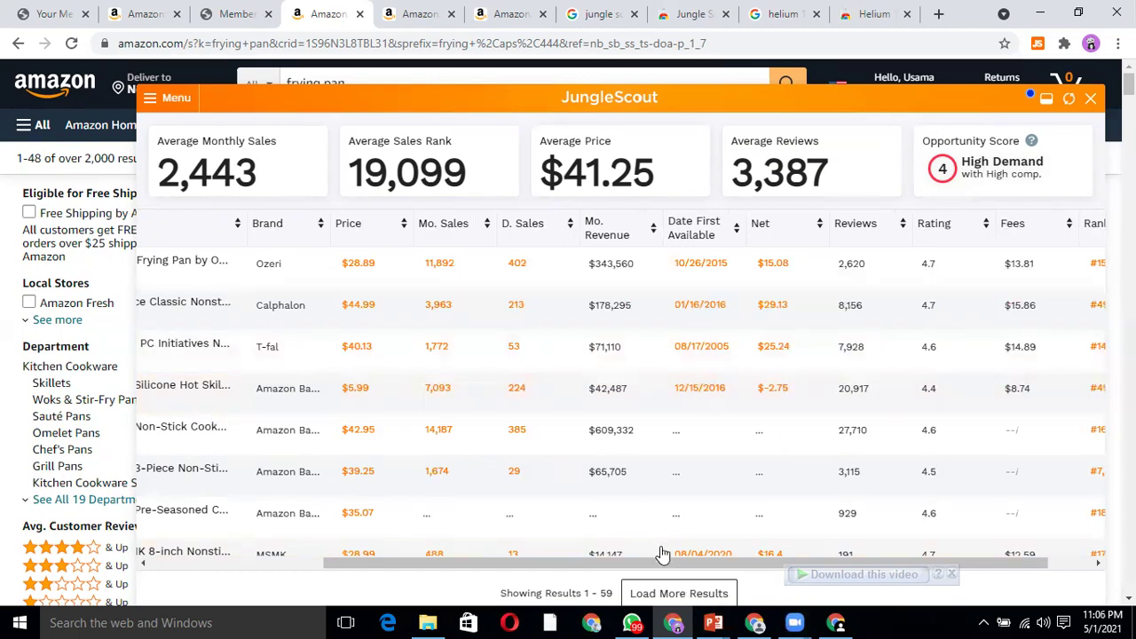
{"action": "left_click_drag", "start_coordinate": [654, 562], "coordinate": [404, 541]}
{"action": "left_click_drag", "start_coordinate": [472, 563], "coordinate": [415, 563]}
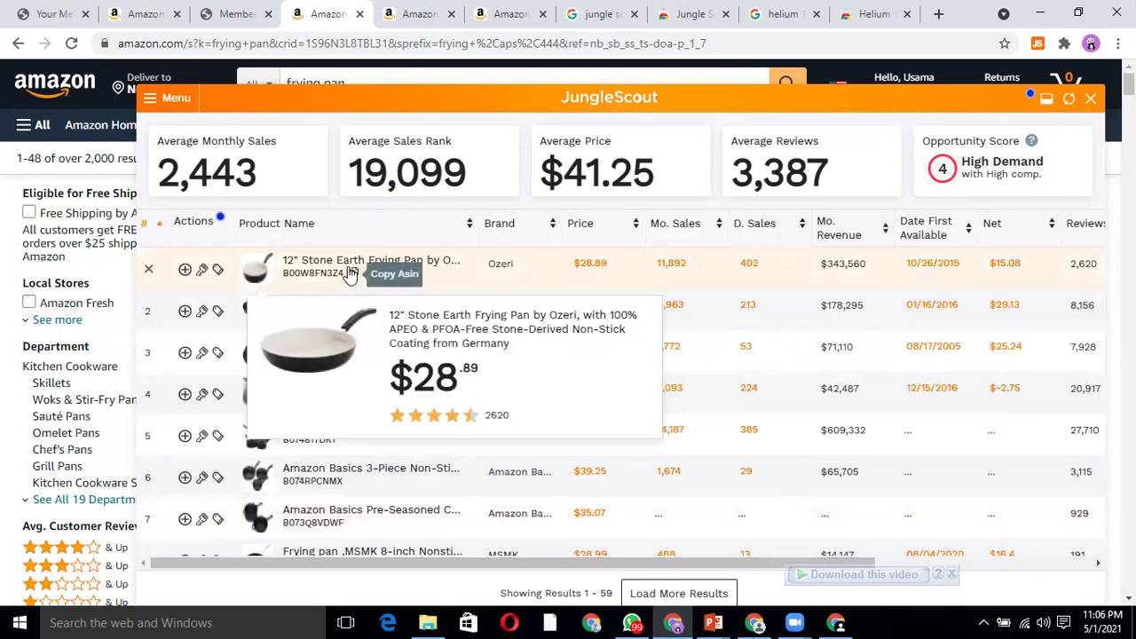
- Open the Amazon listing of the 12" Stone Earth Frying Pan by Ozeri from the results and copy its web address
{"action": "right_click", "coordinate": [348, 266]}
{"action": "left_click", "coordinate": [350, 270]}
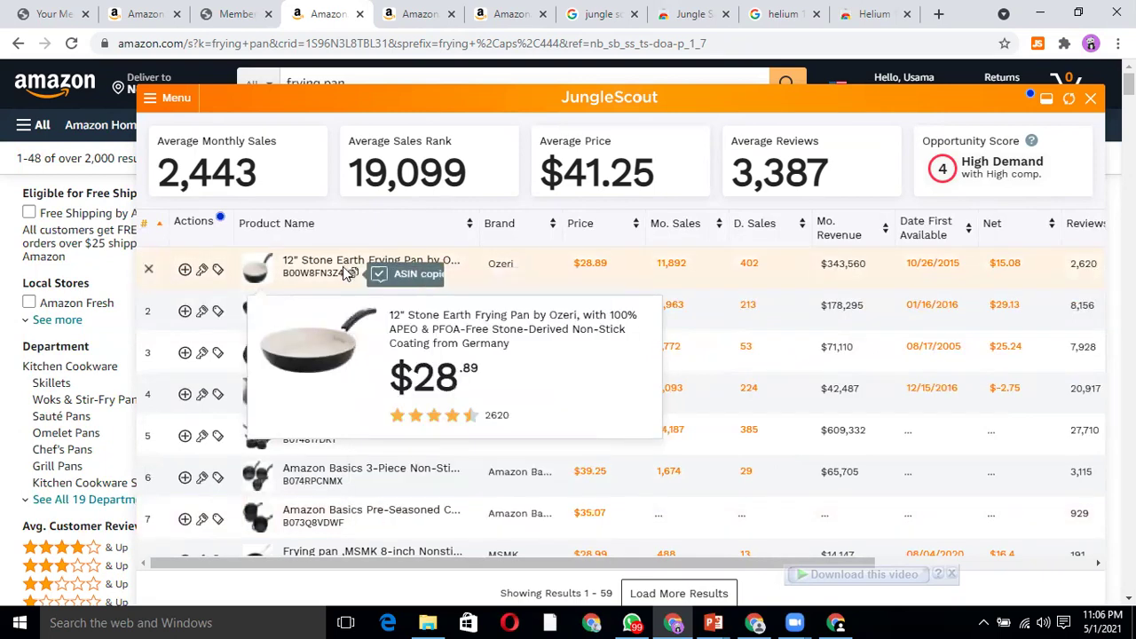
{"action": "triple_click", "coordinate": [350, 269]}
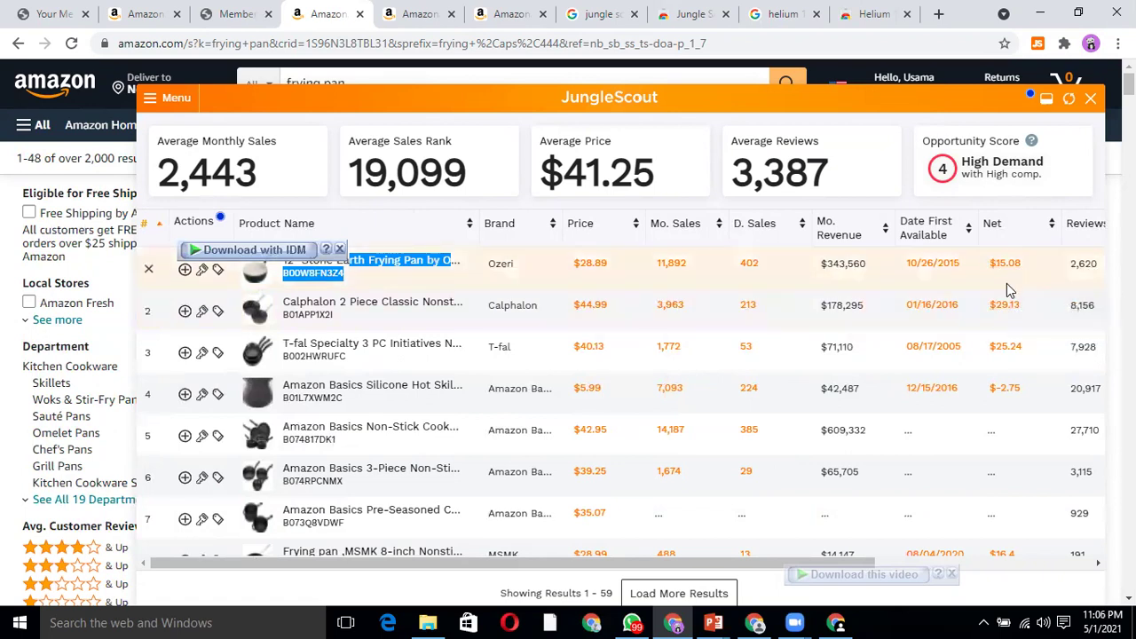
{"action": "left_click", "coordinate": [395, 279]}
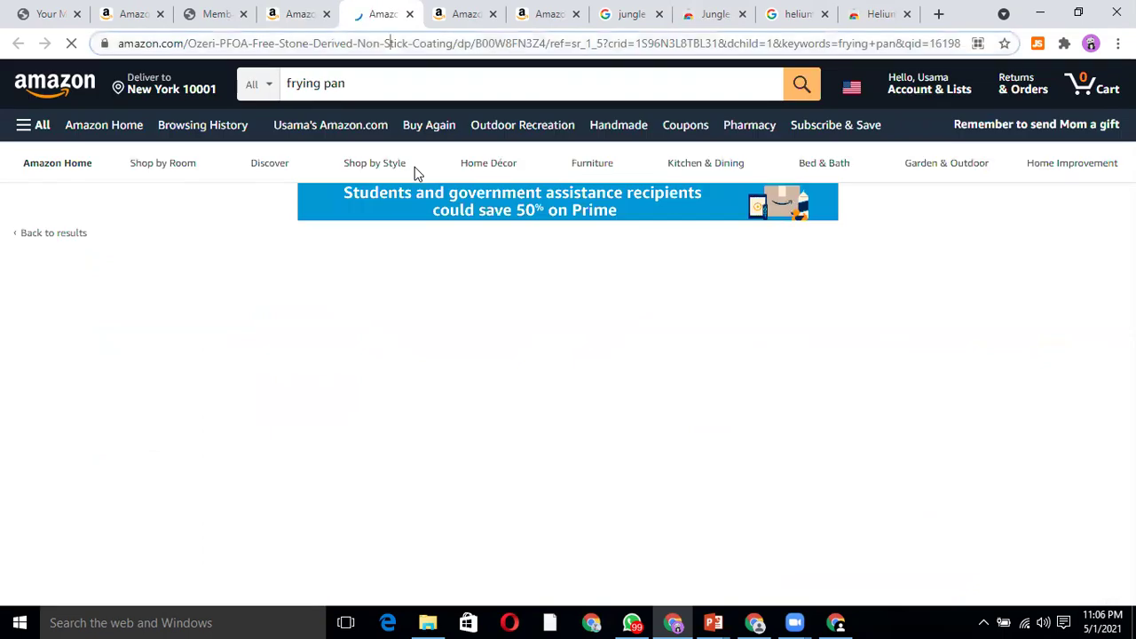
{"action": "right_click", "coordinate": [418, 49]}
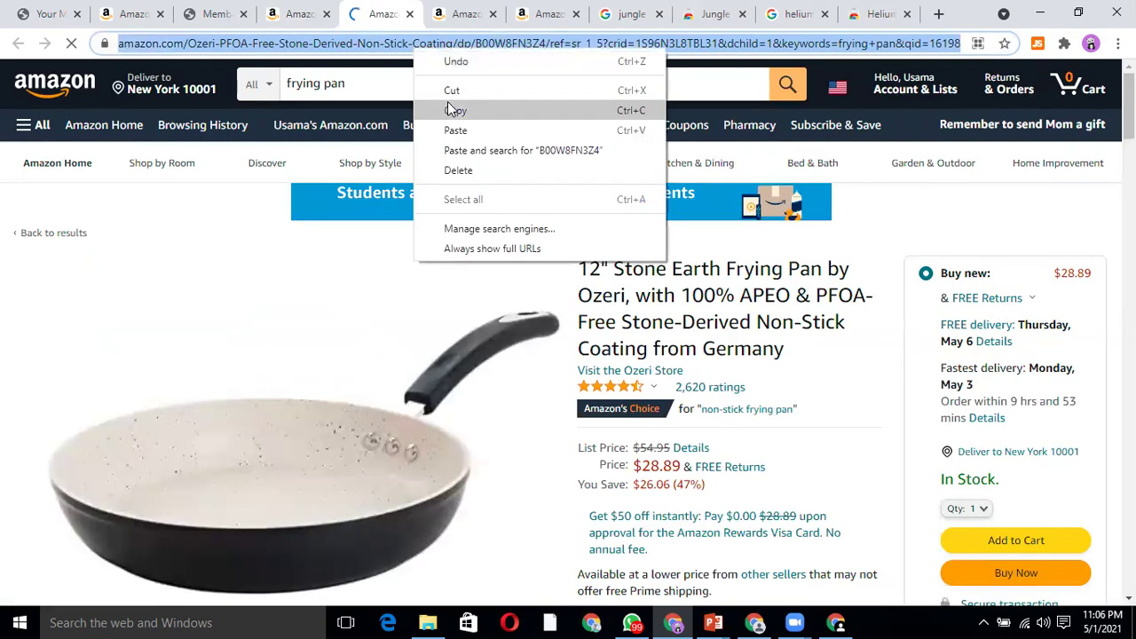
{"action": "left_click", "coordinate": [451, 109]}
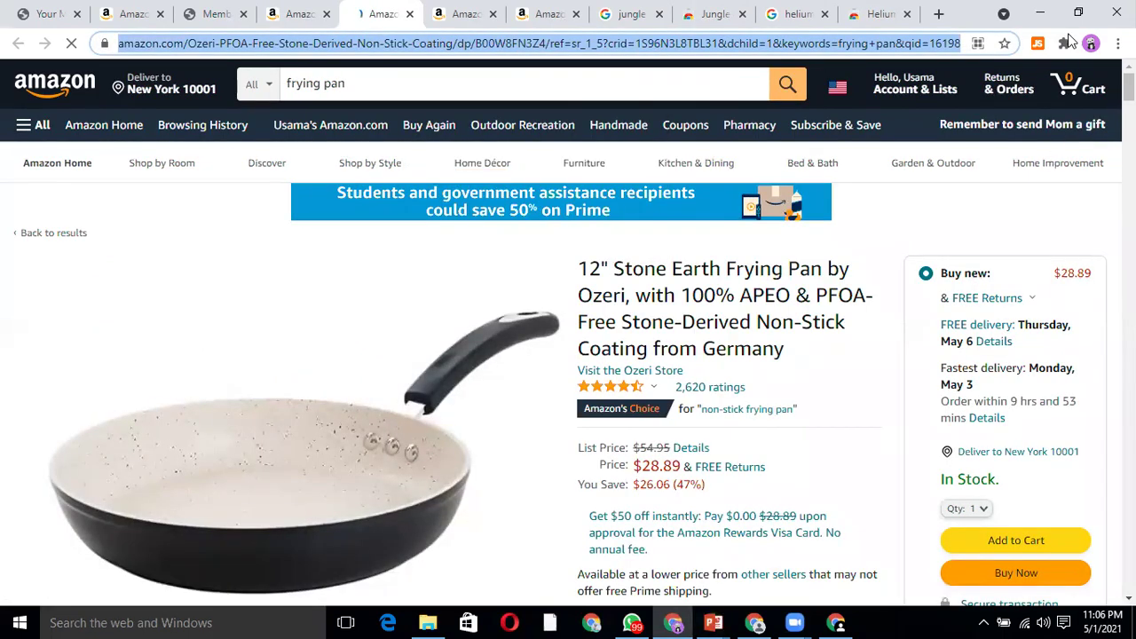
- Switch to the Person 1 Chrome profile, with a new tab open beside VA Class 2.pdf
{"action": "left_click", "coordinate": [1090, 43]}
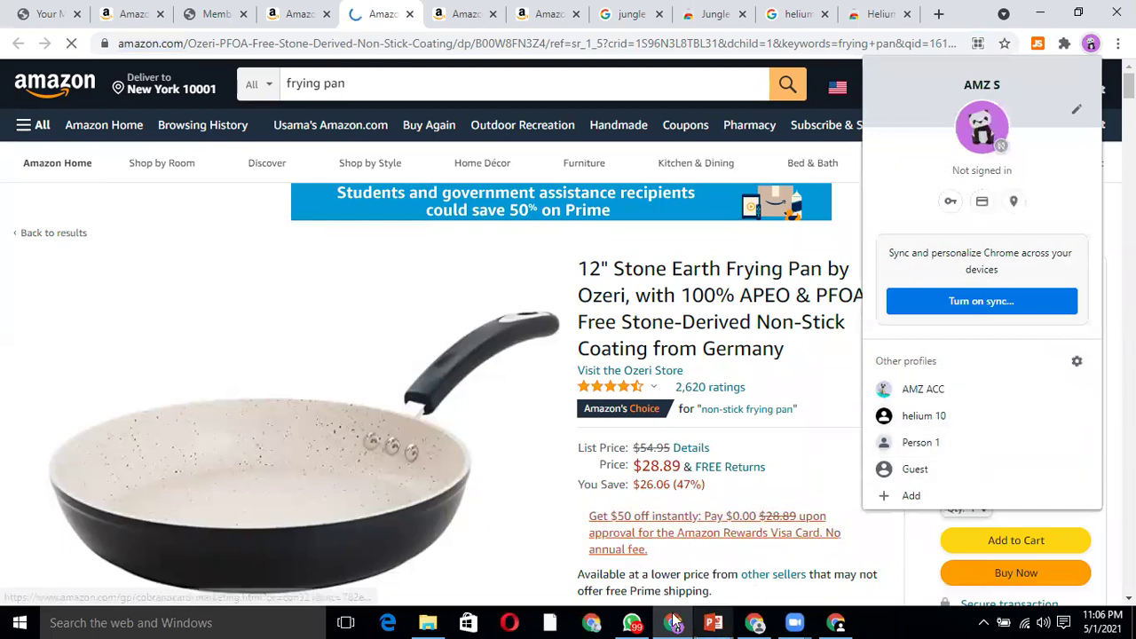
{"action": "left_click", "coordinate": [753, 621]}
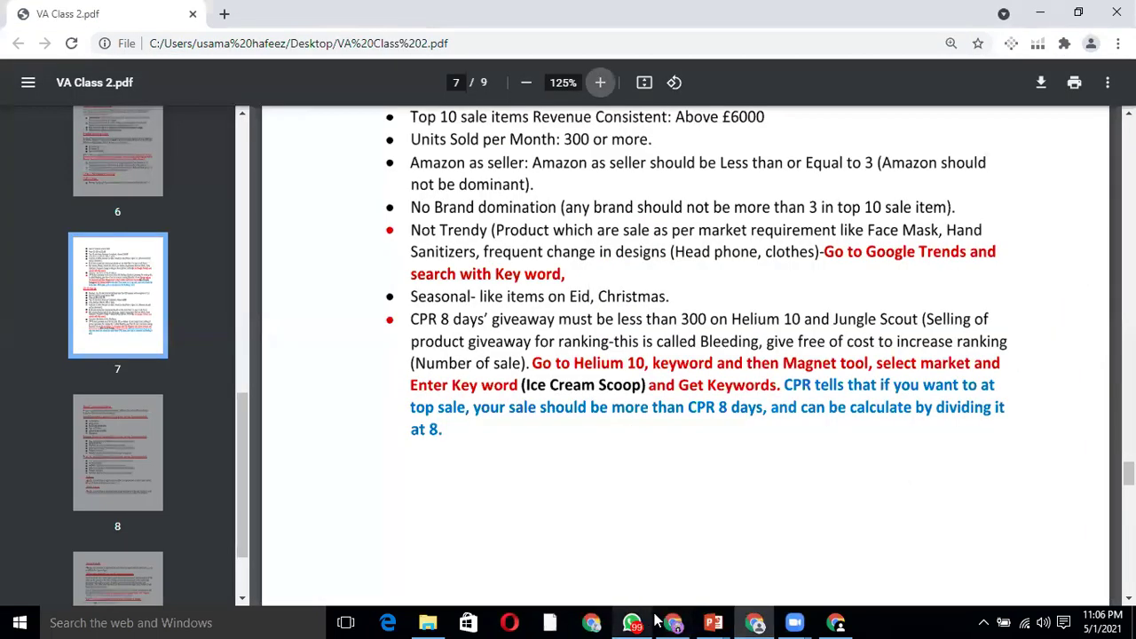
{"action": "left_click", "coordinate": [223, 13]}
{"action": "left_click", "coordinate": [755, 621]}
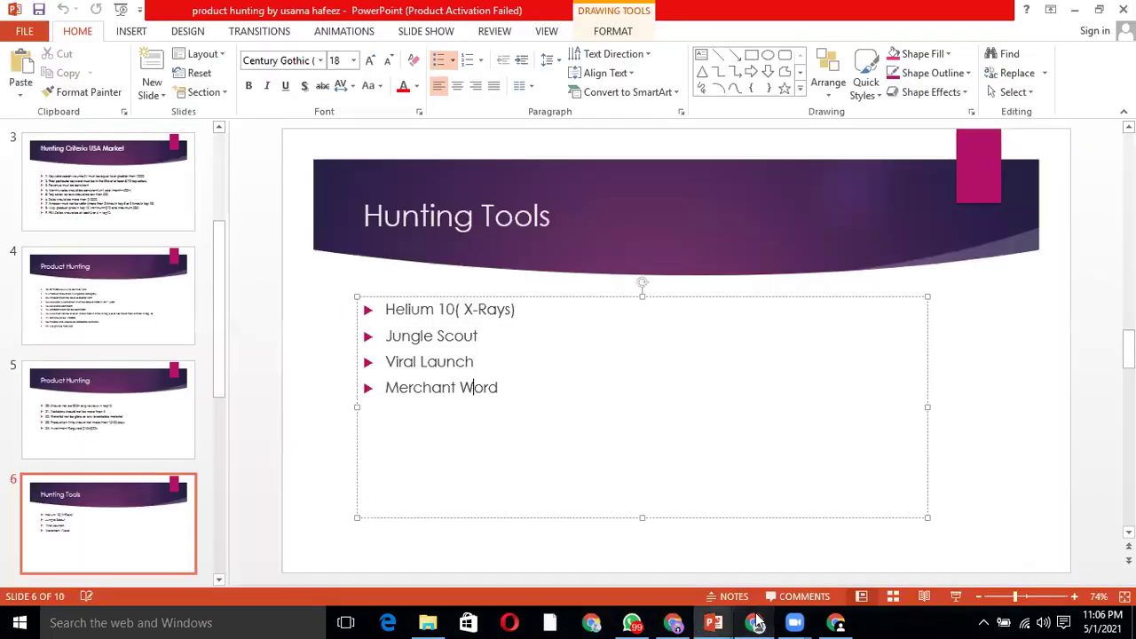
{"action": "left_click", "coordinate": [673, 621]}
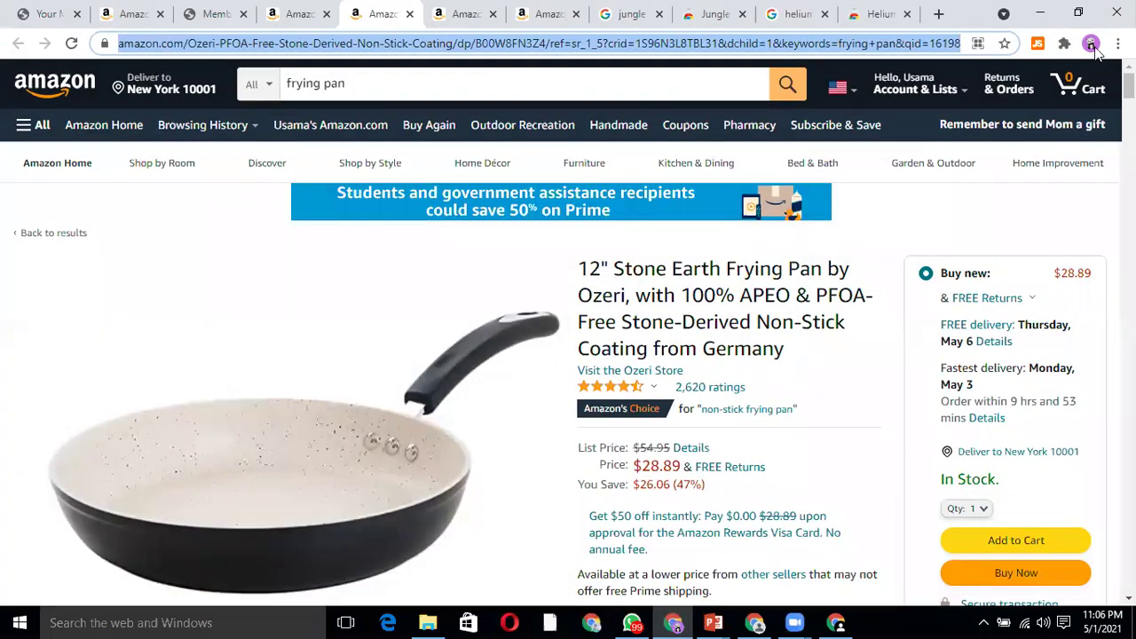
{"action": "left_click", "coordinate": [1090, 43]}
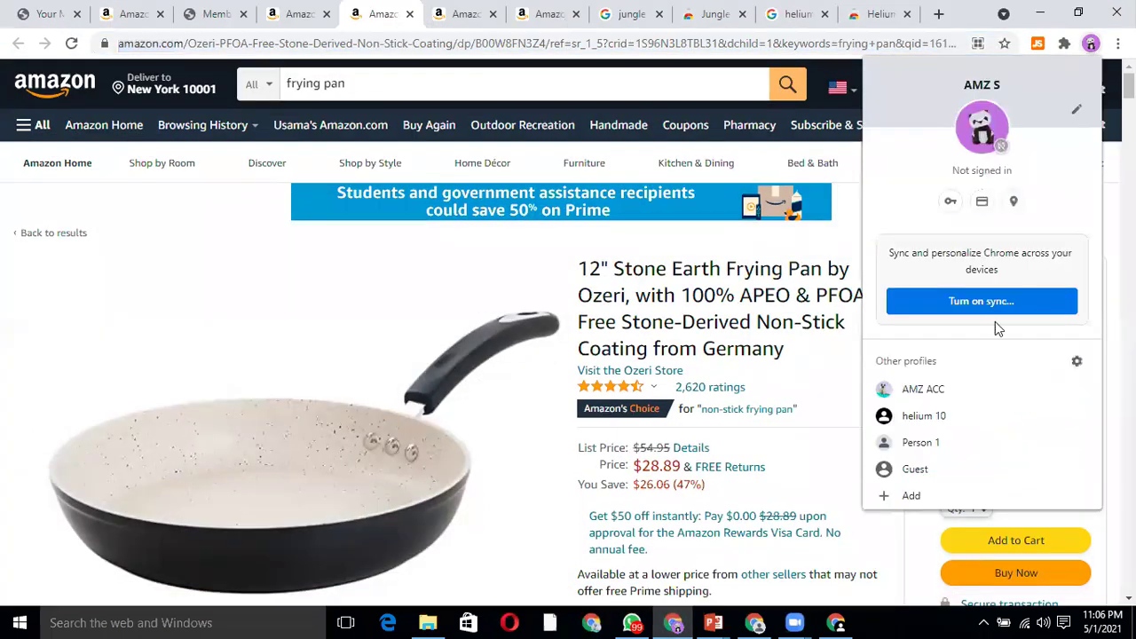
{"action": "left_click", "coordinate": [940, 439]}
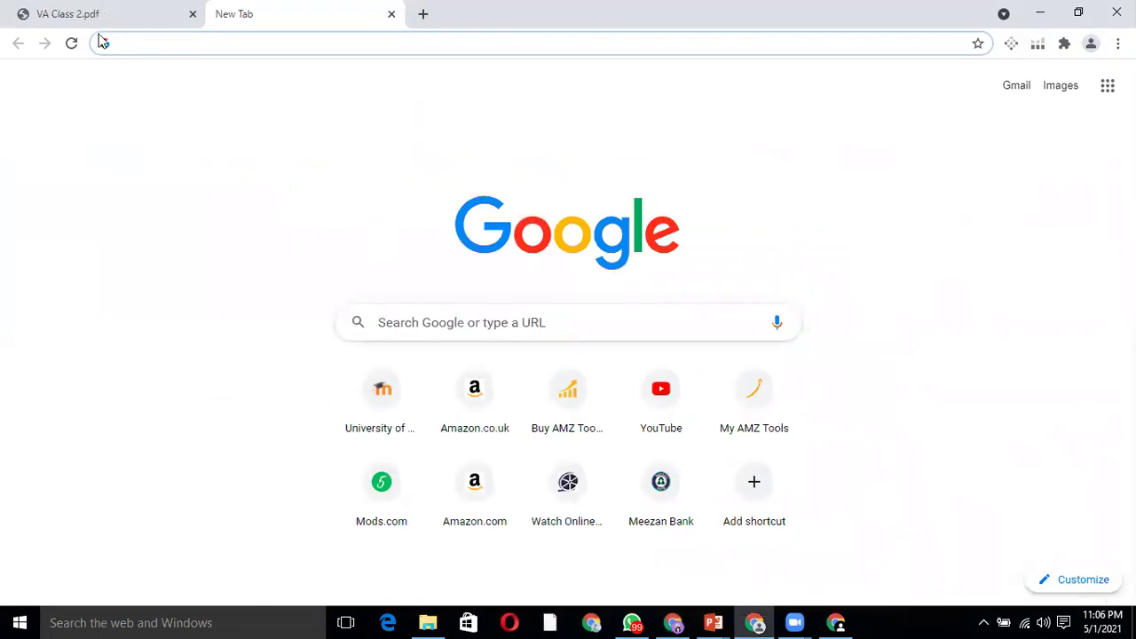
- Load the copied Ozeri frying pan listing address in the new tab
{"action": "left_click", "coordinate": [160, 50]}
{"action": "right_click", "coordinate": [160, 50]}
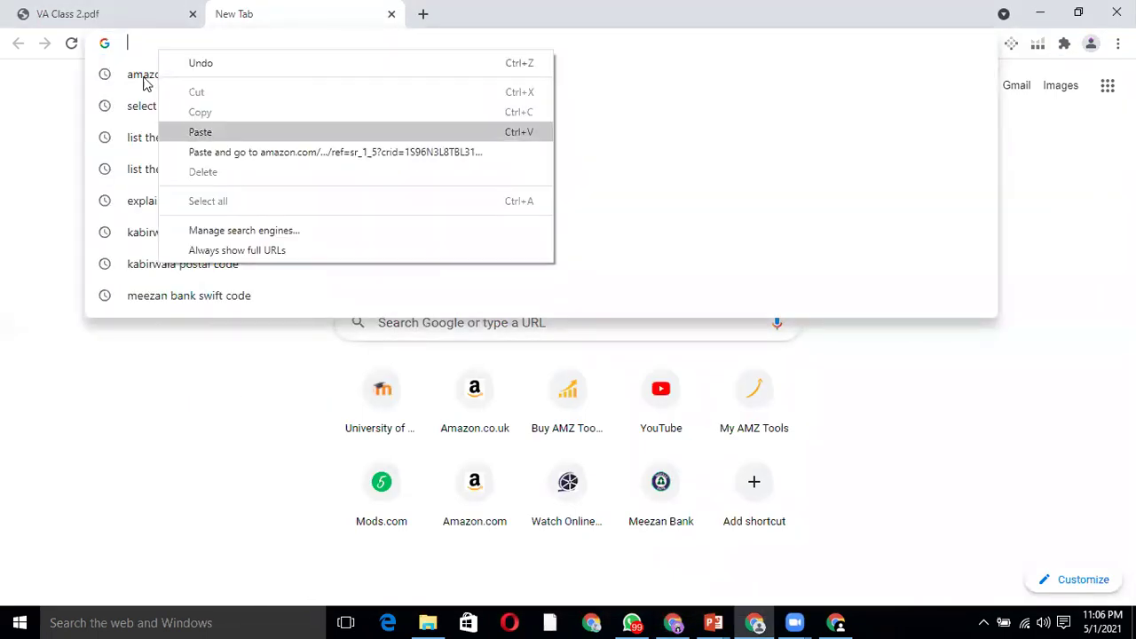
{"action": "left_click", "coordinate": [206, 135]}
{"action": "key", "text": "Return"}
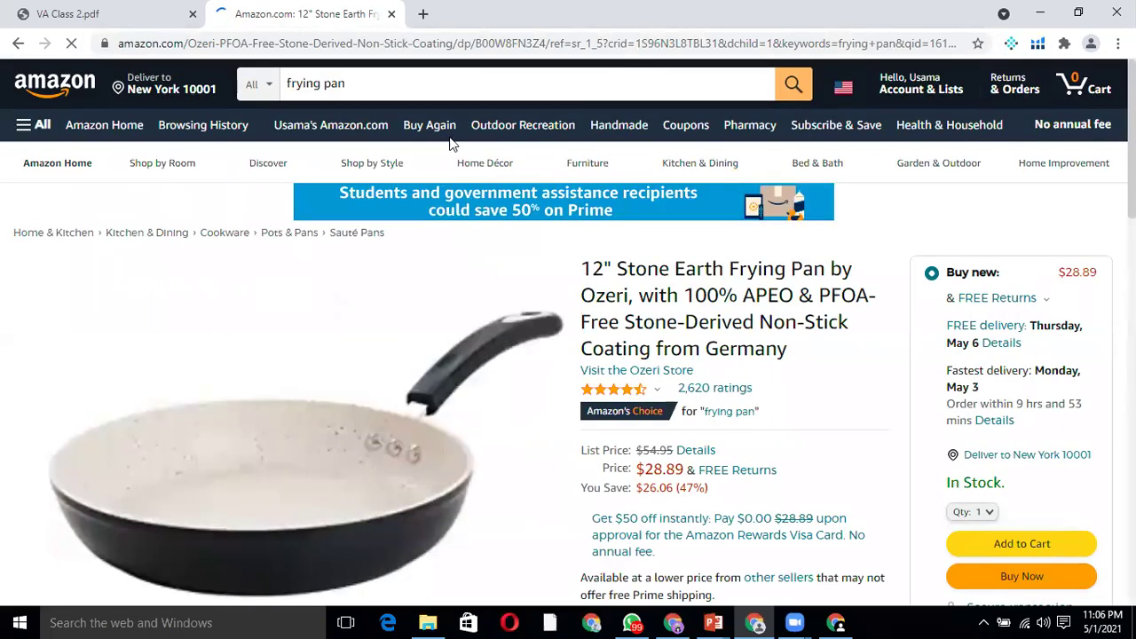
- Examine the net profit and estimated unit manufacturing cost in Helium 10's Profitability Calculator for this frying pan, and close the calculator
{"action": "left_click", "coordinate": [1042, 49]}
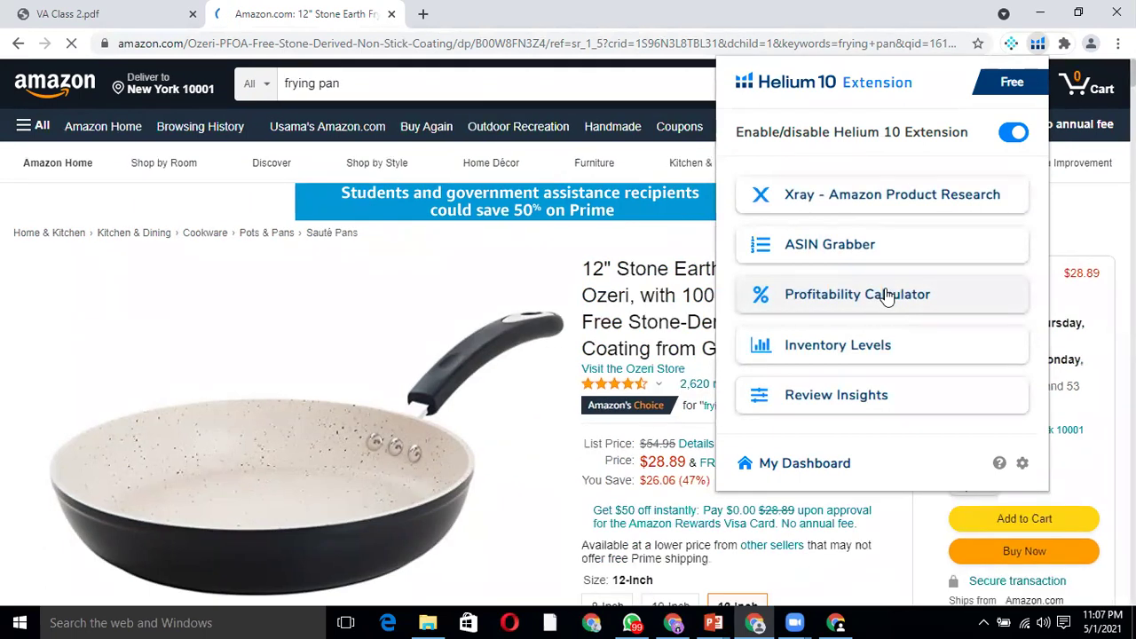
{"action": "left_click", "coordinate": [887, 295]}
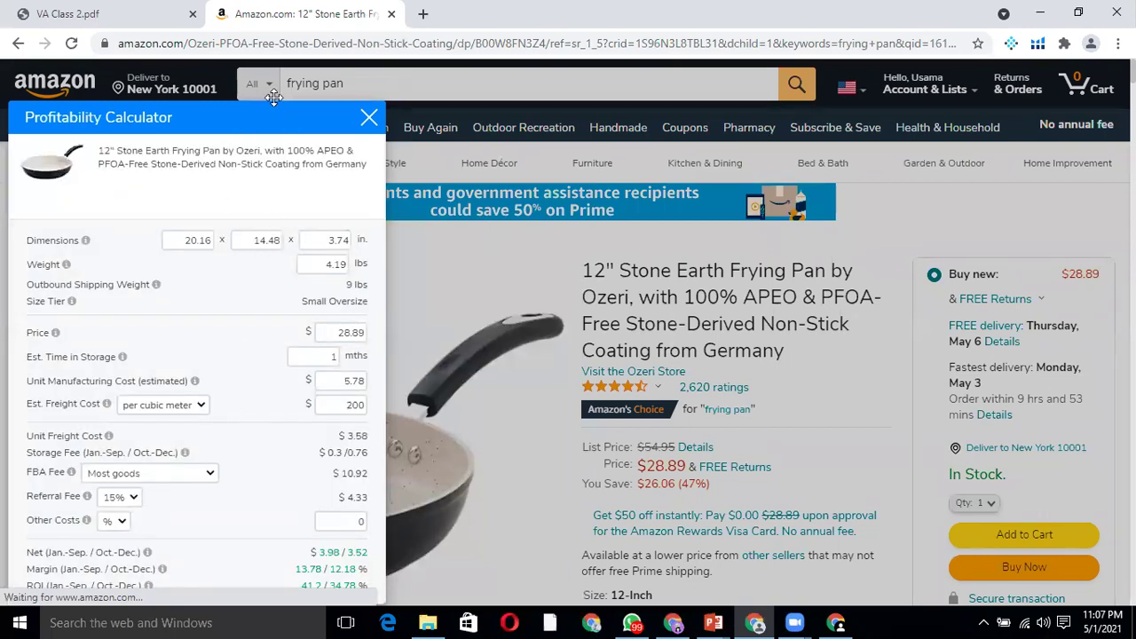
{"action": "left_click_drag", "start_coordinate": [274, 97], "coordinate": [307, 56]}
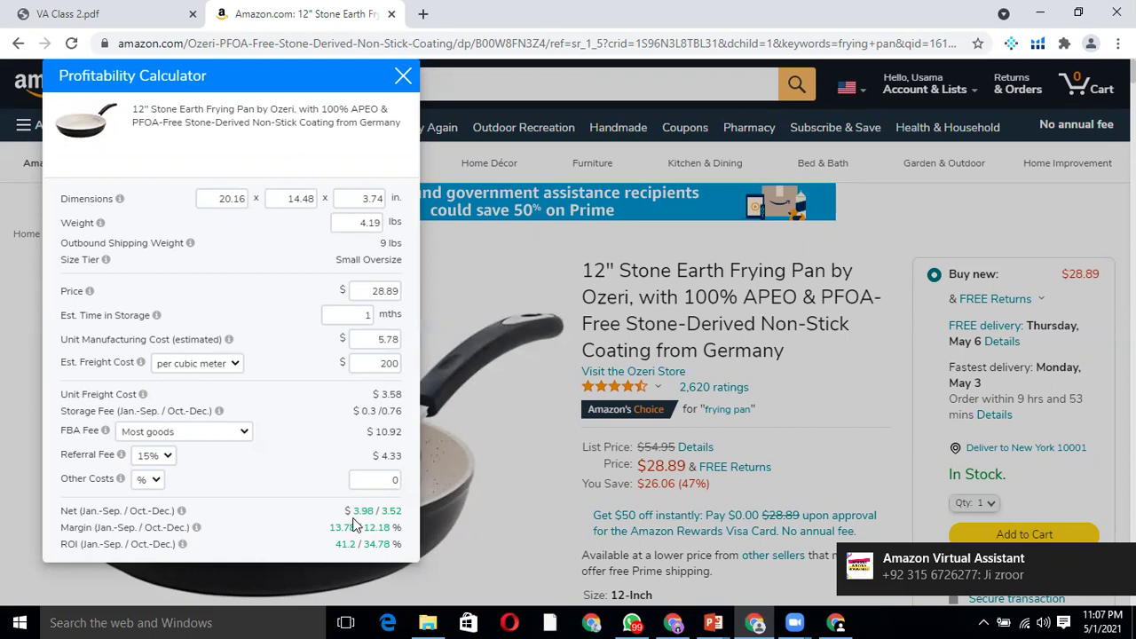
{"action": "left_click_drag", "start_coordinate": [353, 512], "coordinate": [382, 514]}
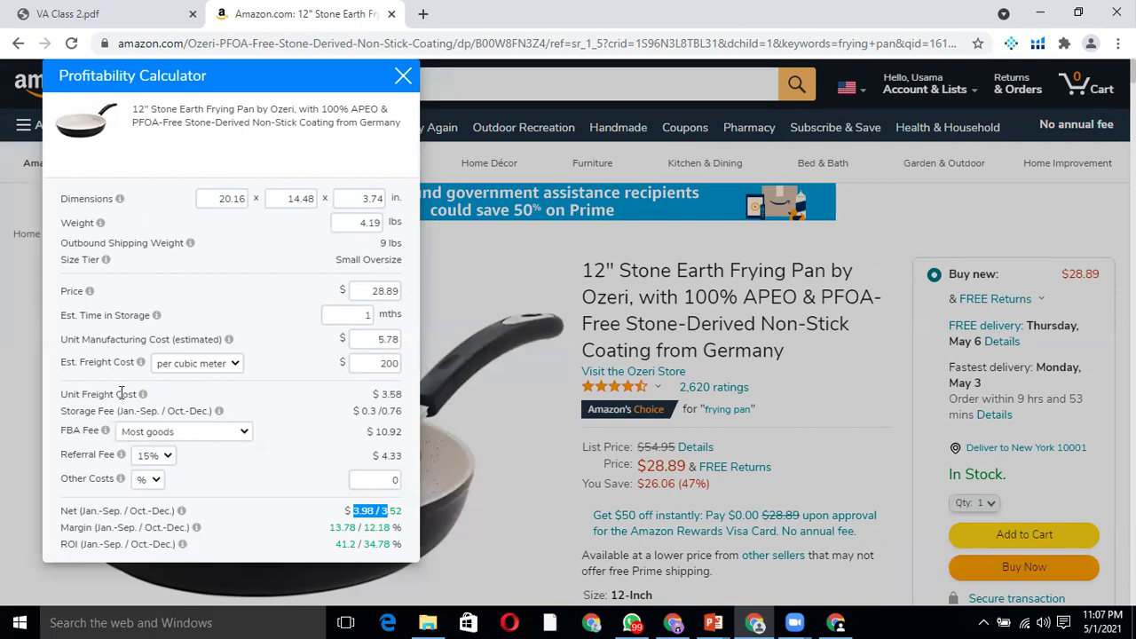
{"action": "double_click", "coordinate": [380, 339]}
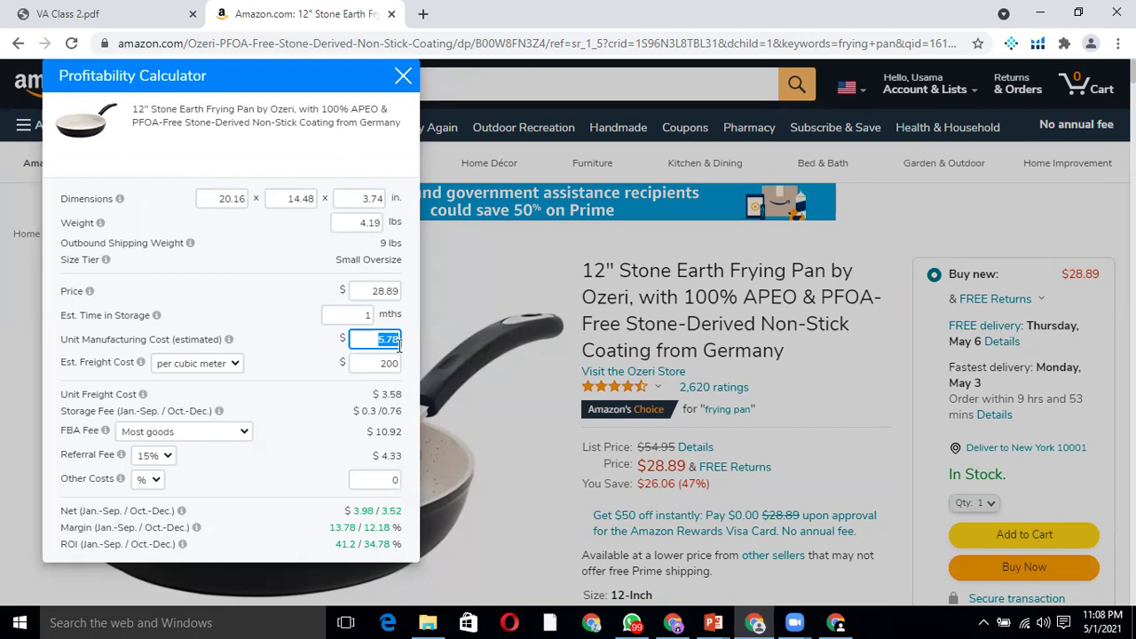
{"action": "left_click", "coordinate": [403, 75]}
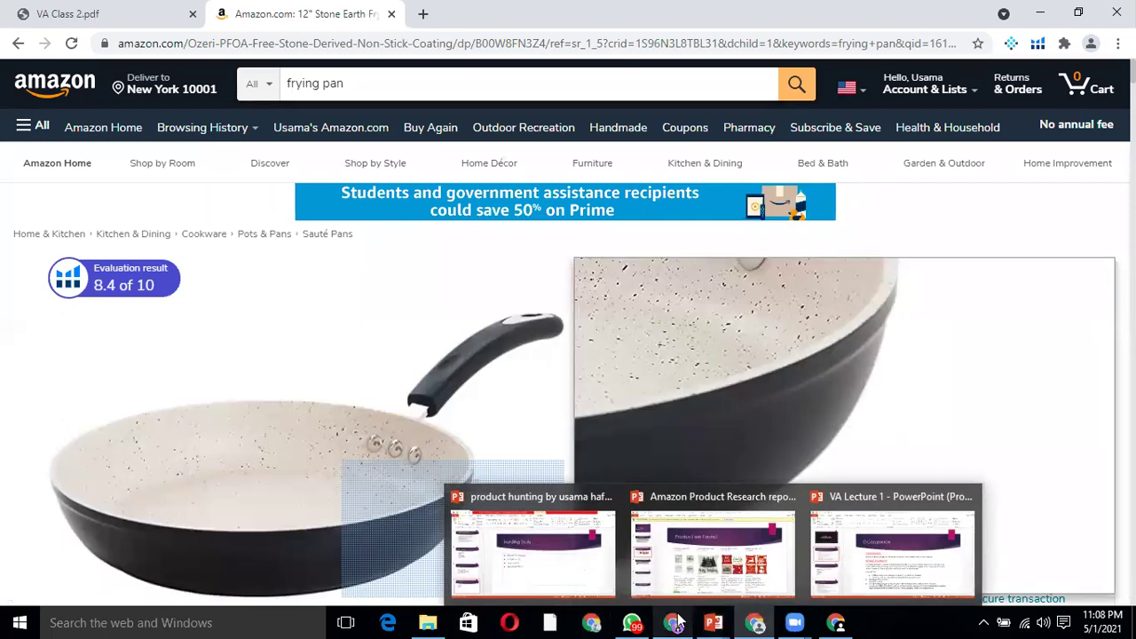
- Return to the AMZ S profile's Jungle Scout frying pan results and examine the reviews, rating, fees and rank columns and the product list
{"action": "left_click", "coordinate": [674, 621]}
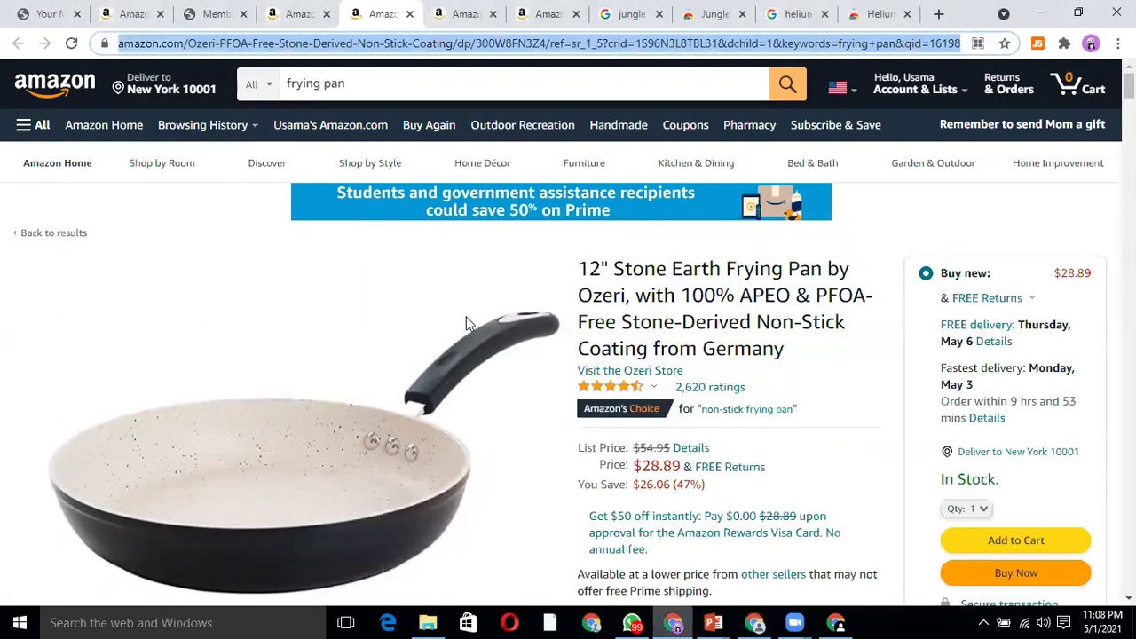
{"action": "left_click", "coordinate": [460, 14]}
{"action": "left_click", "coordinate": [307, 13]}
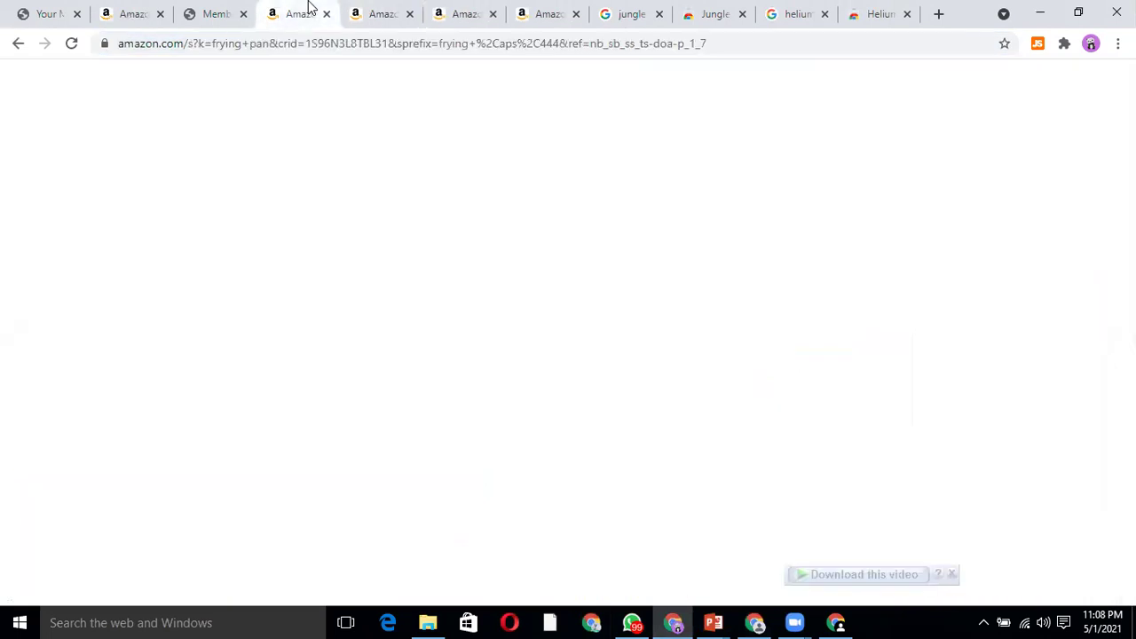
{"action": "scroll", "coordinate": [723, 568], "scroll_direction": "right", "scroll_amount": 2}
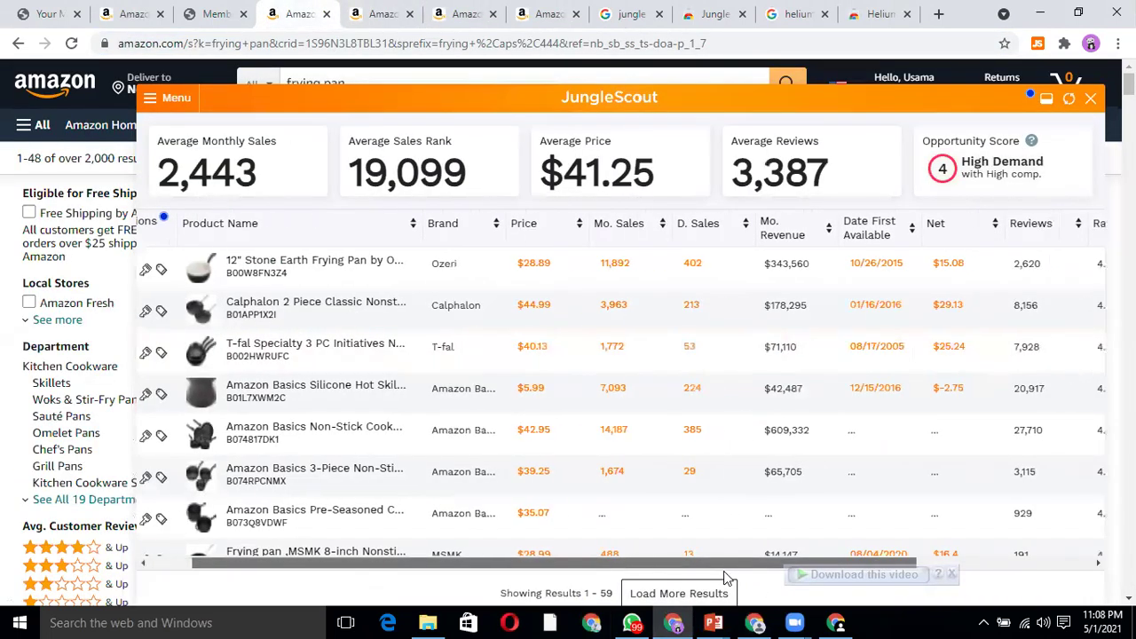
{"action": "scroll", "coordinate": [723, 572], "scroll_direction": "right", "scroll_amount": 3}
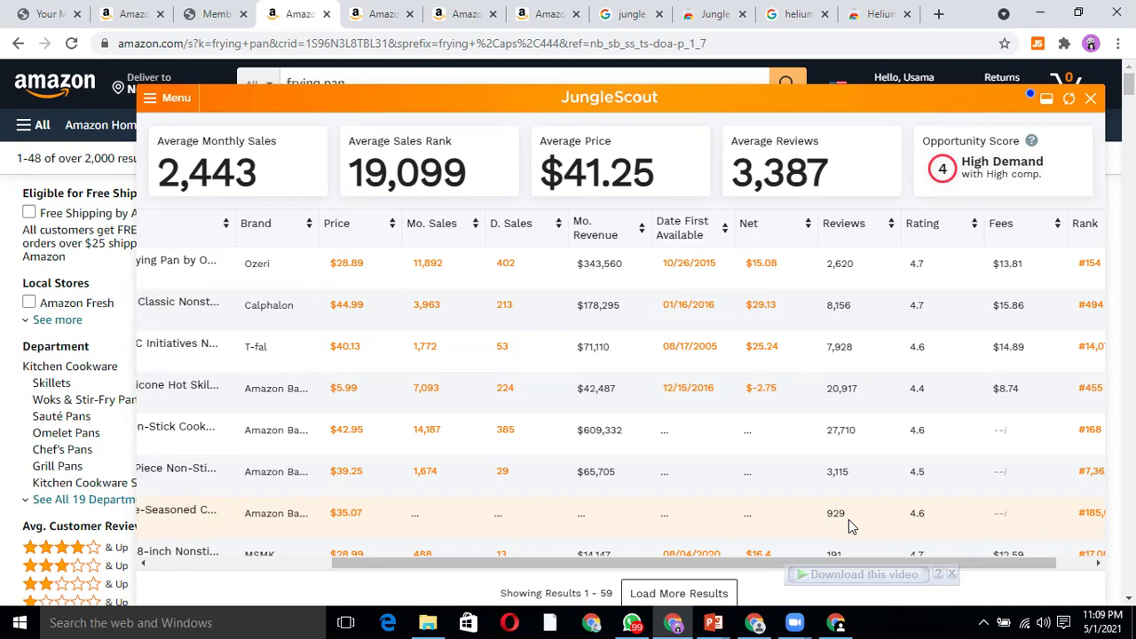
{"action": "left_click_drag", "start_coordinate": [710, 567], "coordinate": [775, 570]}
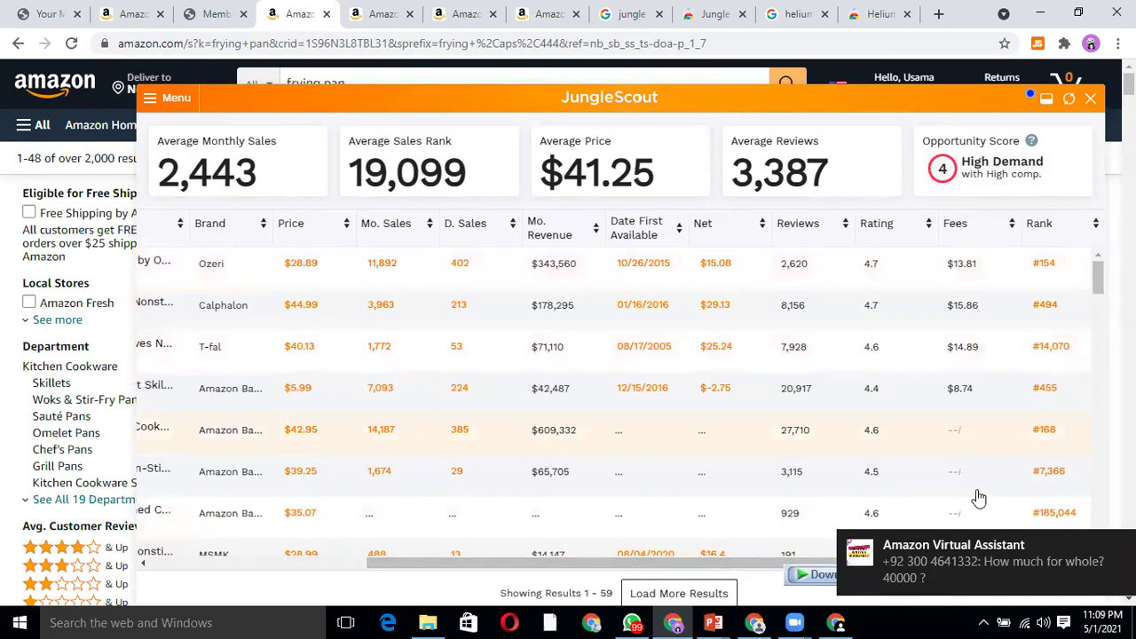
{"action": "left_click", "coordinate": [1118, 545]}
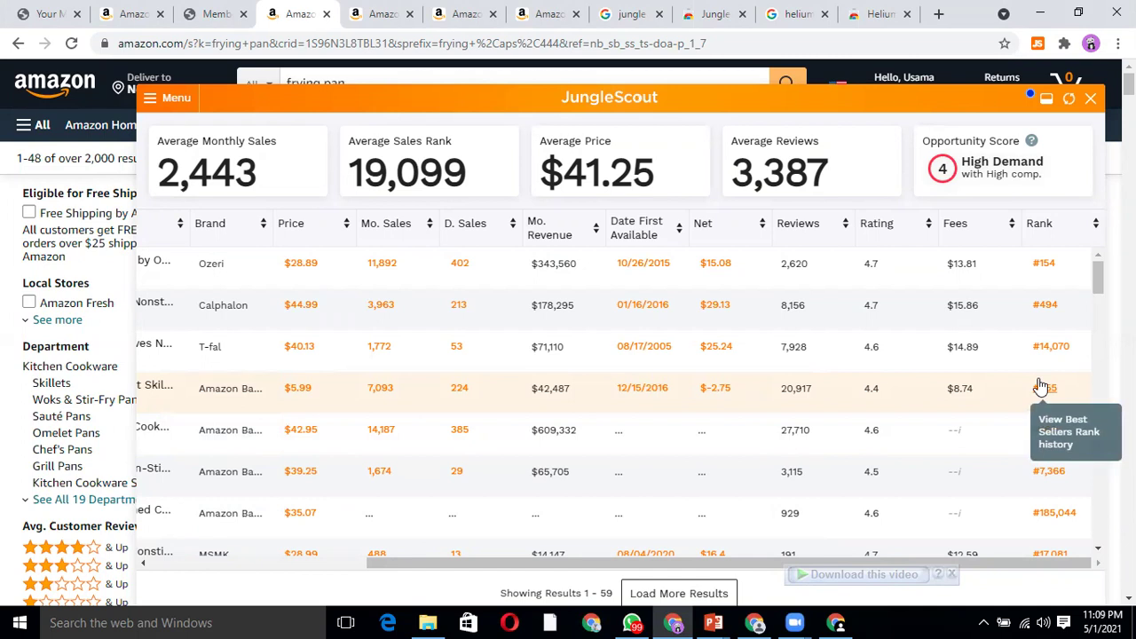
{"action": "left_click_drag", "start_coordinate": [475, 571], "coordinate": [266, 543]}
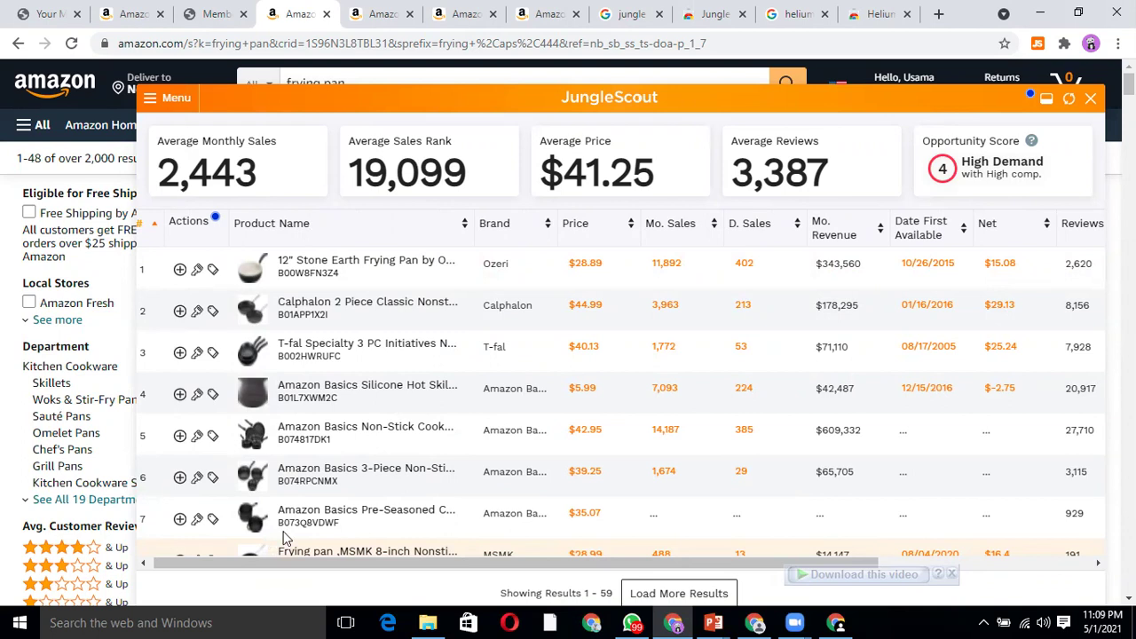
{"action": "mouse_move", "coordinate": [395, 417]}
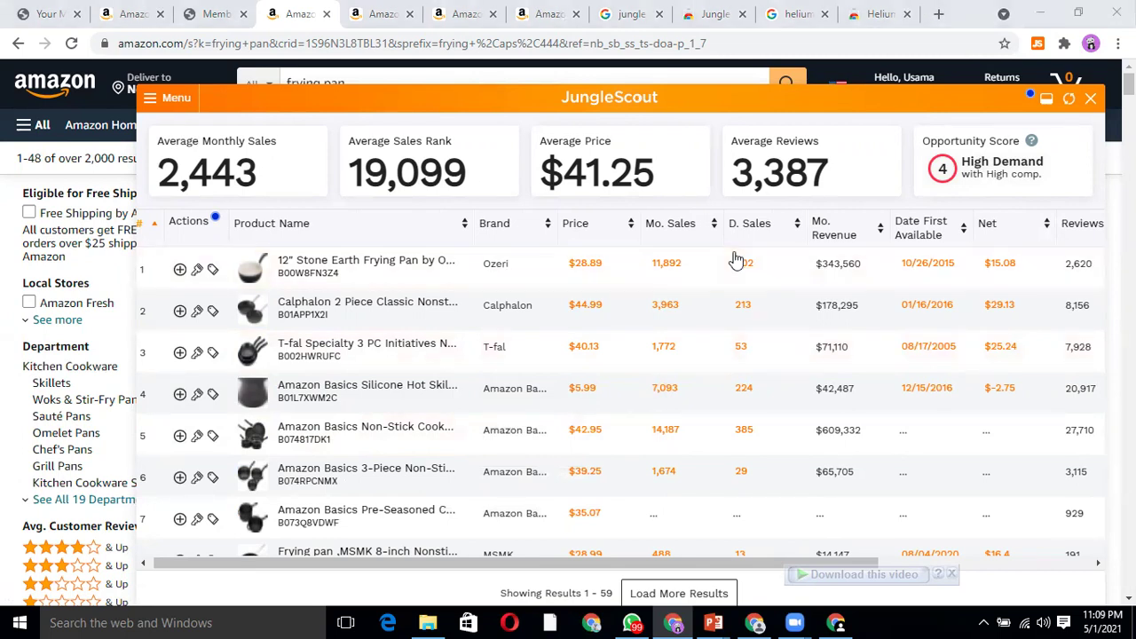
- Open Helium10 Account 01 from the Silver Subscription Users Tools Collection on the buyAMZtools member page
{"action": "key", "text": "ctrl+t"}
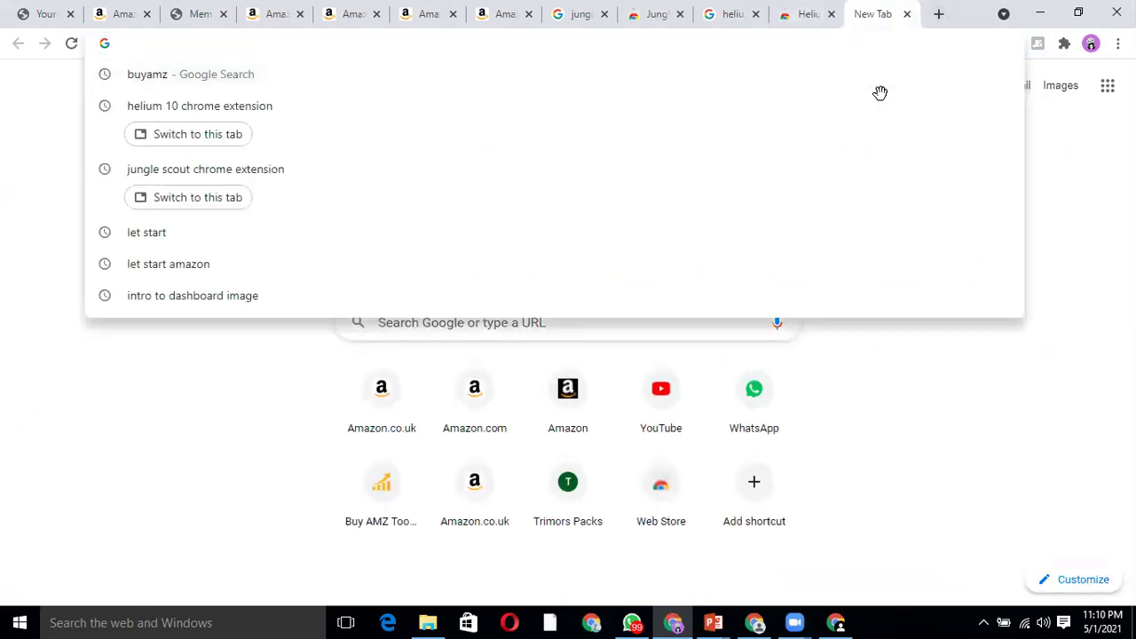
{"action": "left_click", "coordinate": [49, 12]}
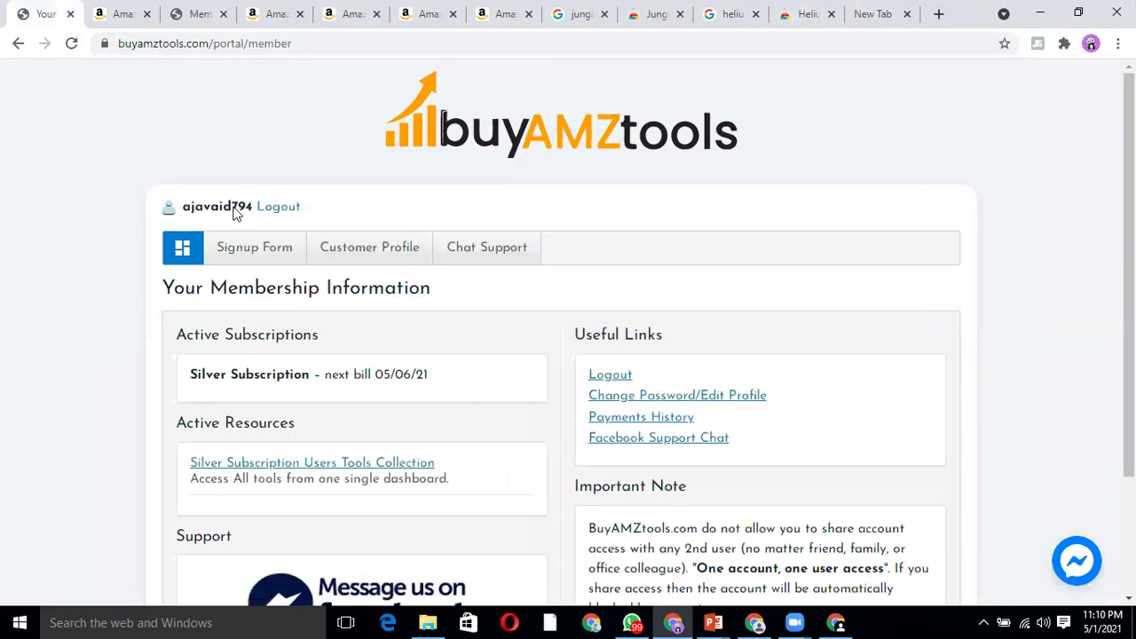
{"action": "left_click", "coordinate": [295, 464]}
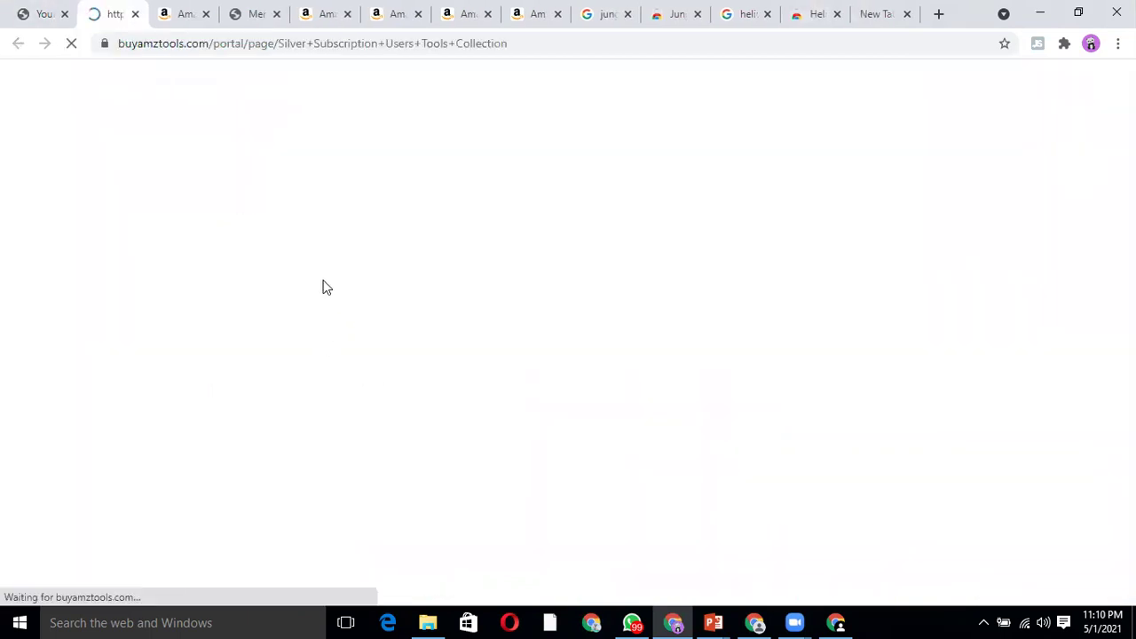
{"action": "scroll", "coordinate": [251, 381], "scroll_direction": "down", "scroll_amount": 5}
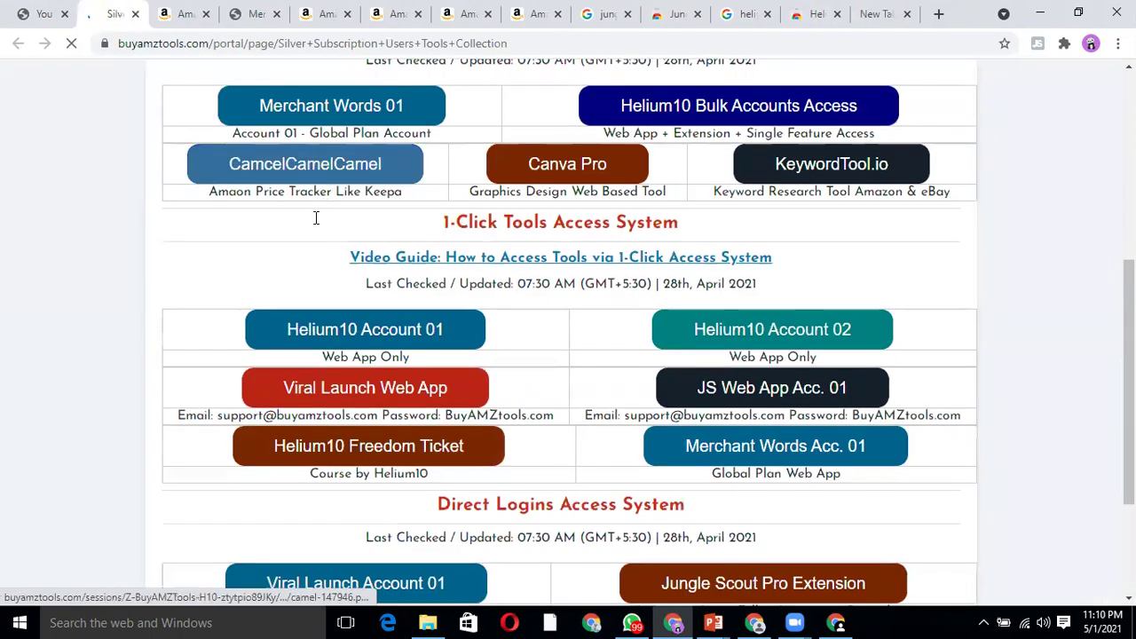
{"action": "left_click", "coordinate": [348, 331]}
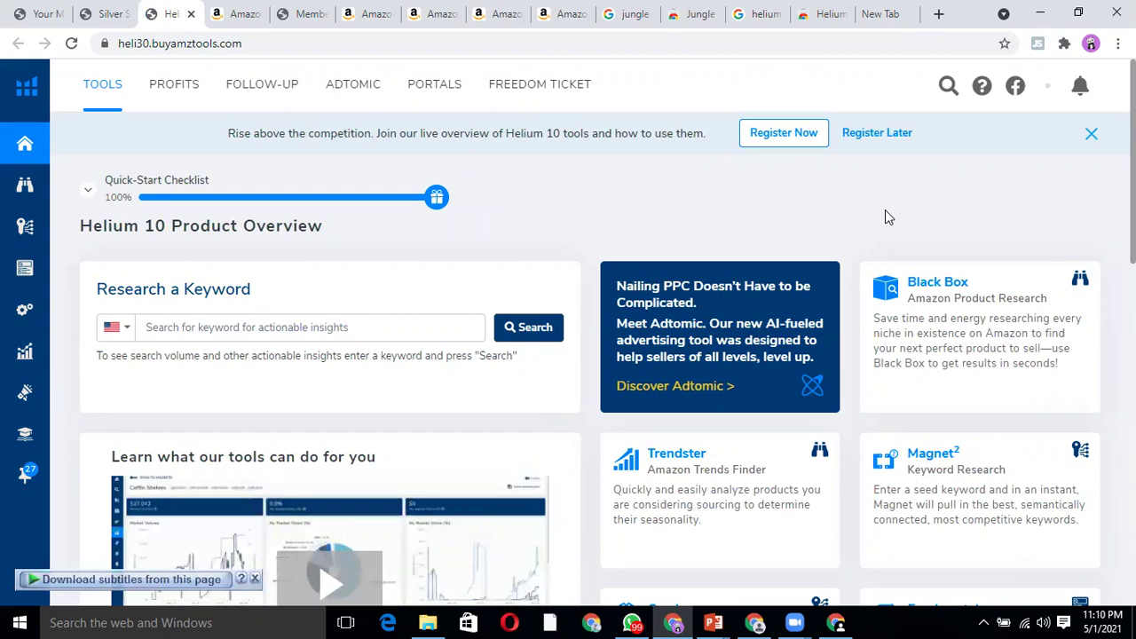
- Look over the tool cards in the Helium 10 Product Overview and open Magnet for keyword research
{"action": "scroll", "coordinate": [887, 218], "scroll_direction": "down", "scroll_amount": 1}
{"action": "scroll", "coordinate": [901, 292], "scroll_direction": "down", "scroll_amount": 1}
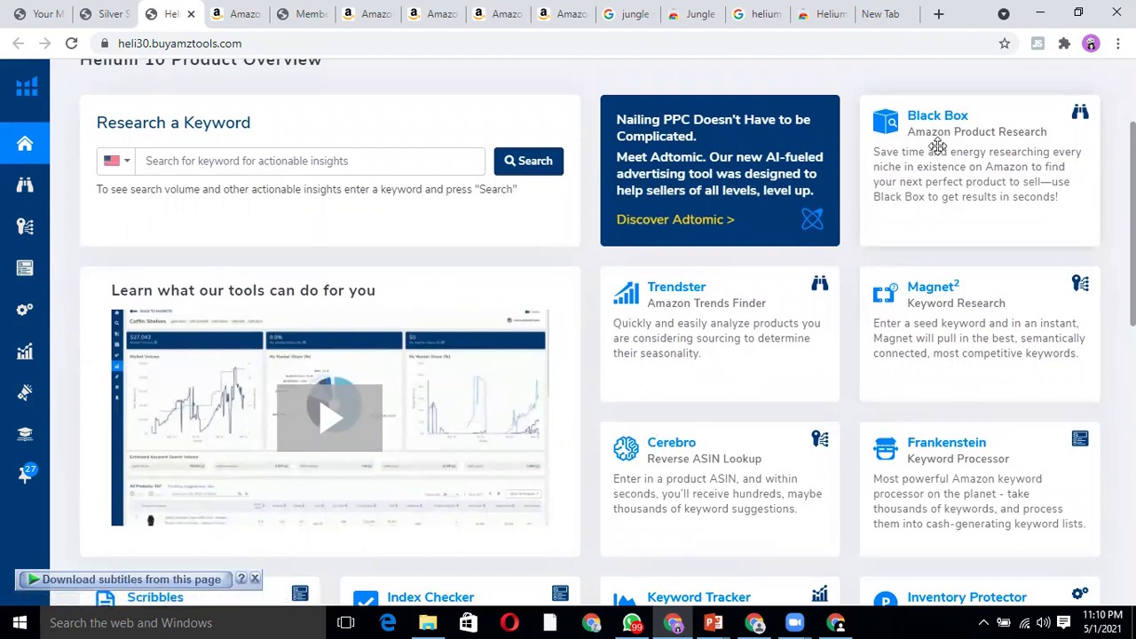
{"action": "scroll", "coordinate": [825, 355], "scroll_direction": "down", "scroll_amount": 1}
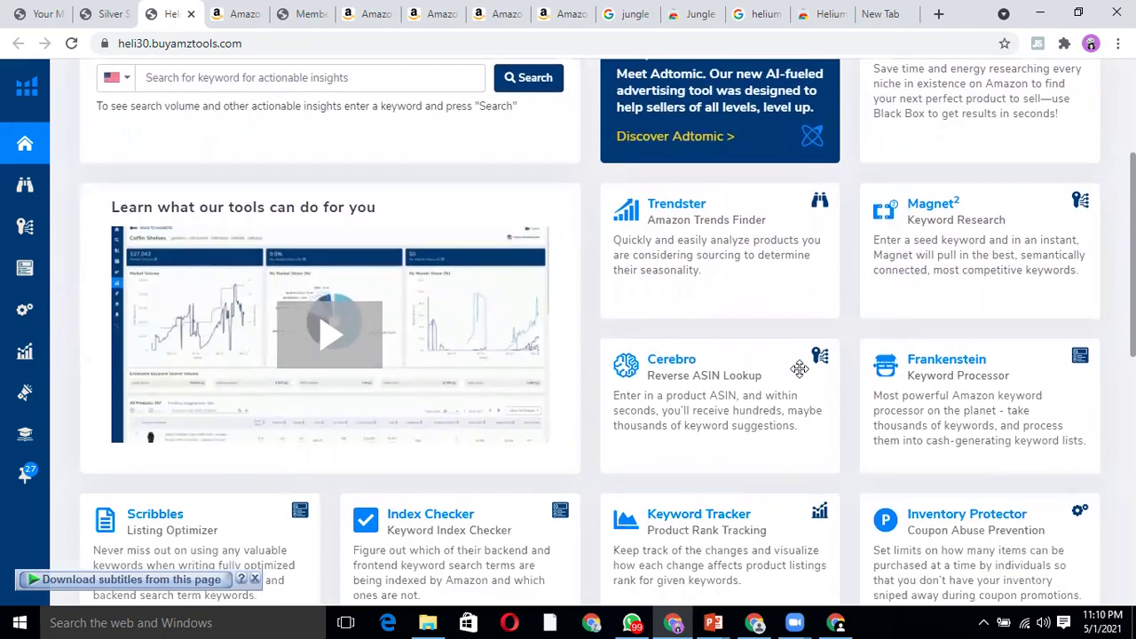
{"action": "scroll", "coordinate": [621, 408], "scroll_direction": "down", "scroll_amount": 1}
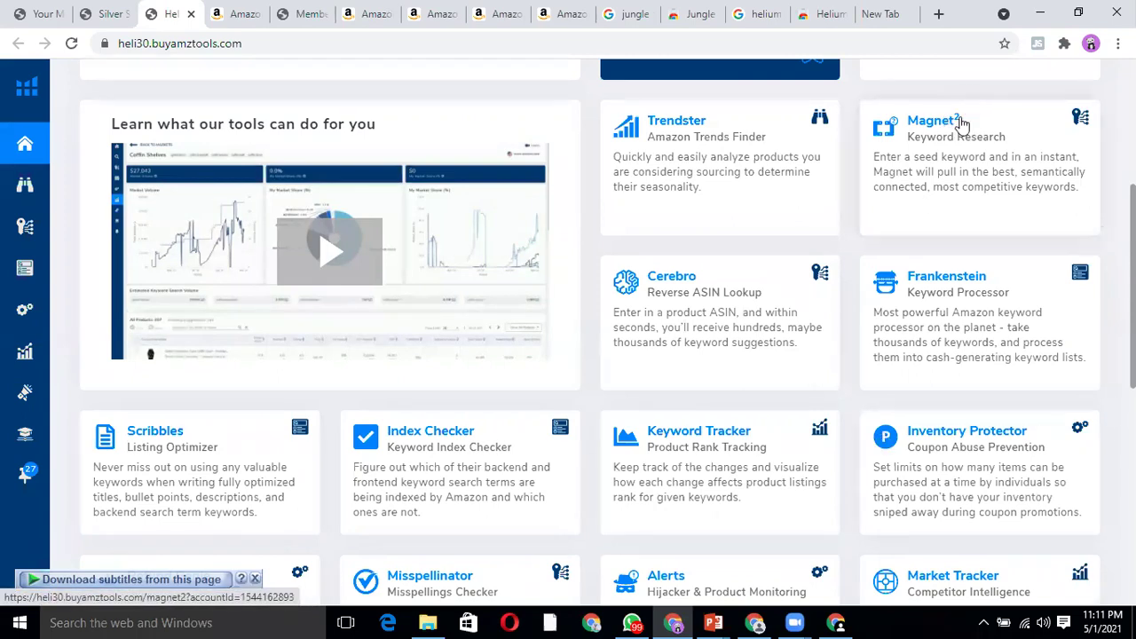
{"action": "key", "text": "ctrl+l"}
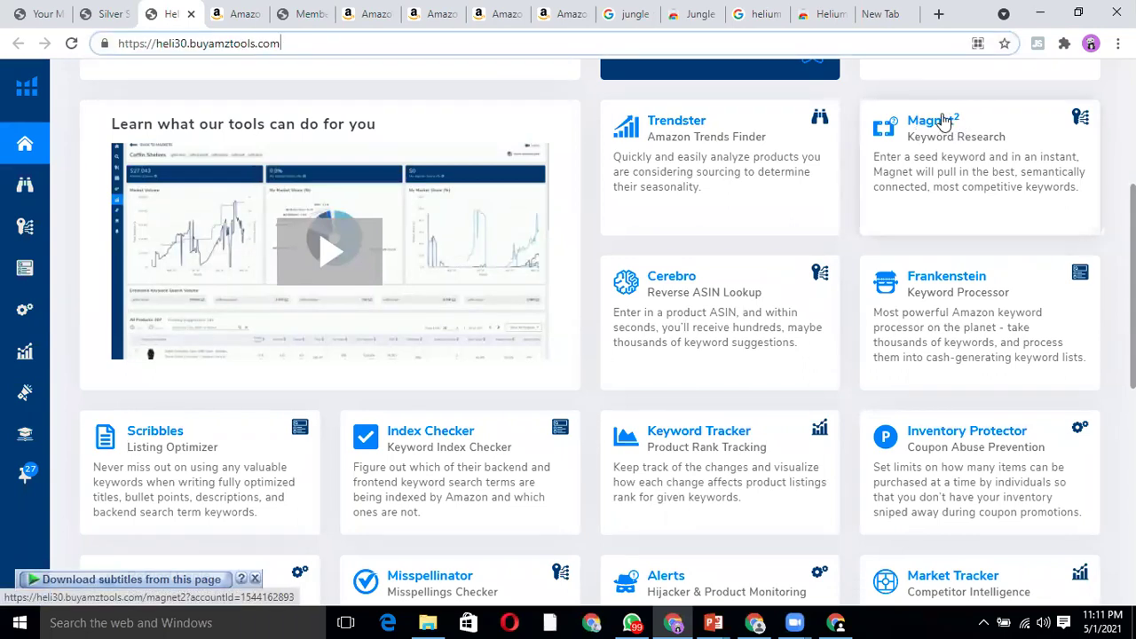
{"action": "left_click", "coordinate": [943, 122]}
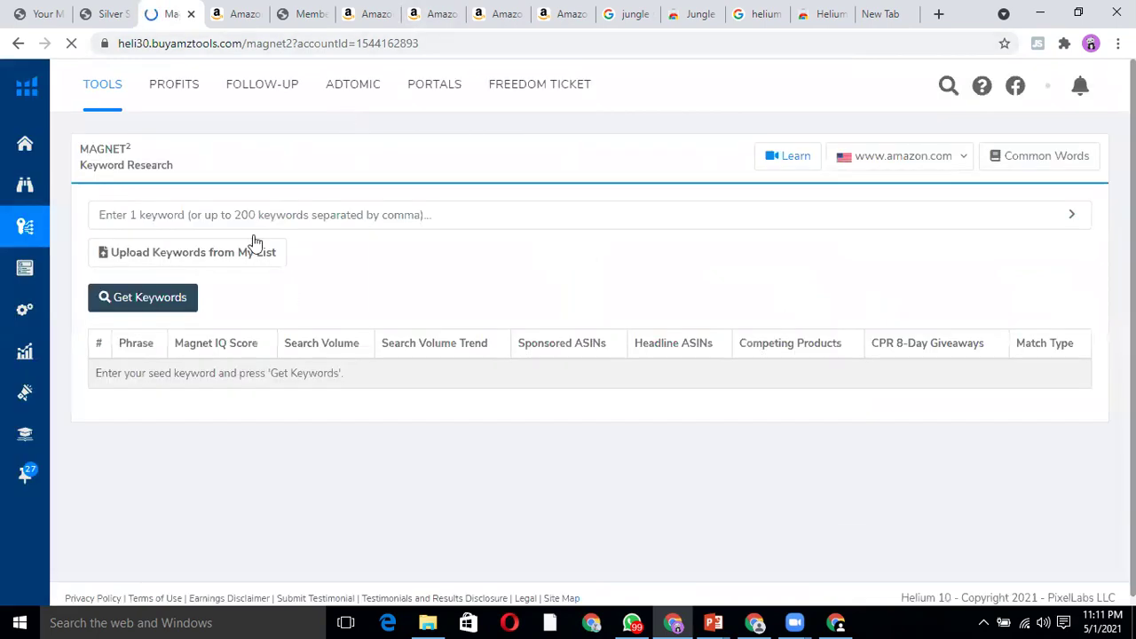
{"action": "left_click", "coordinate": [250, 218]}
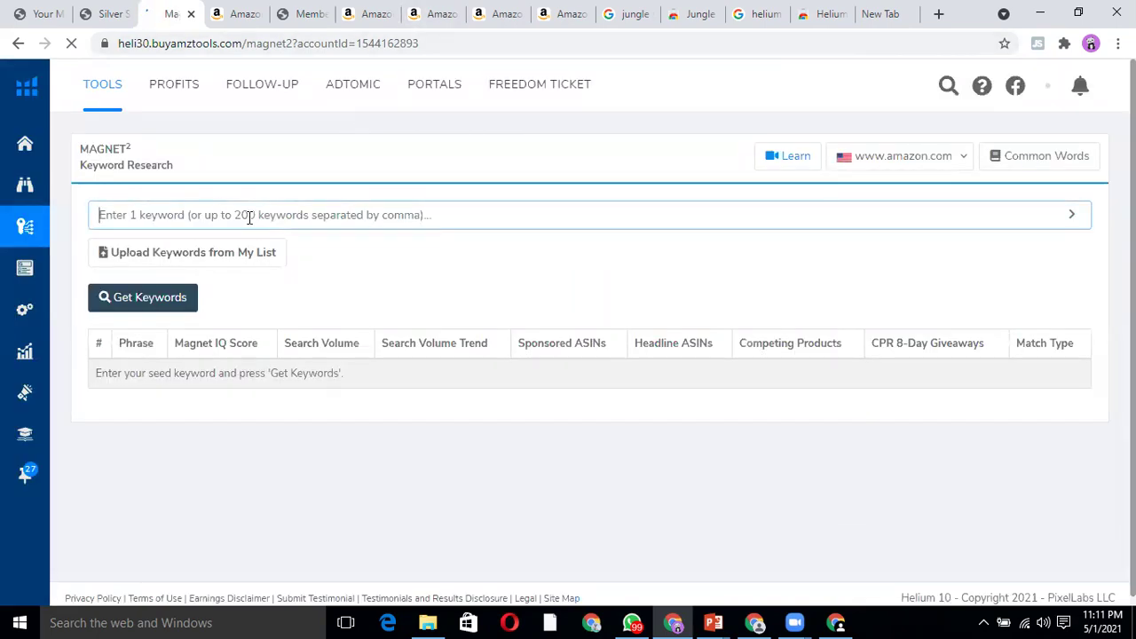
{"action": "left_click", "coordinate": [890, 161]}
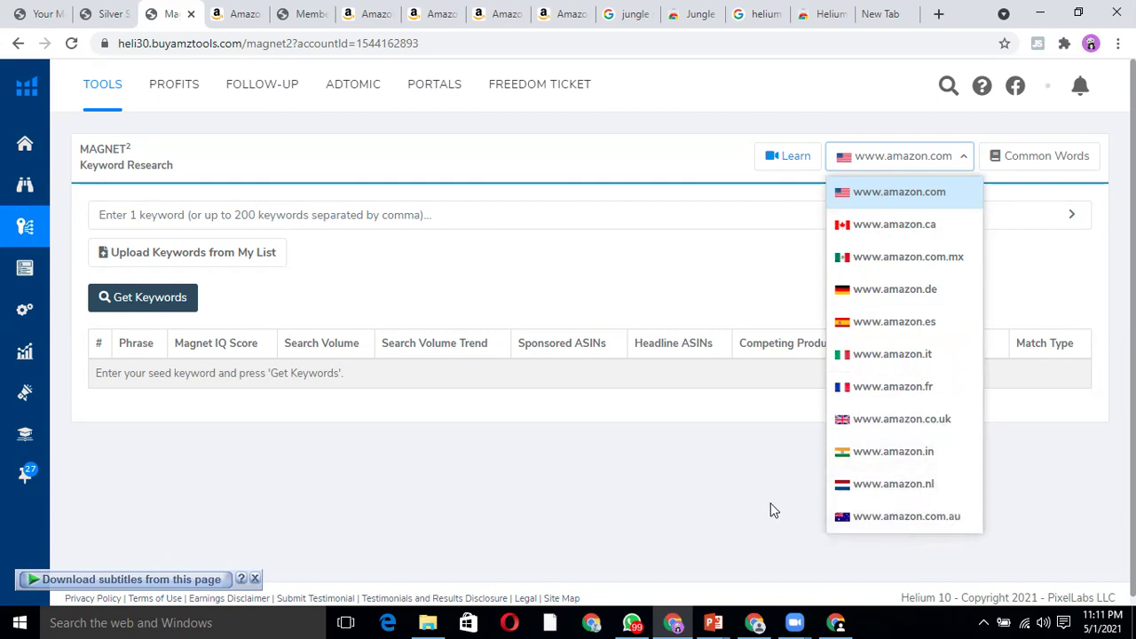
{"action": "scroll", "coordinate": [865, 459], "scroll_direction": "down", "scroll_amount": 1}
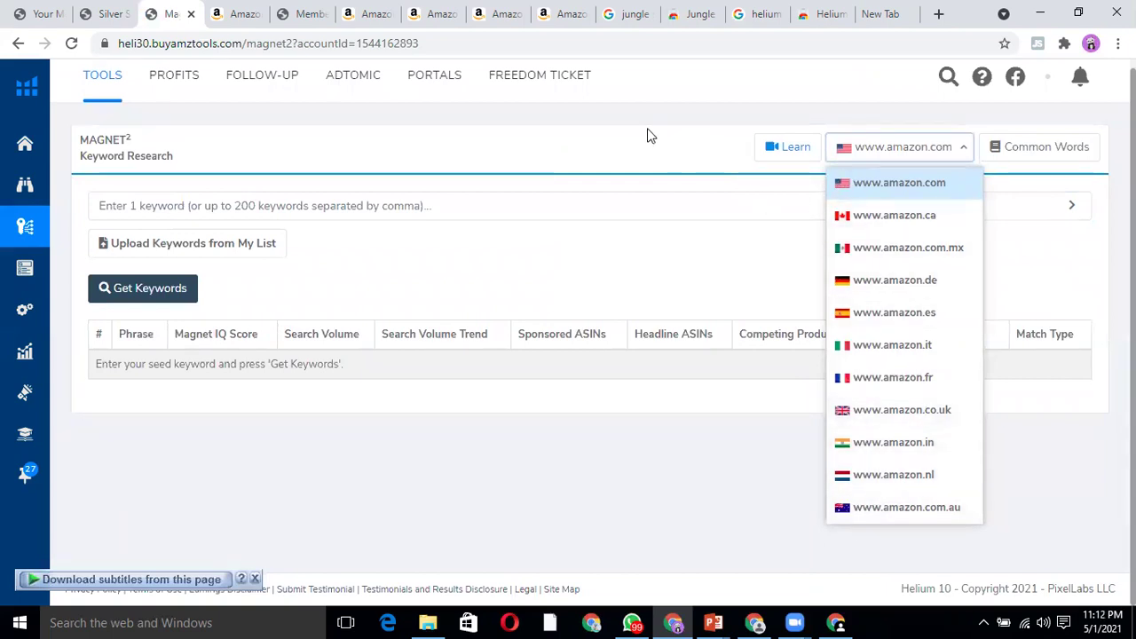
{"action": "left_click", "coordinate": [900, 149]}
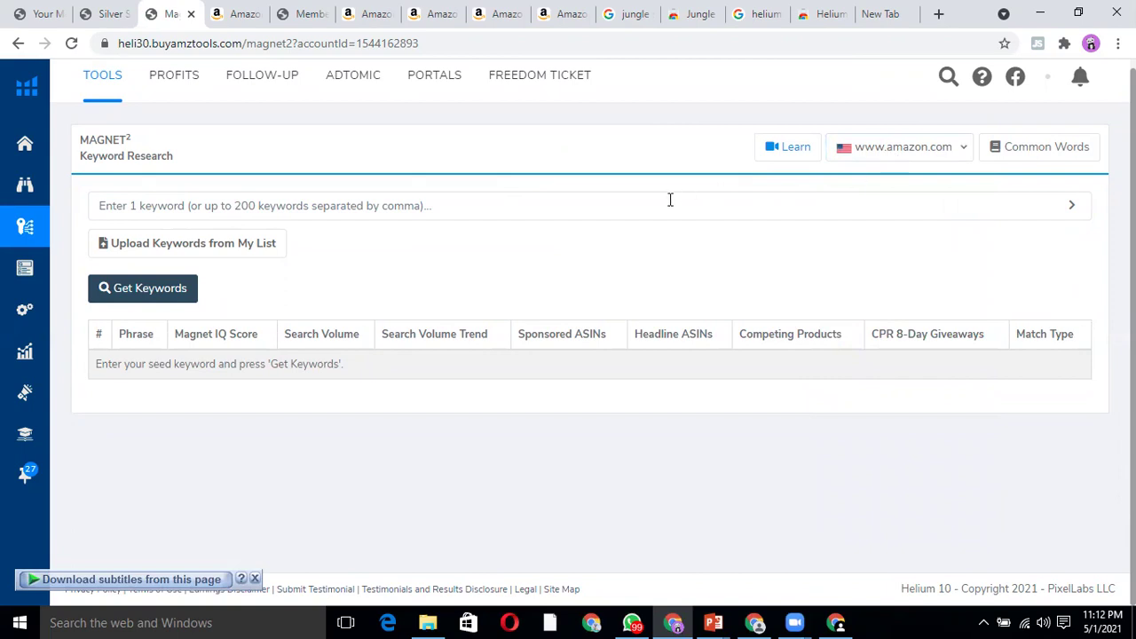
{"action": "left_click", "coordinate": [940, 148]}
{"action": "left_click", "coordinate": [849, 184]}
- Get Magnet keywords for "frying pan" as a new search instead of loading it from history
{"action": "left_click", "coordinate": [498, 196]}
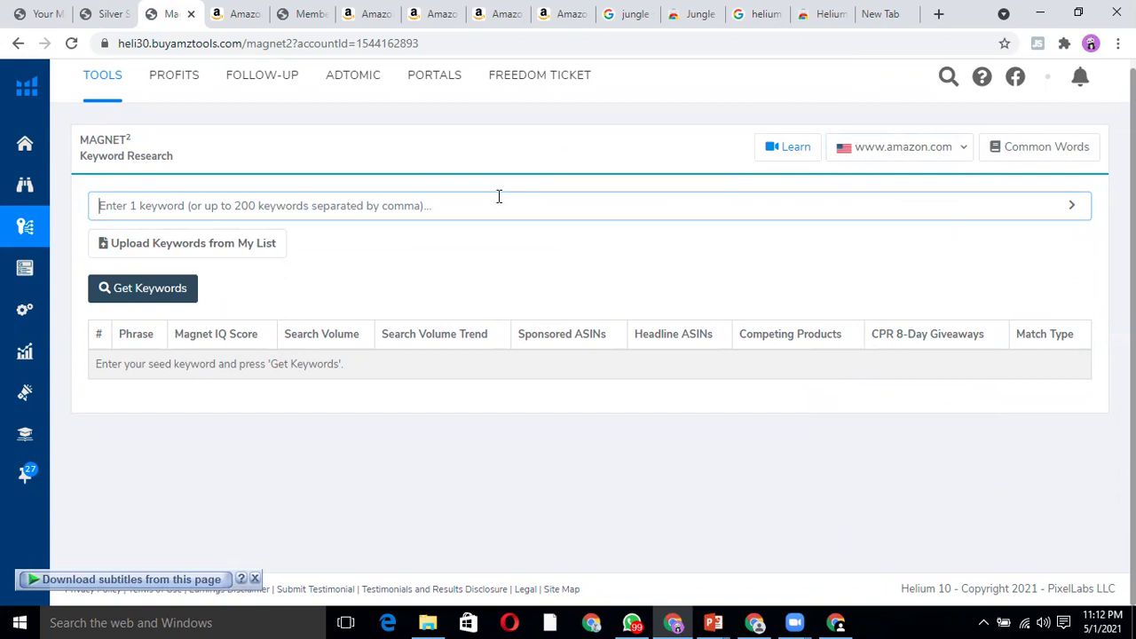
{"action": "type", "text": "frying"}
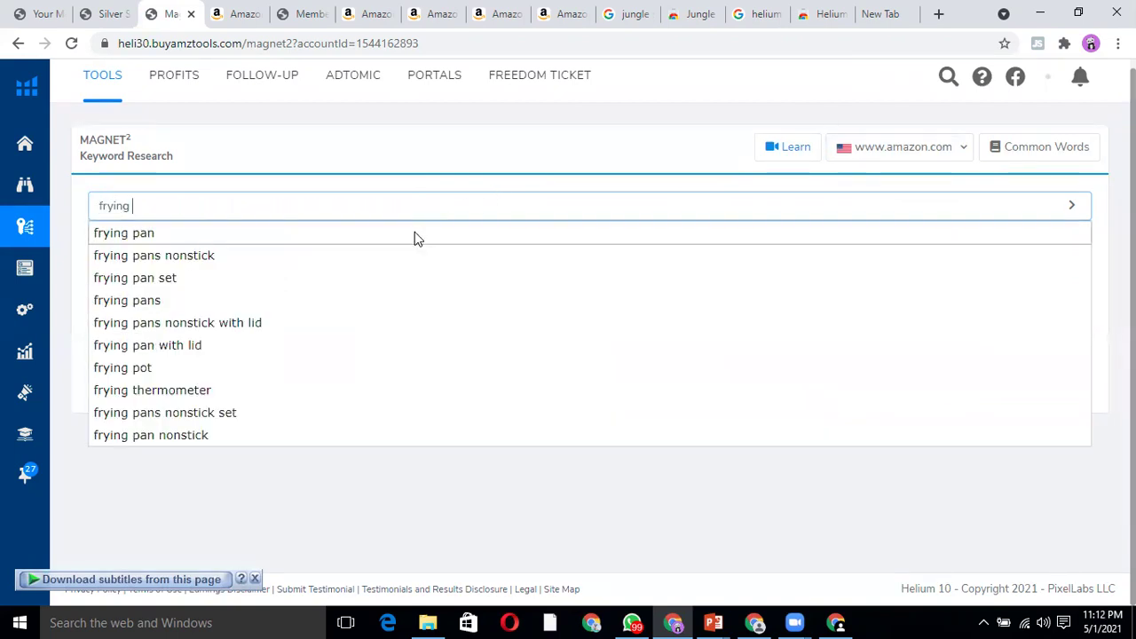
{"action": "left_click", "coordinate": [414, 231]}
{"action": "left_click", "coordinate": [139, 298]}
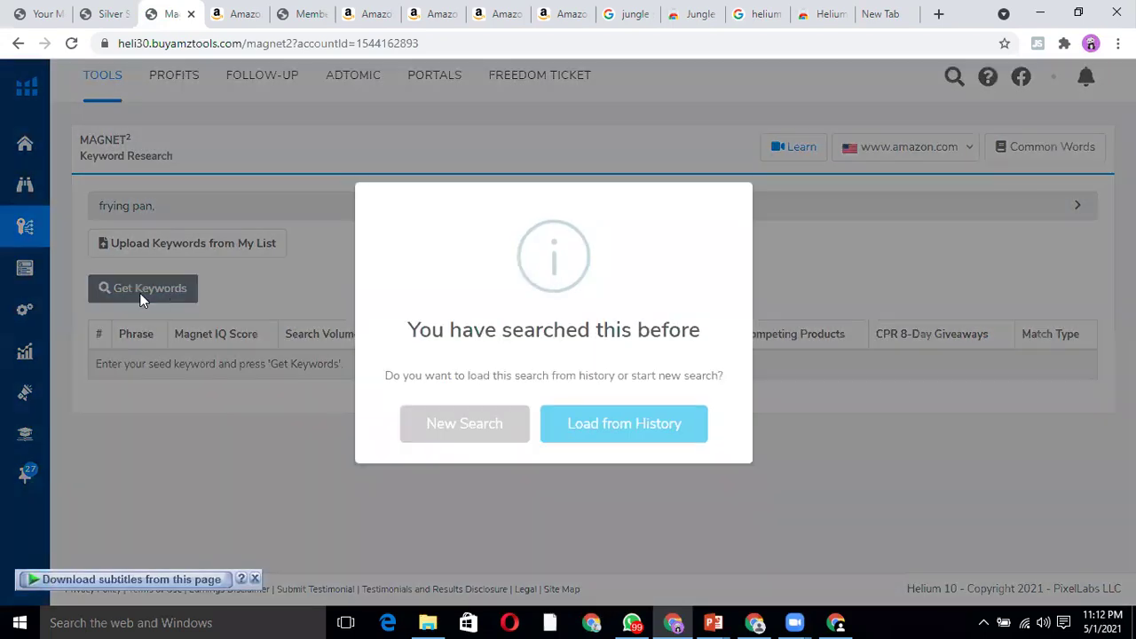
{"action": "left_click", "coordinate": [420, 429]}
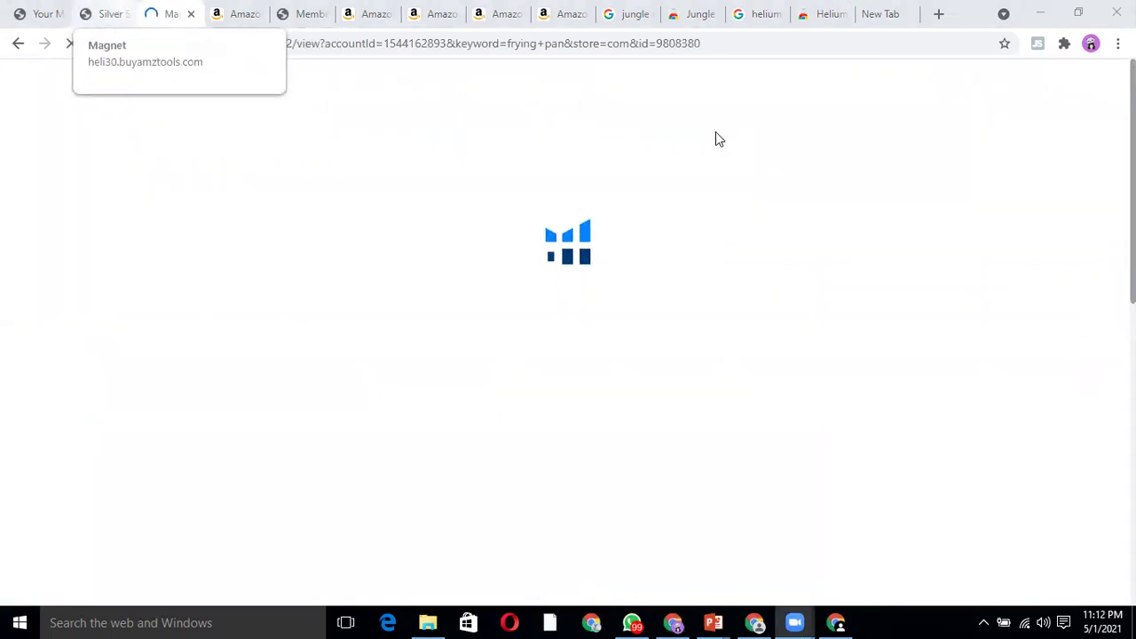
- Examine the frying pan search volume, distribution, top products and word frequency summaries, and the list of related keyword phrases
{"action": "scroll", "coordinate": [426, 373], "scroll_direction": "down", "scroll_amount": 1}
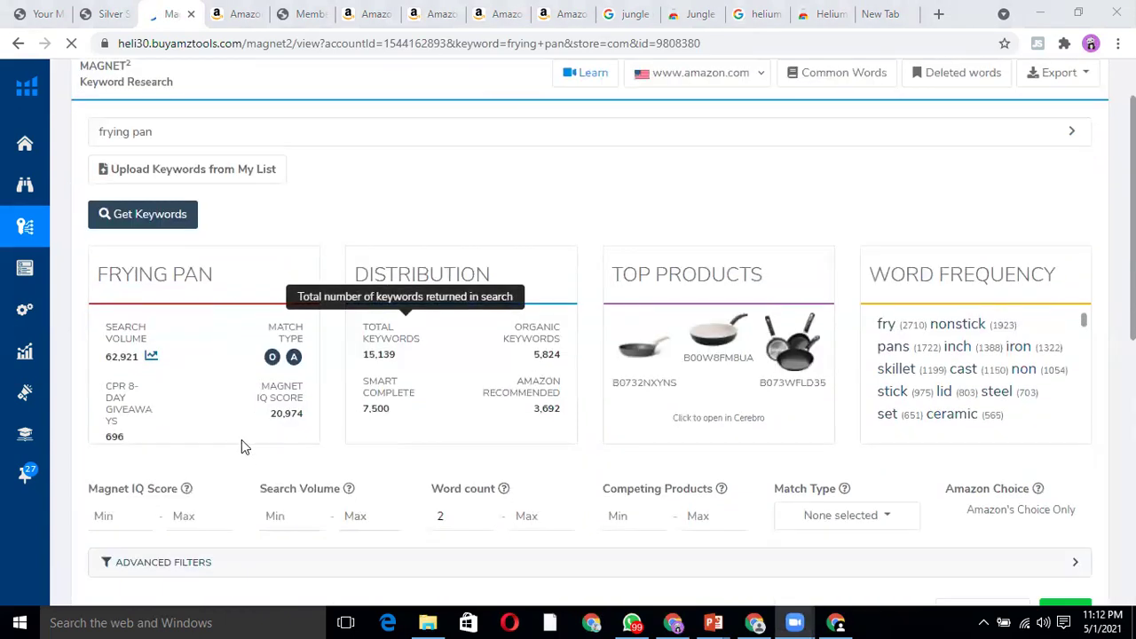
{"action": "scroll", "coordinate": [200, 440], "scroll_direction": "down", "scroll_amount": 1}
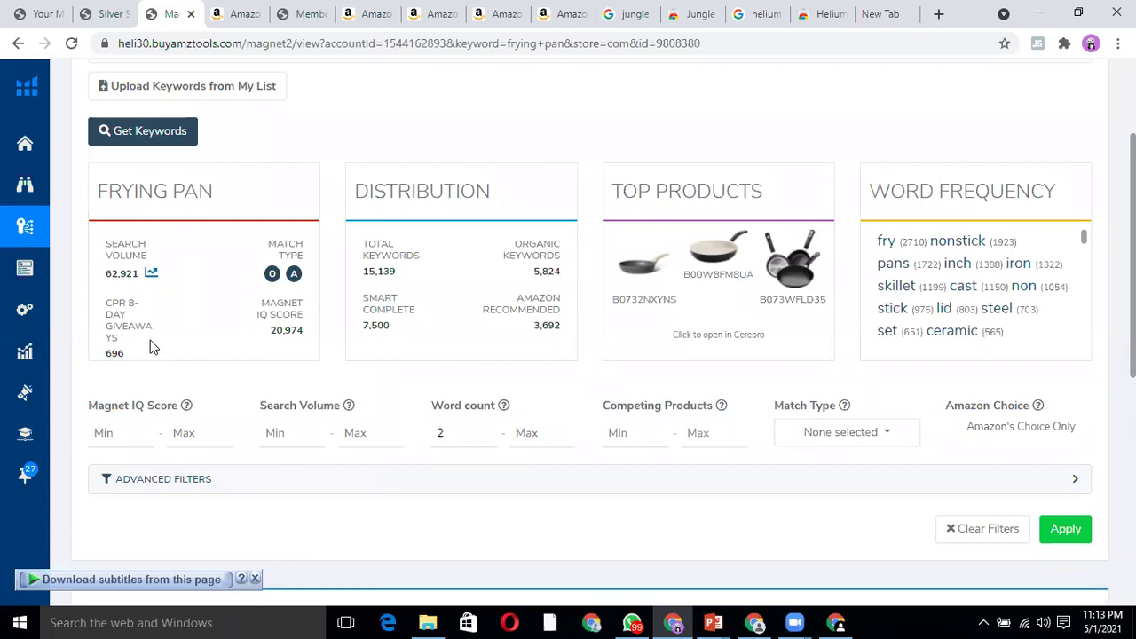
{"action": "scroll", "coordinate": [129, 367], "scroll_direction": "down", "scroll_amount": 3}
{"action": "scroll", "coordinate": [327, 409], "scroll_direction": "up", "scroll_amount": 1}
{"action": "scroll", "coordinate": [359, 412], "scroll_direction": "down", "scroll_amount": 3}
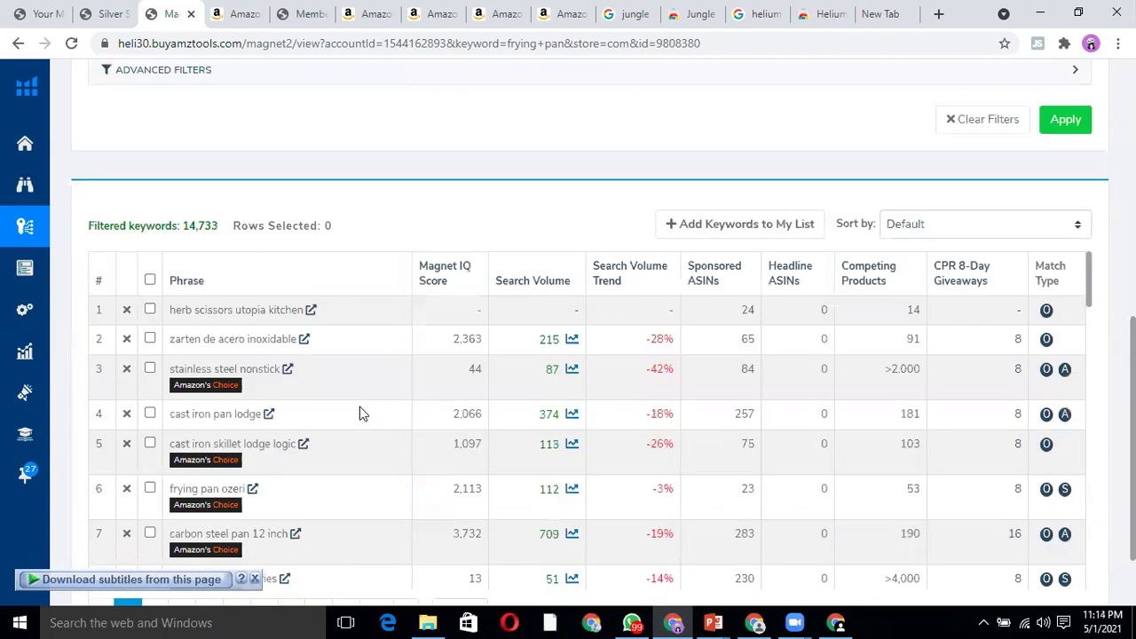
{"action": "scroll", "coordinate": [532, 284], "scroll_direction": "down", "scroll_amount": 1}
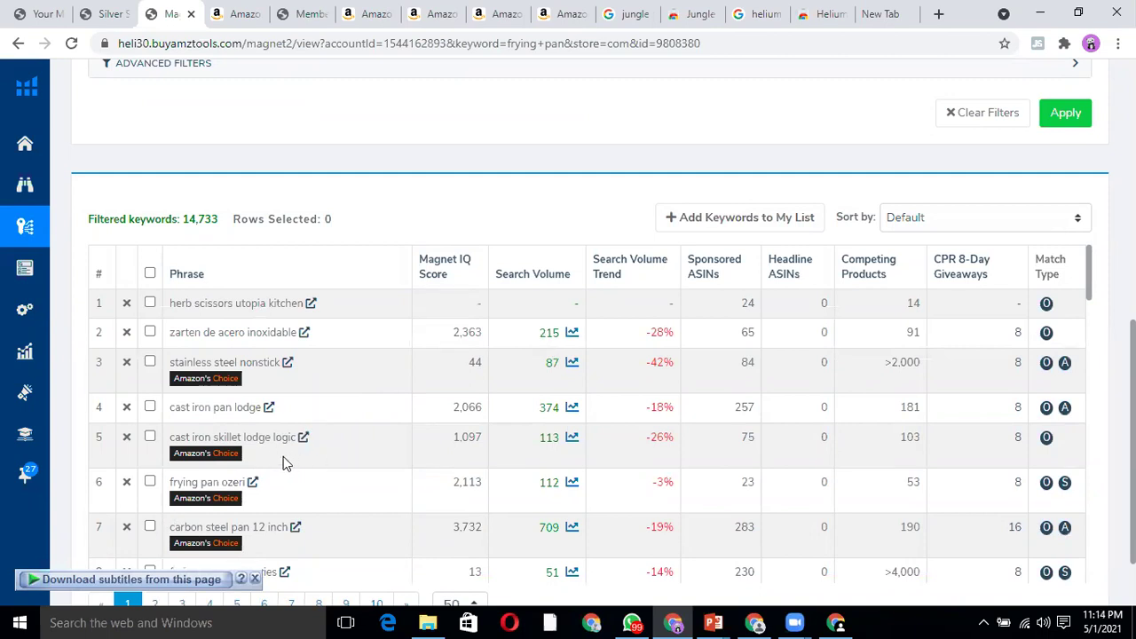
{"action": "scroll", "coordinate": [293, 454], "scroll_direction": "down", "scroll_amount": 1}
{"action": "scroll", "coordinate": [292, 454], "scroll_direction": "down", "scroll_amount": 1}
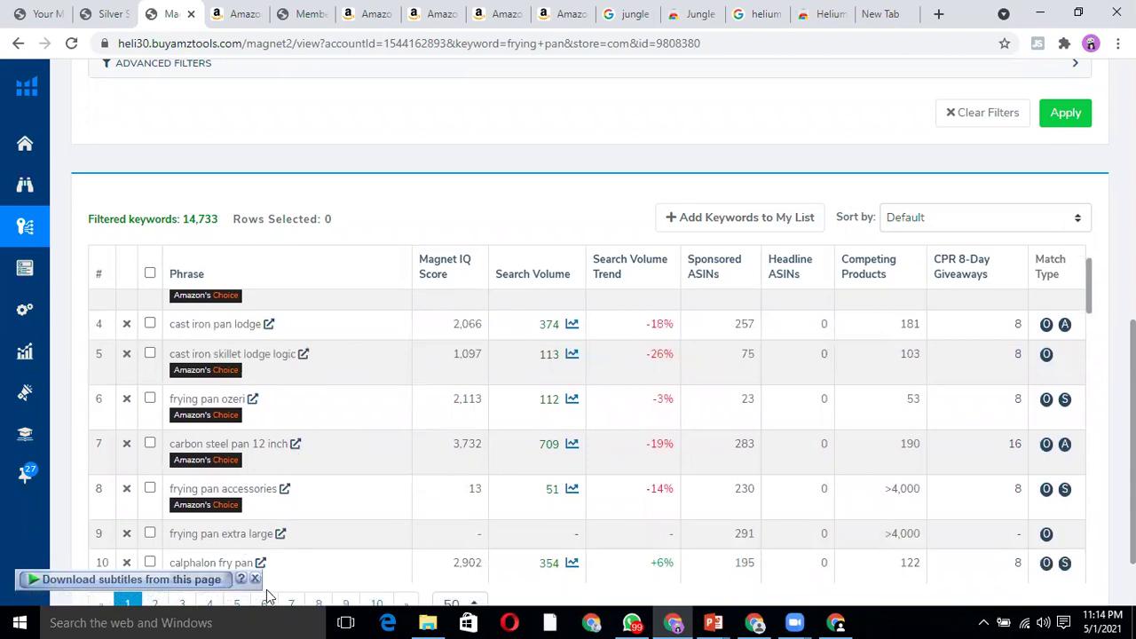
{"action": "scroll", "coordinate": [275, 552], "scroll_direction": "down", "scroll_amount": 1}
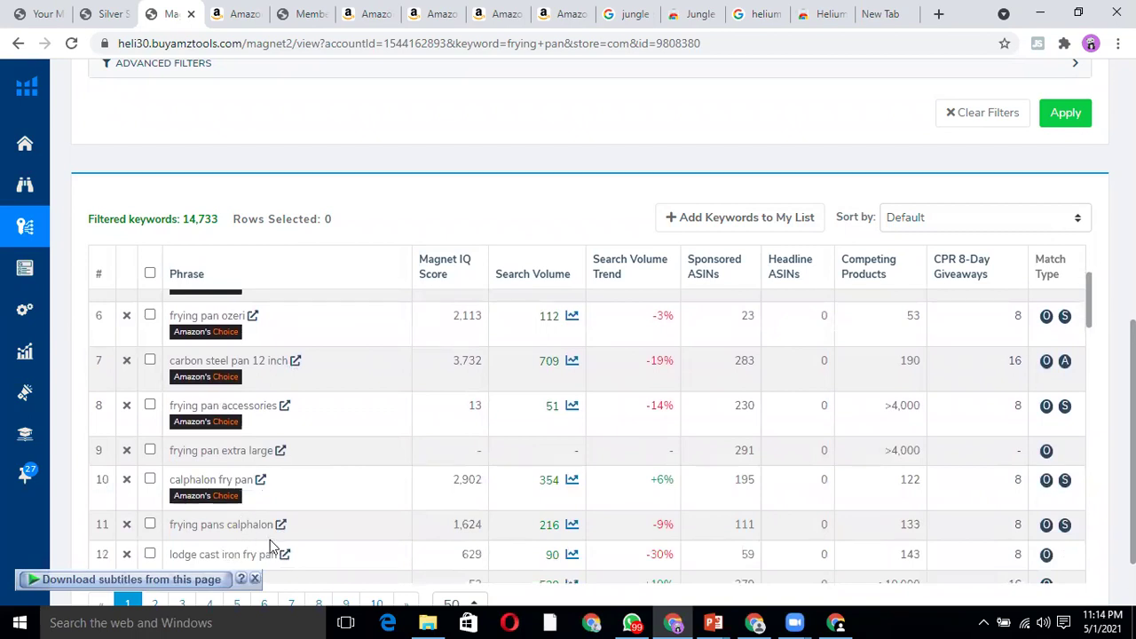
{"action": "scroll", "coordinate": [270, 539], "scroll_direction": "down", "scroll_amount": 1}
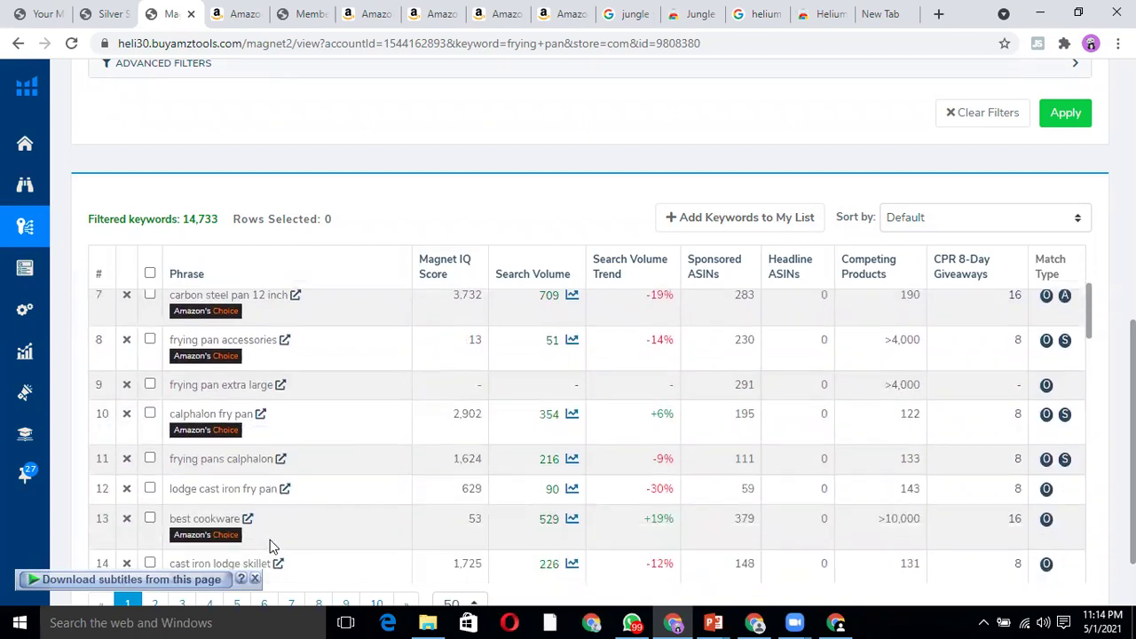
{"action": "scroll", "coordinate": [253, 519], "scroll_direction": "down", "scroll_amount": 2}
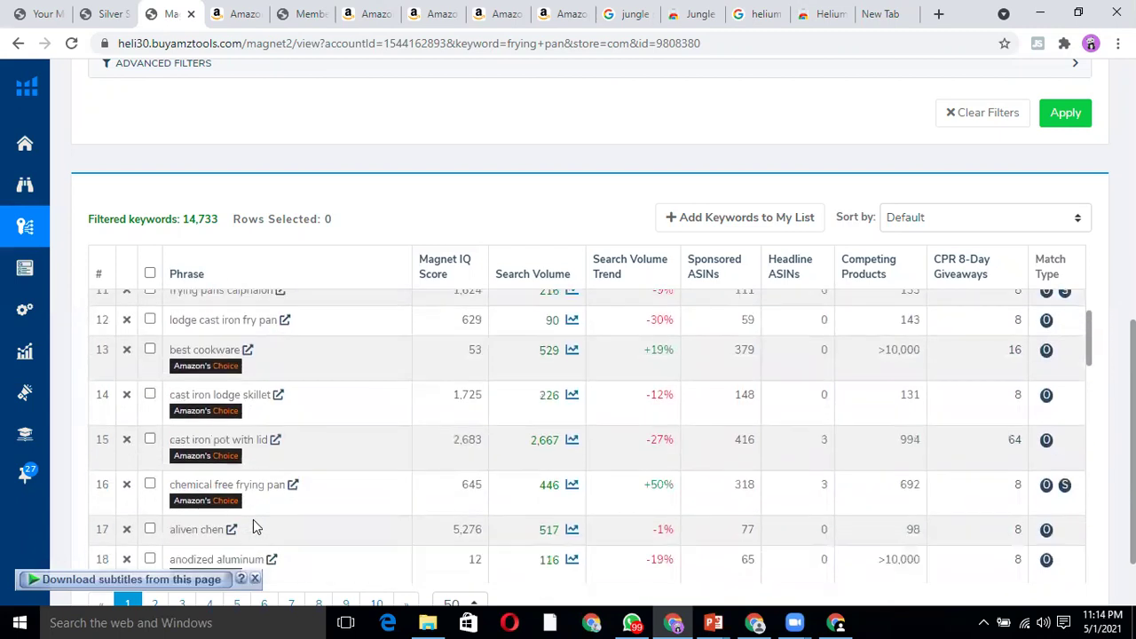
{"action": "scroll", "coordinate": [278, 479], "scroll_direction": "up", "scroll_amount": 10}
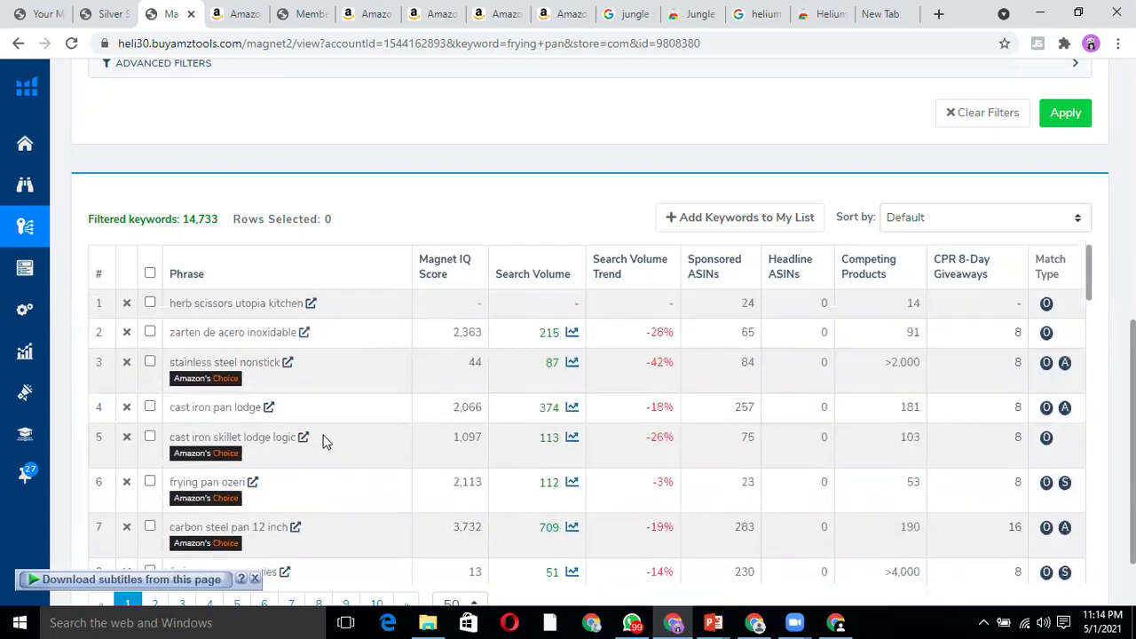
- Sort the keyword list by search volume from high to low, and re-sort it from low to high
{"action": "scroll", "coordinate": [524, 527], "scroll_direction": "down", "scroll_amount": 2}
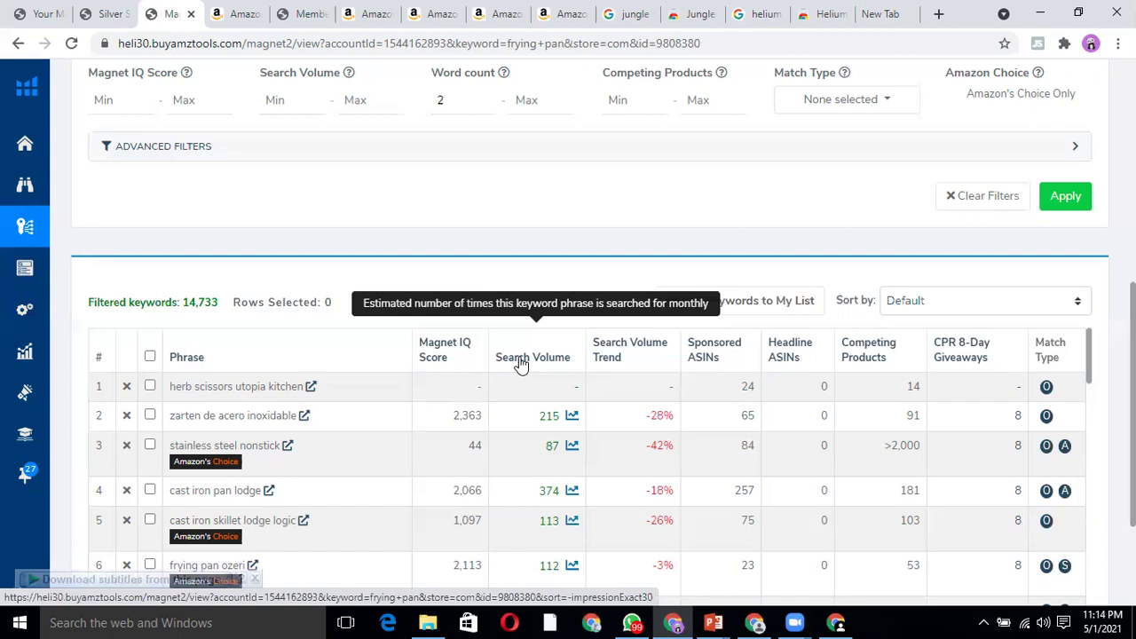
{"action": "left_click", "coordinate": [522, 362]}
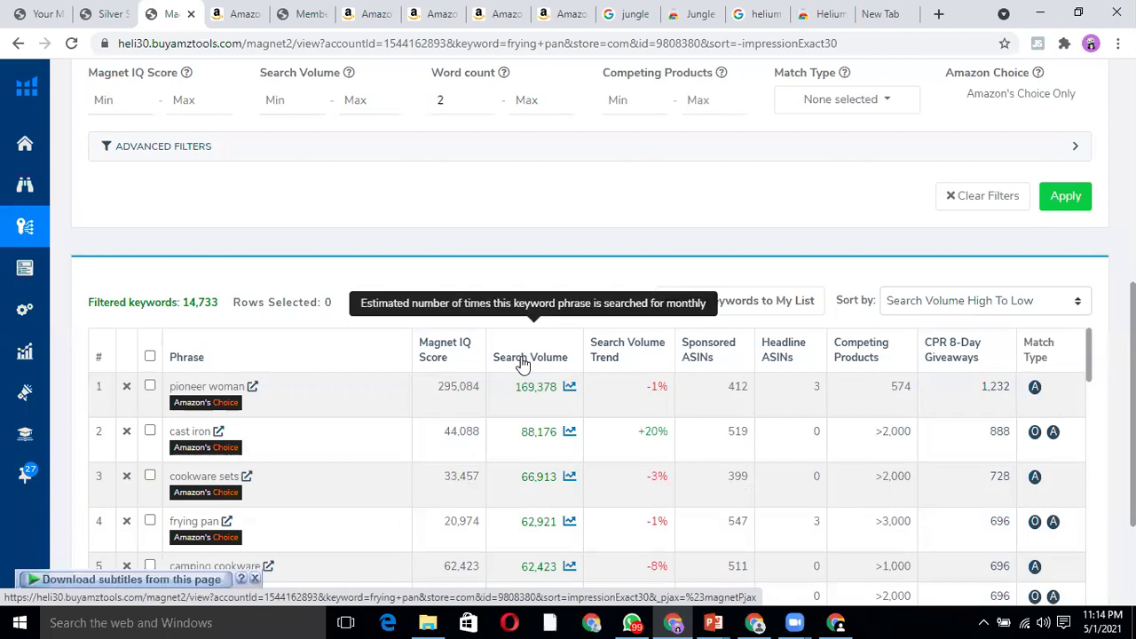
{"action": "left_click", "coordinate": [1016, 304]}
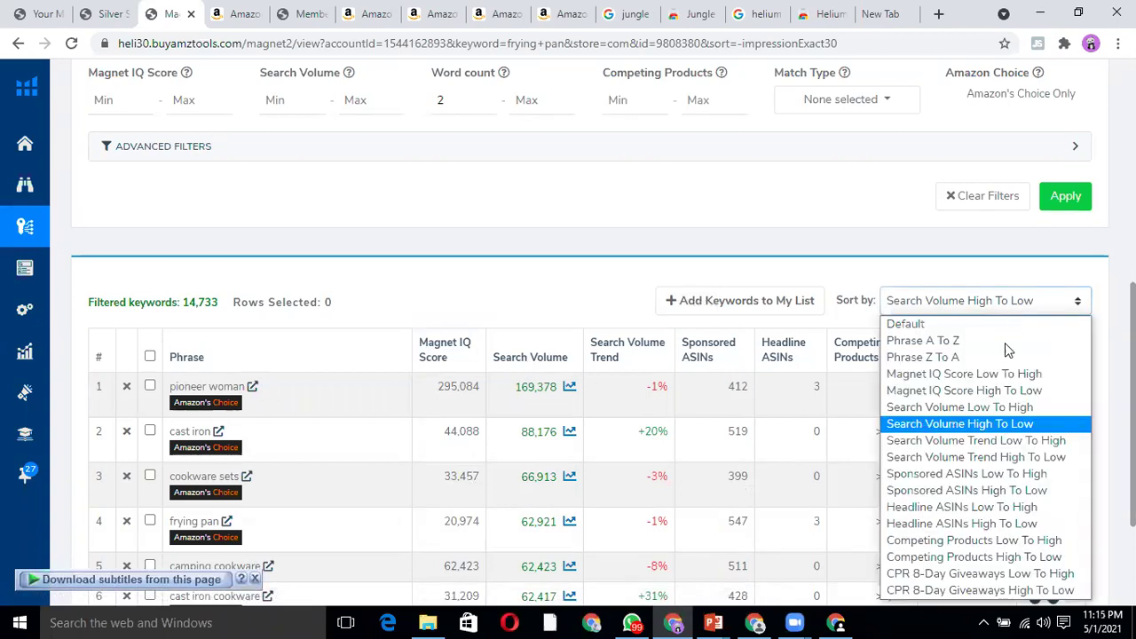
{"action": "left_click", "coordinate": [995, 408]}
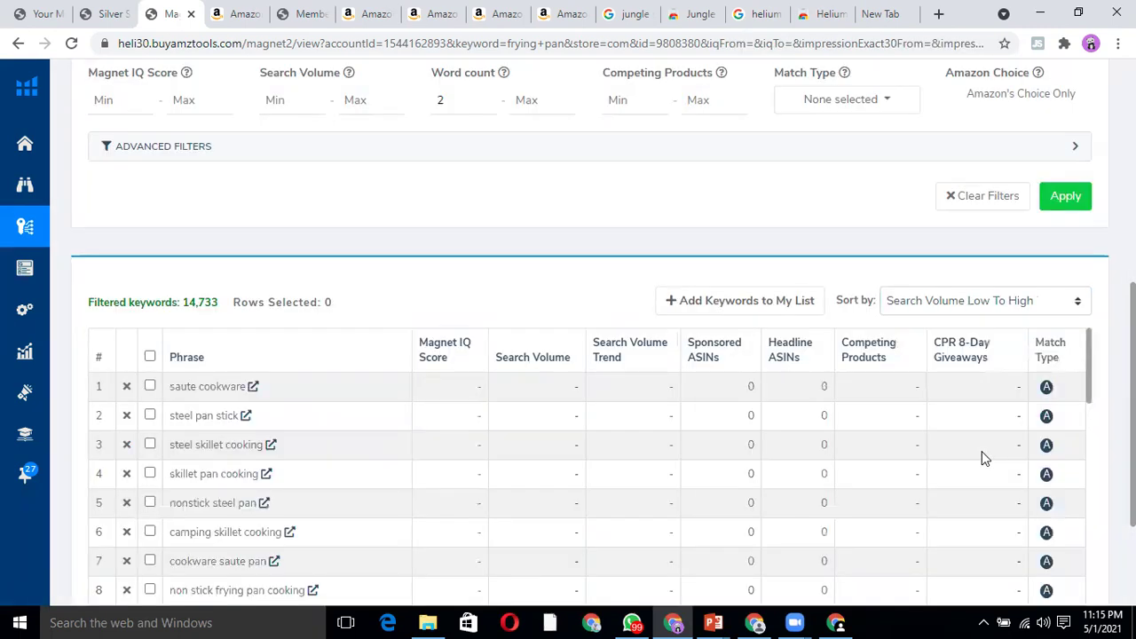
- Look through the lowest-volume keywords on the first page, and continue to page 9 and page 13 of the list
{"action": "scroll", "coordinate": [628, 525], "scroll_direction": "down", "scroll_amount": 12}
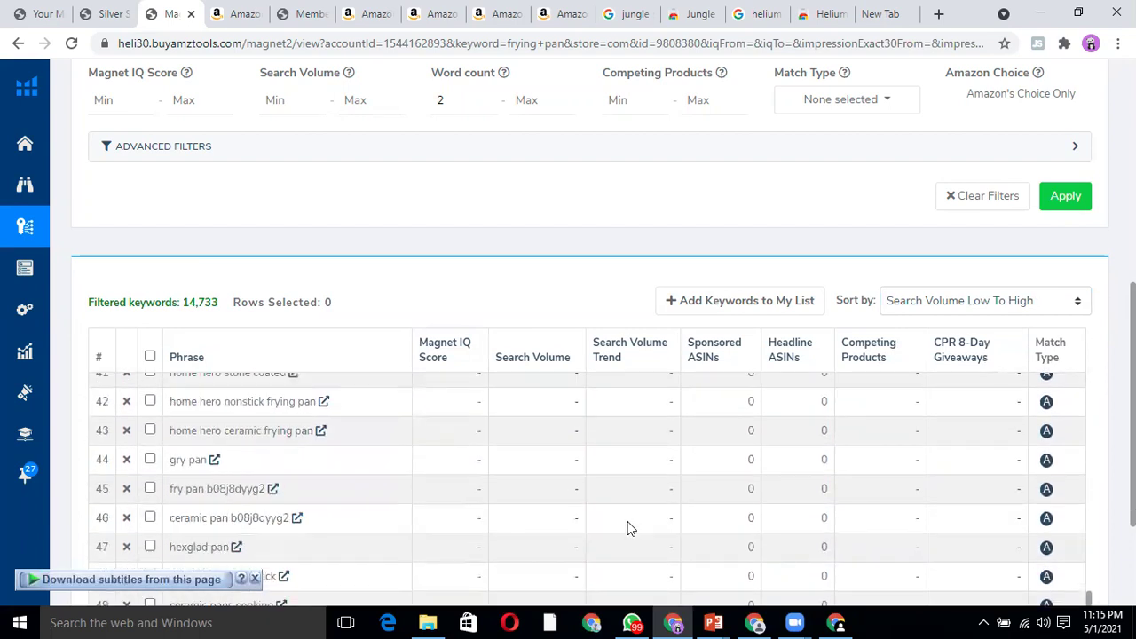
{"action": "scroll", "coordinate": [860, 440], "scroll_direction": "down", "scroll_amount": 2}
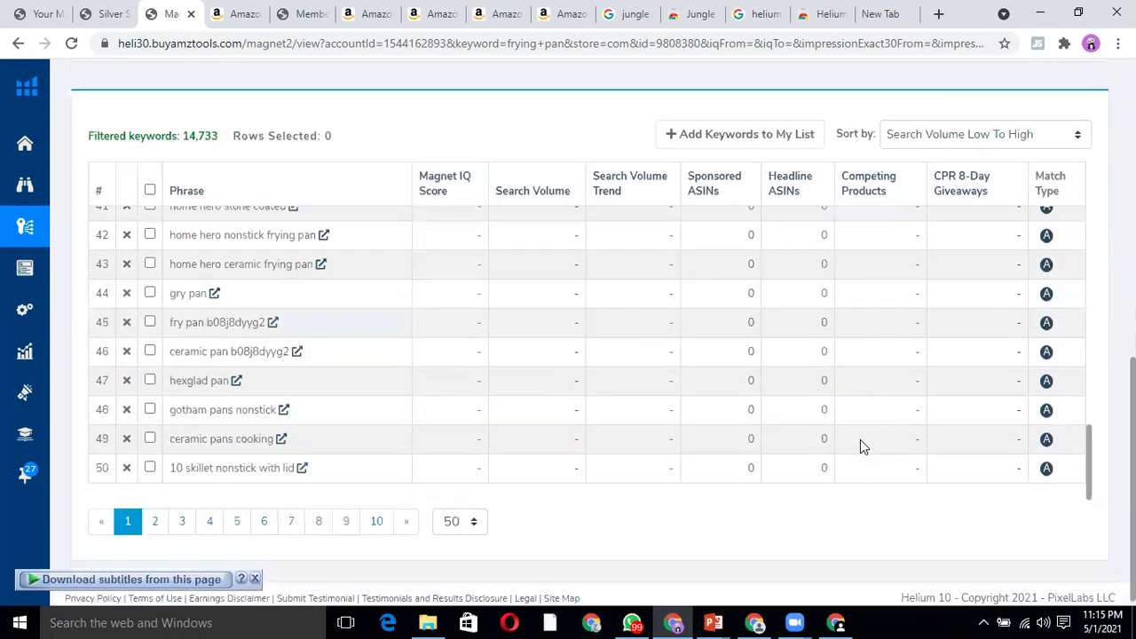
{"action": "left_click", "coordinate": [346, 521]}
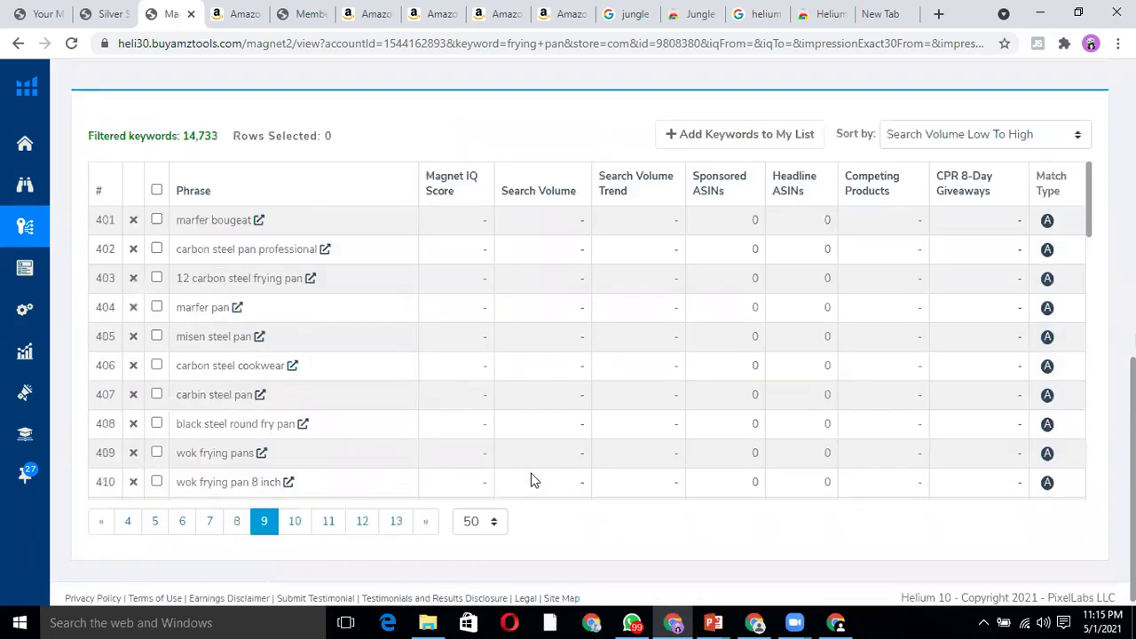
{"action": "left_click", "coordinate": [397, 523]}
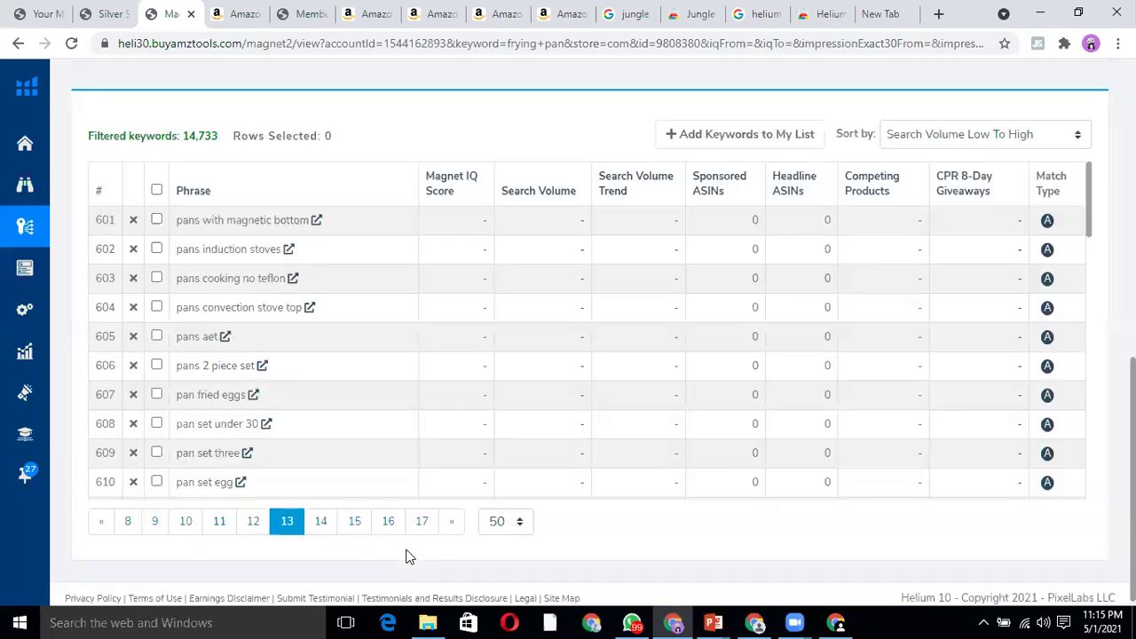
- View page 17 of the keyword list, re-sort by search volume from high to low, and look through the highest-volume keywords
{"action": "left_click", "coordinate": [423, 527]}
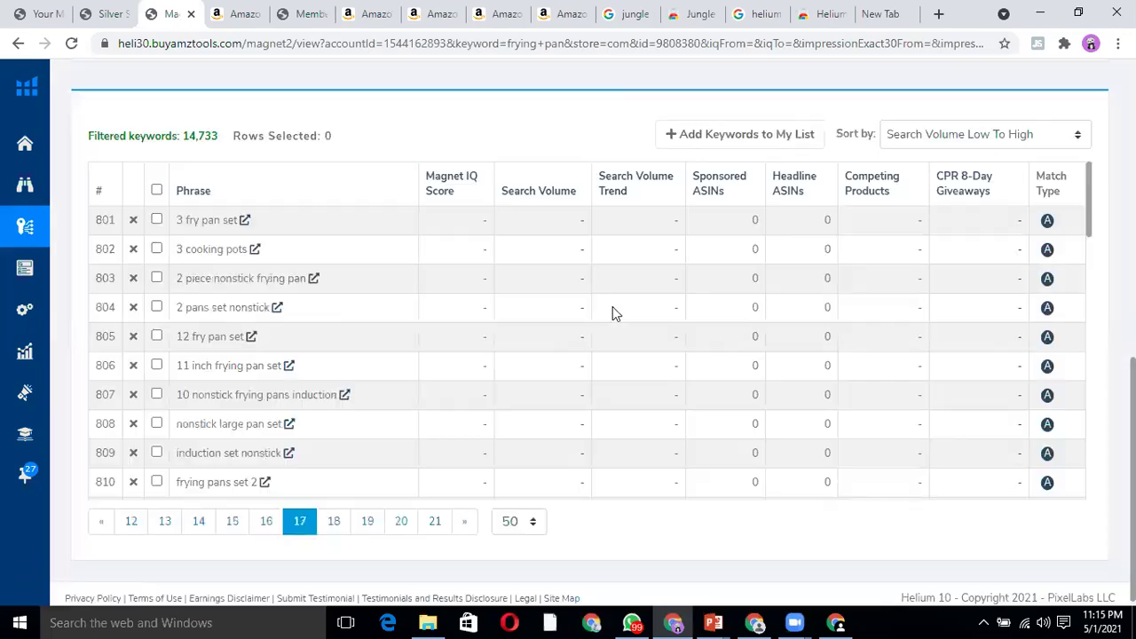
{"action": "left_click", "coordinate": [1011, 138]}
{"action": "left_click", "coordinate": [967, 257]}
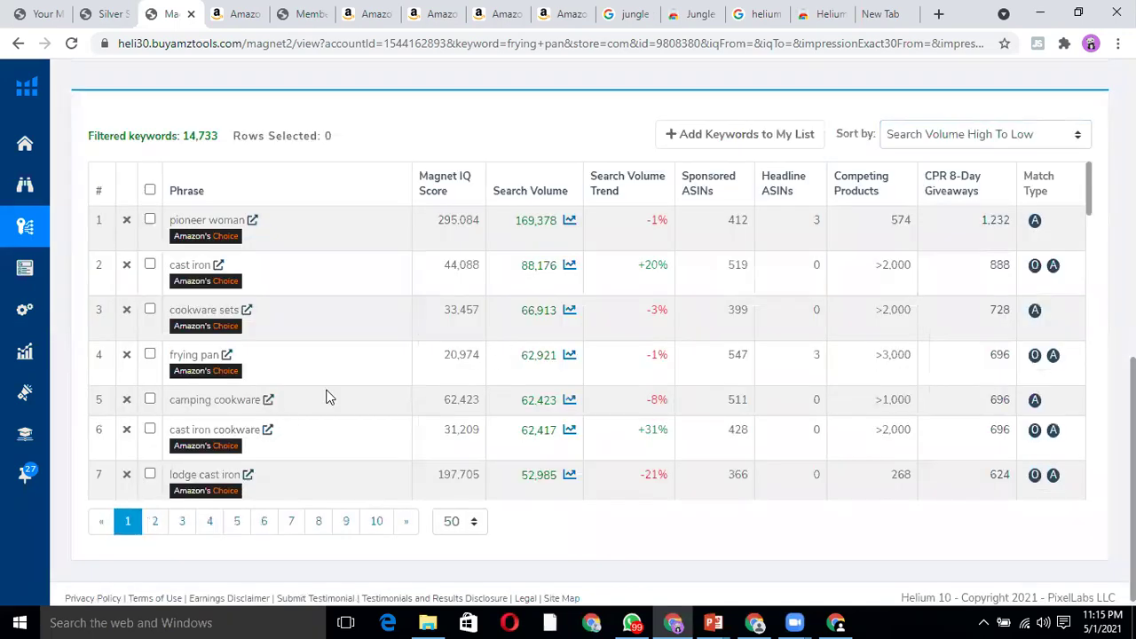
{"action": "scroll", "coordinate": [328, 396], "scroll_direction": "down", "scroll_amount": 4}
{"action": "scroll", "coordinate": [328, 396], "scroll_direction": "down", "scroll_amount": 2}
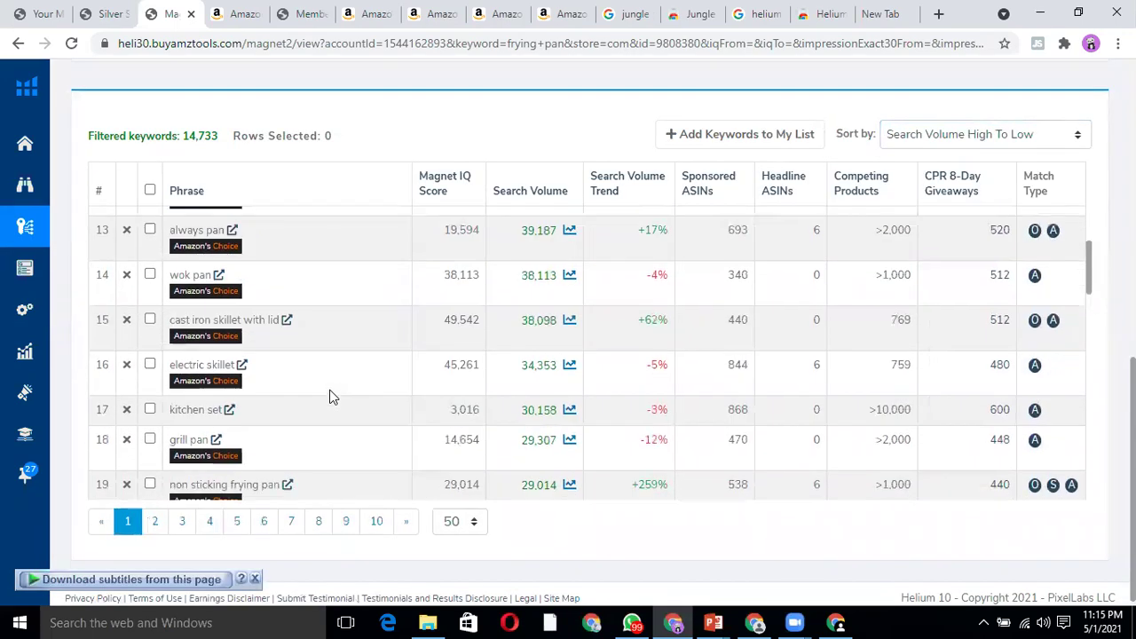
{"action": "scroll", "coordinate": [329, 397], "scroll_direction": "up", "scroll_amount": 5}
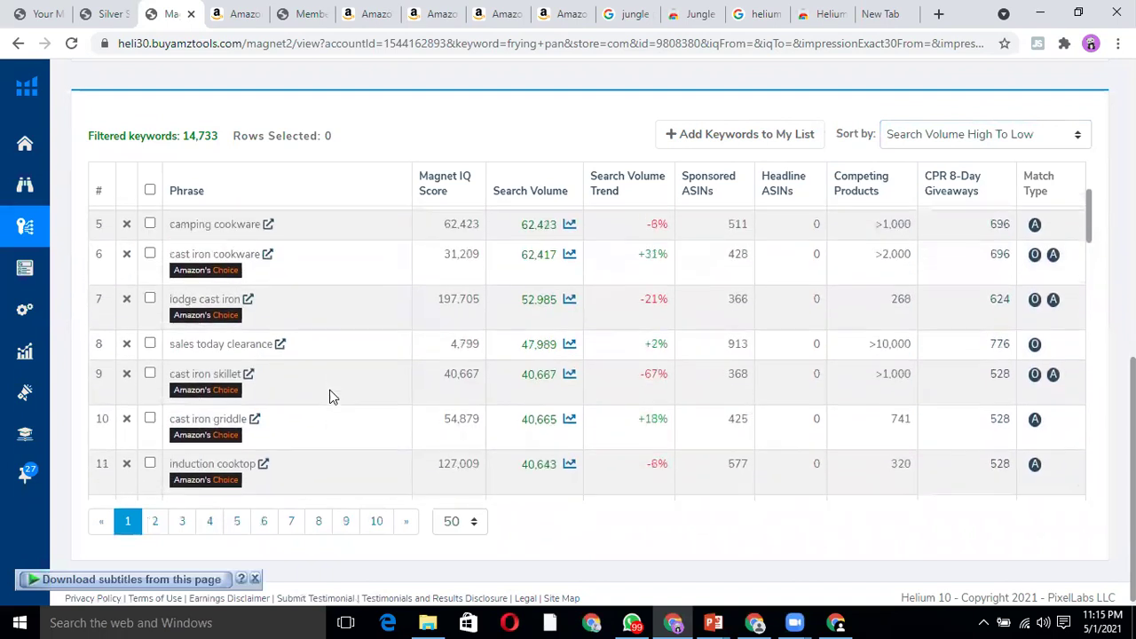
{"action": "scroll", "coordinate": [329, 397], "scroll_direction": "up", "scroll_amount": 1}
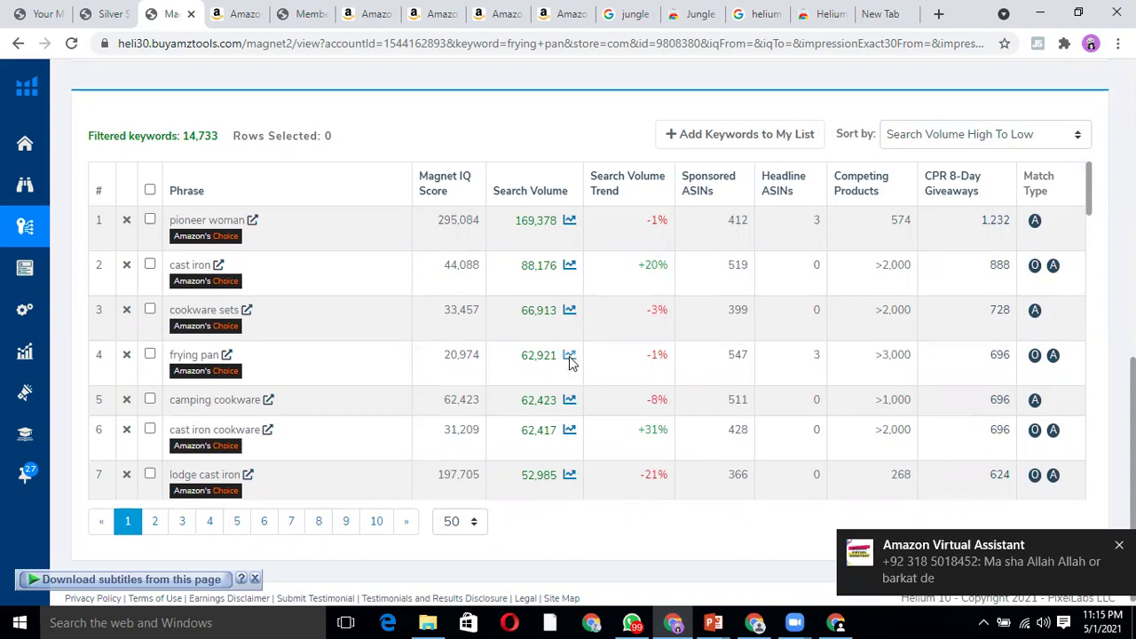
- View the search volume history of the keyword "frying pan", and open the history of "pioneer woman"
{"action": "left_click", "coordinate": [568, 356]}
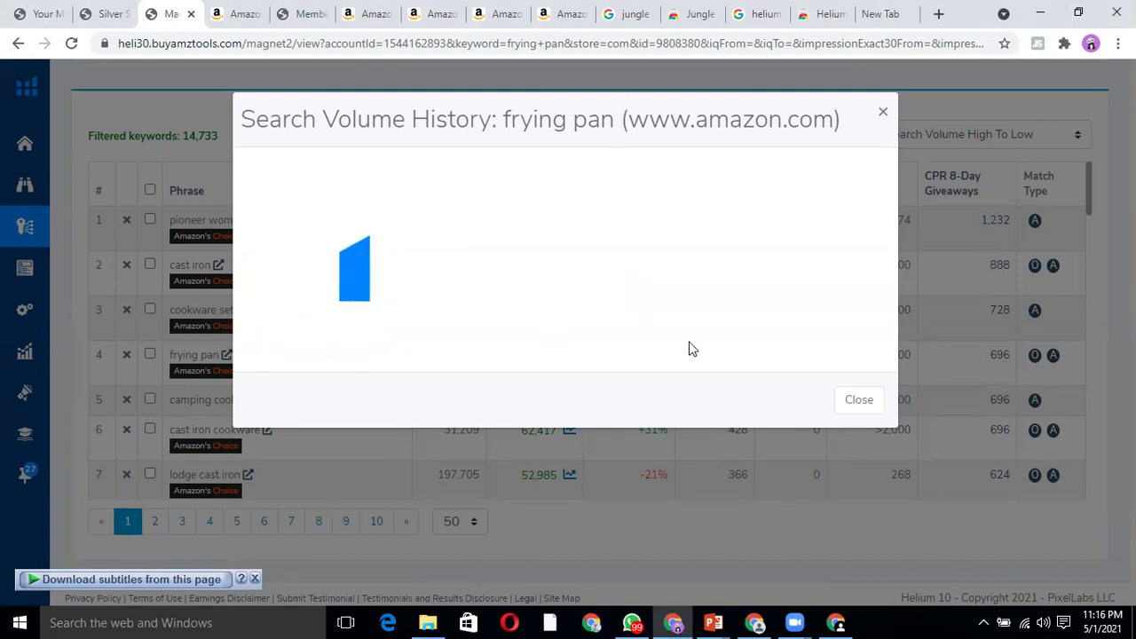
{"action": "left_click", "coordinate": [857, 400]}
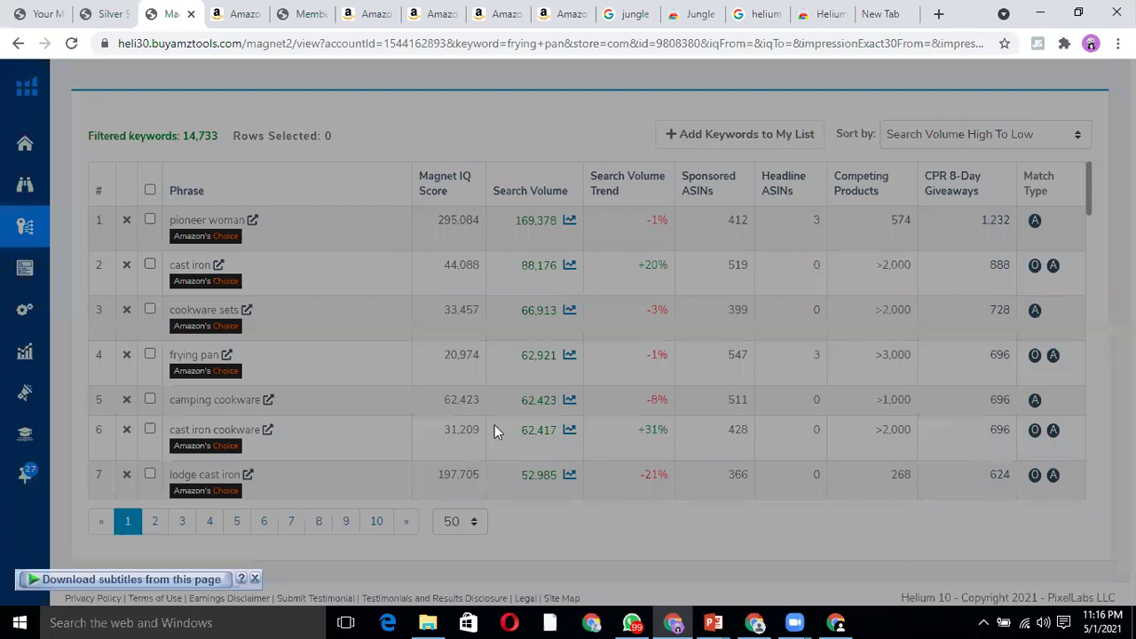
{"action": "scroll", "coordinate": [523, 402], "scroll_direction": "up", "scroll_amount": 3}
{"action": "left_click", "coordinate": [568, 473]}
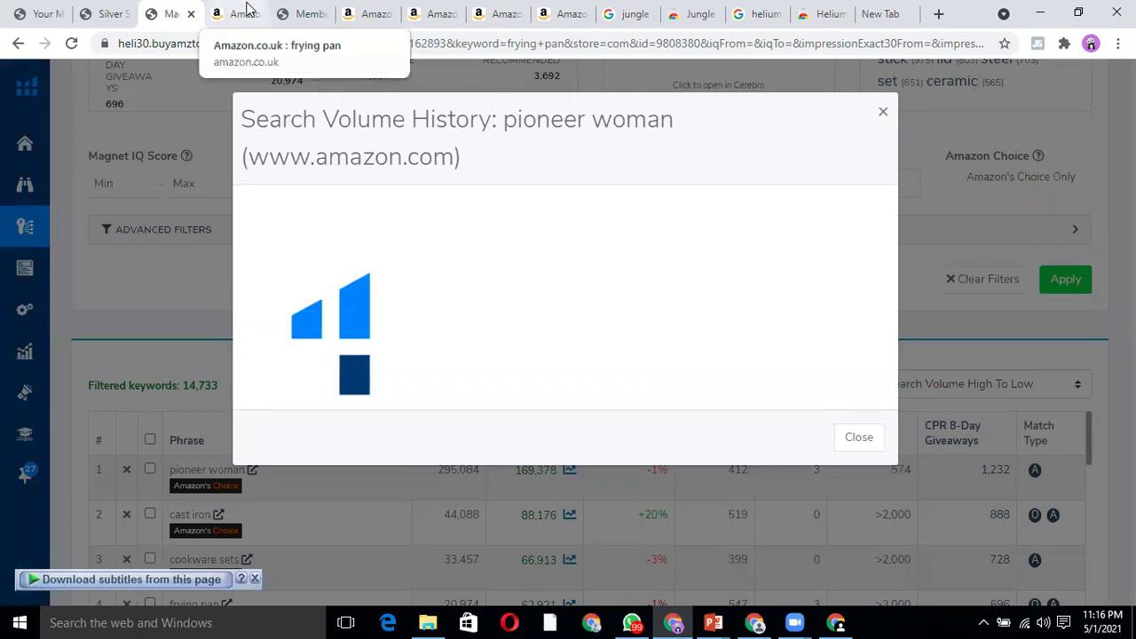
- Open the Silver Subscription Users Tools Collection from the buyAMZtools membership page and launch another Helium 10 web app session
{"action": "left_click", "coordinate": [40, 14]}
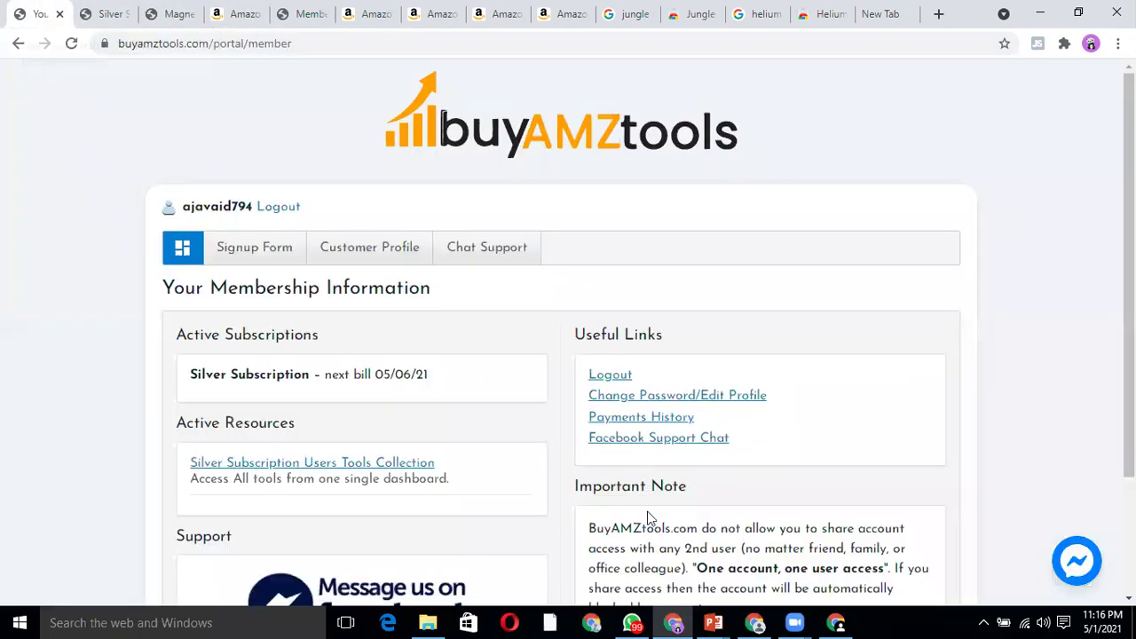
{"action": "left_click", "coordinate": [362, 464]}
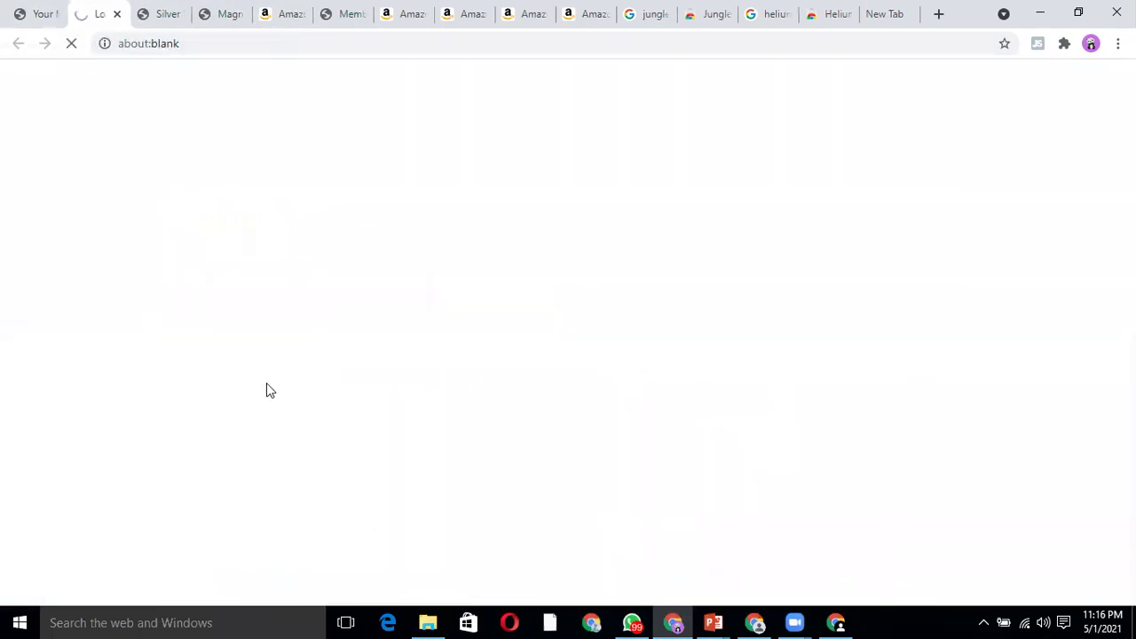
{"action": "scroll", "coordinate": [715, 524], "scroll_direction": "down", "scroll_amount": 2}
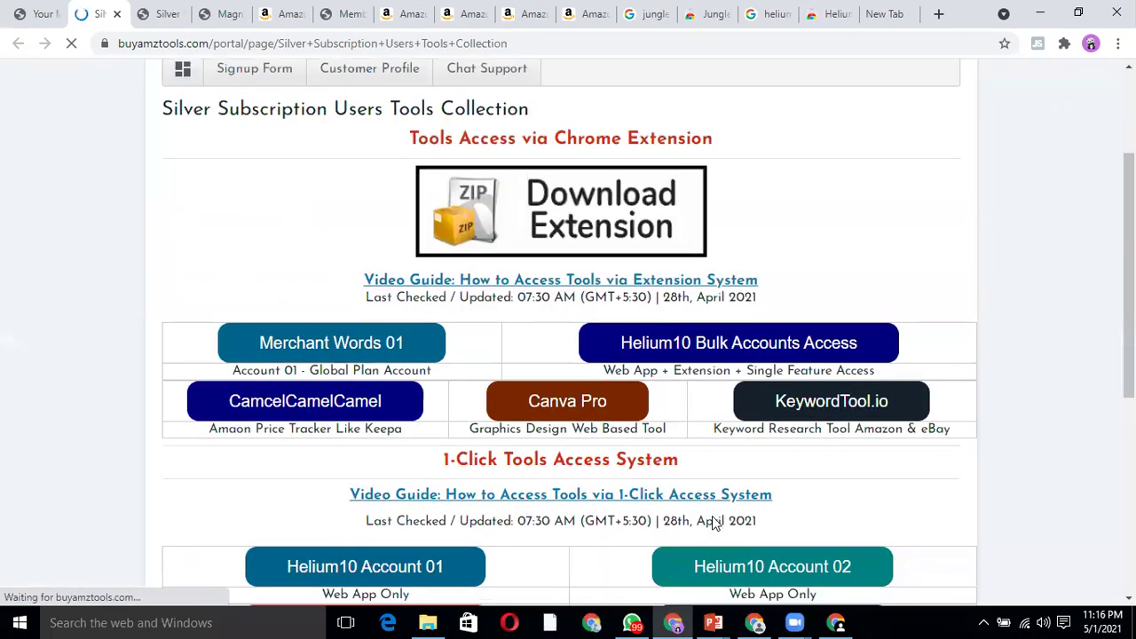
{"action": "scroll", "coordinate": [737, 330], "scroll_direction": "down", "scroll_amount": 3}
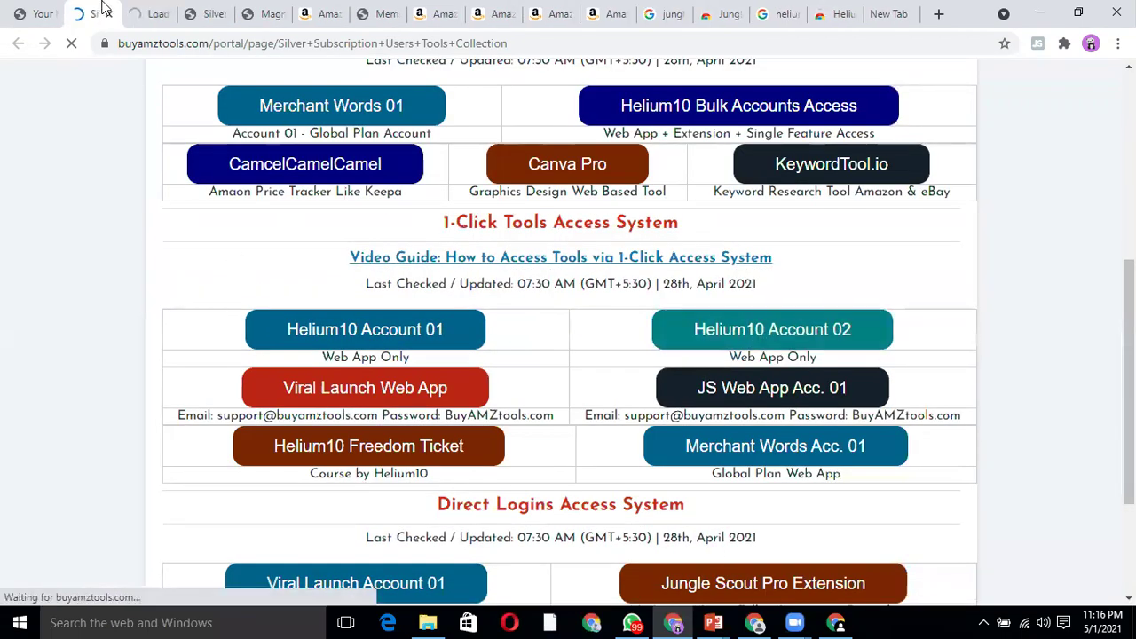
{"action": "left_click", "coordinate": [133, 11]}
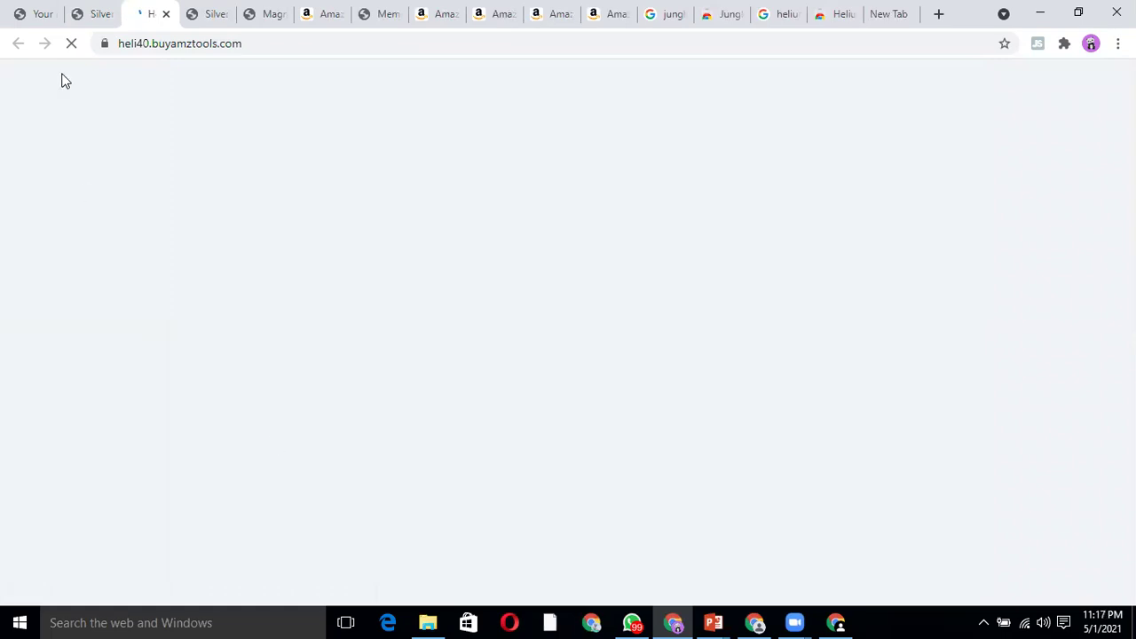
- Open the Cerebro reverse ASIN lookup from the new Helium 10 session's product overview
{"action": "left_click", "coordinate": [100, 11]}
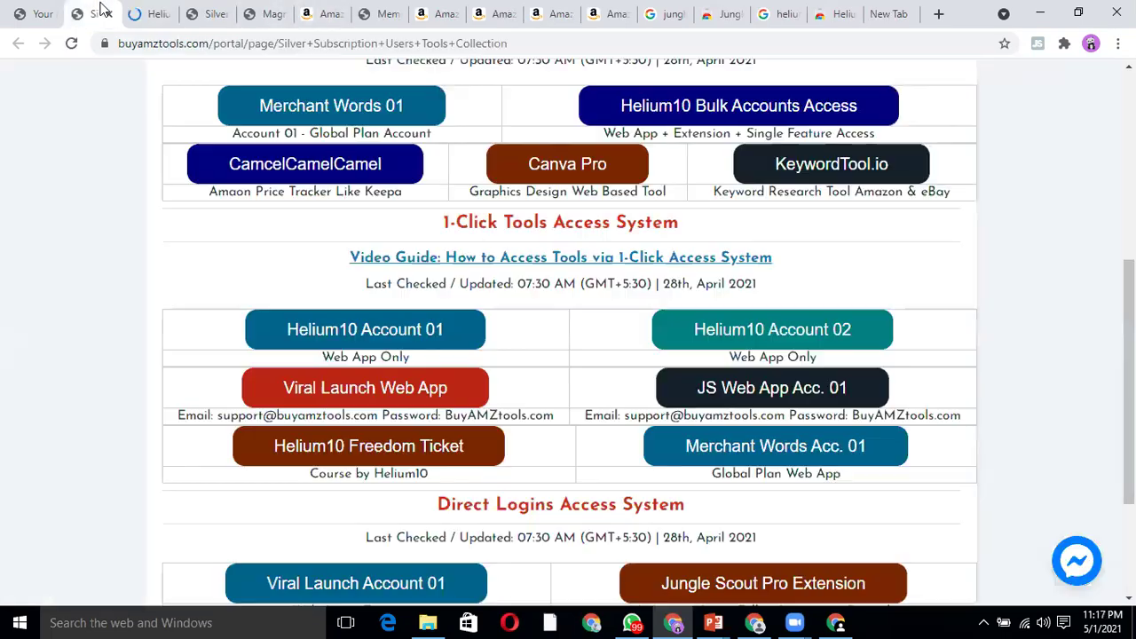
{"action": "left_click", "coordinate": [152, 10]}
{"action": "left_click", "coordinate": [205, 7]}
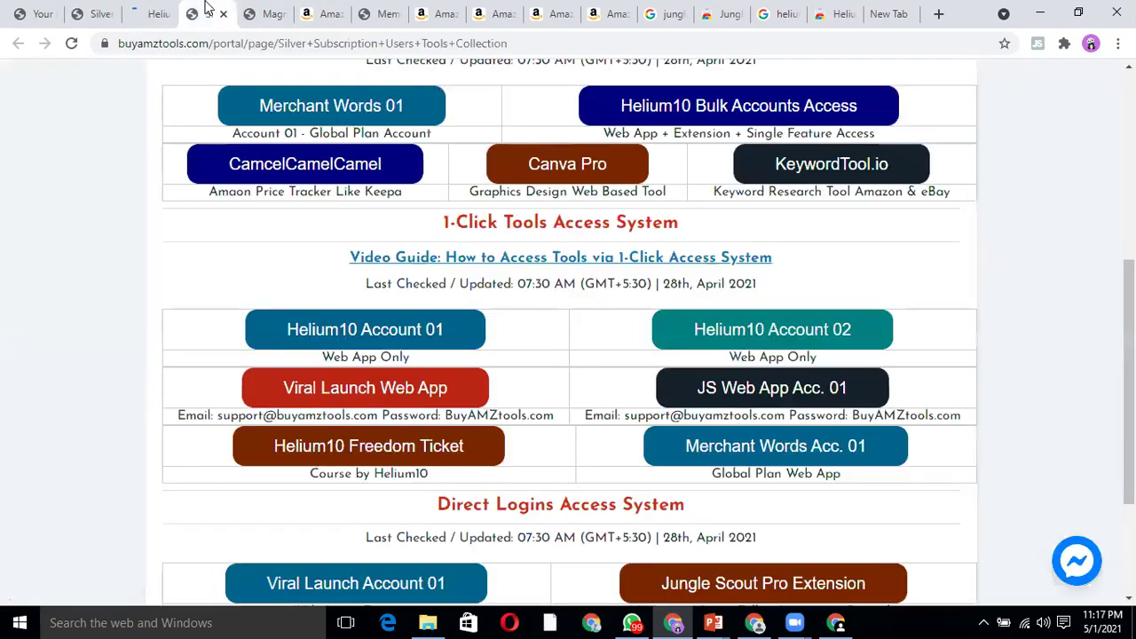
{"action": "left_click", "coordinate": [149, 12]}
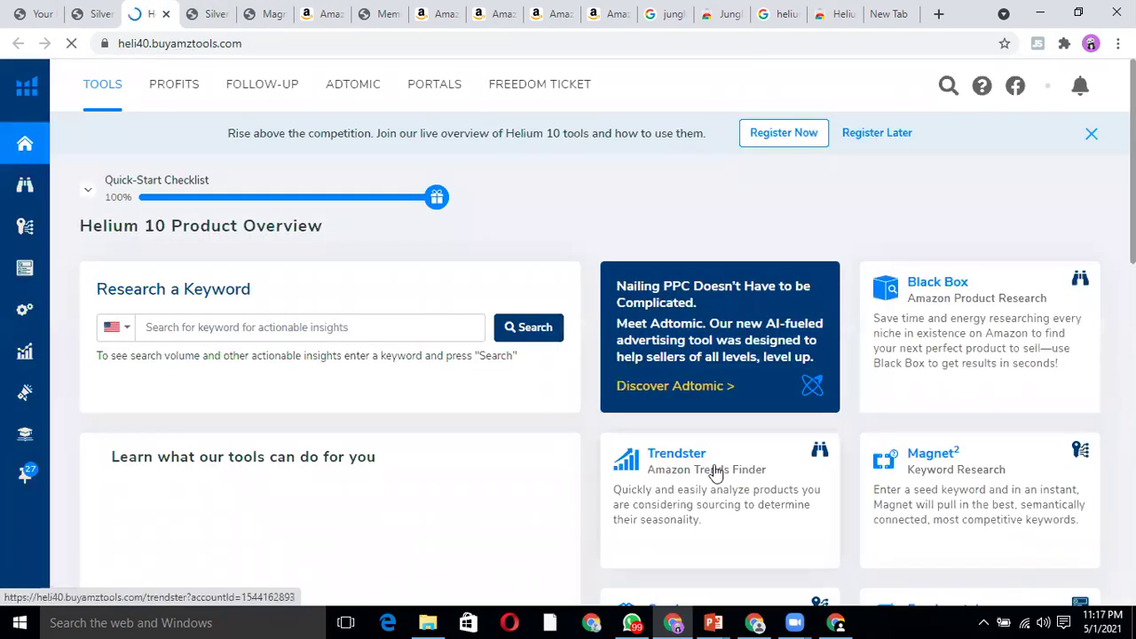
{"action": "scroll", "coordinate": [717, 471], "scroll_direction": "down", "scroll_amount": 2}
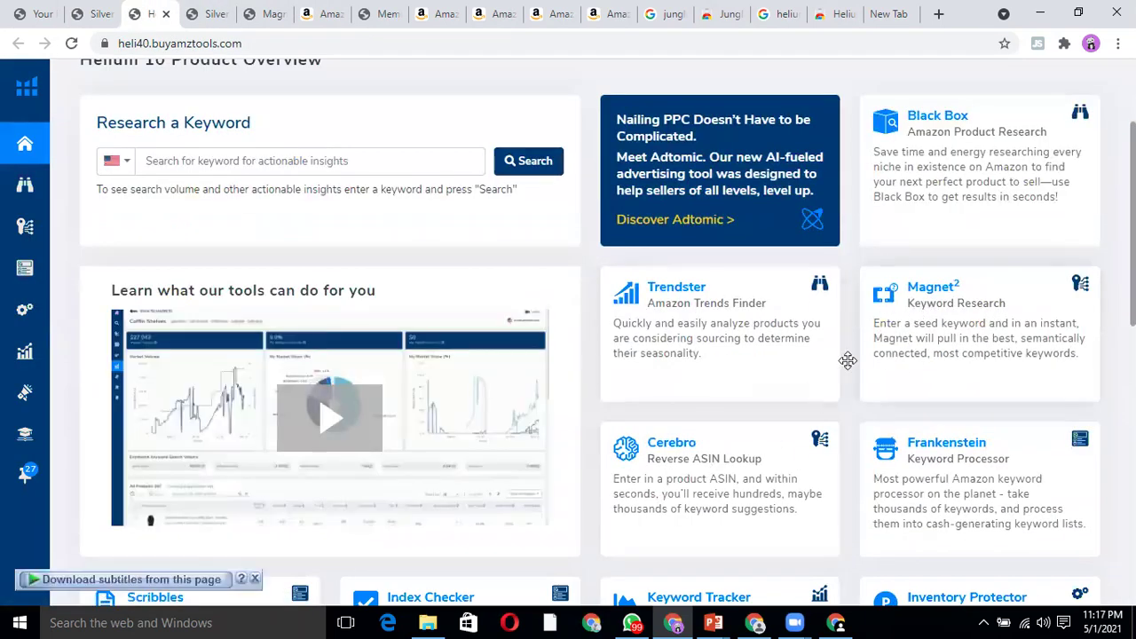
{"action": "left_click", "coordinate": [669, 444]}
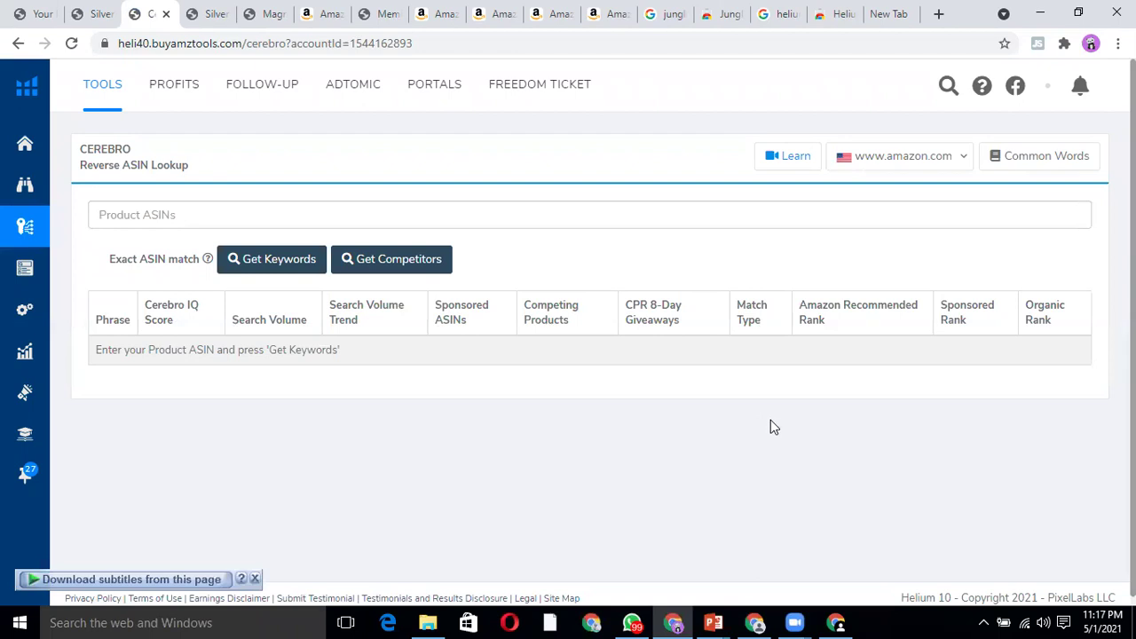
- Copy the ASIN B00W8FN3Z4 from the web address of the Ozeri 12" Stone Earth Frying Pan's Amazon page
{"action": "left_click", "coordinate": [520, 12]}
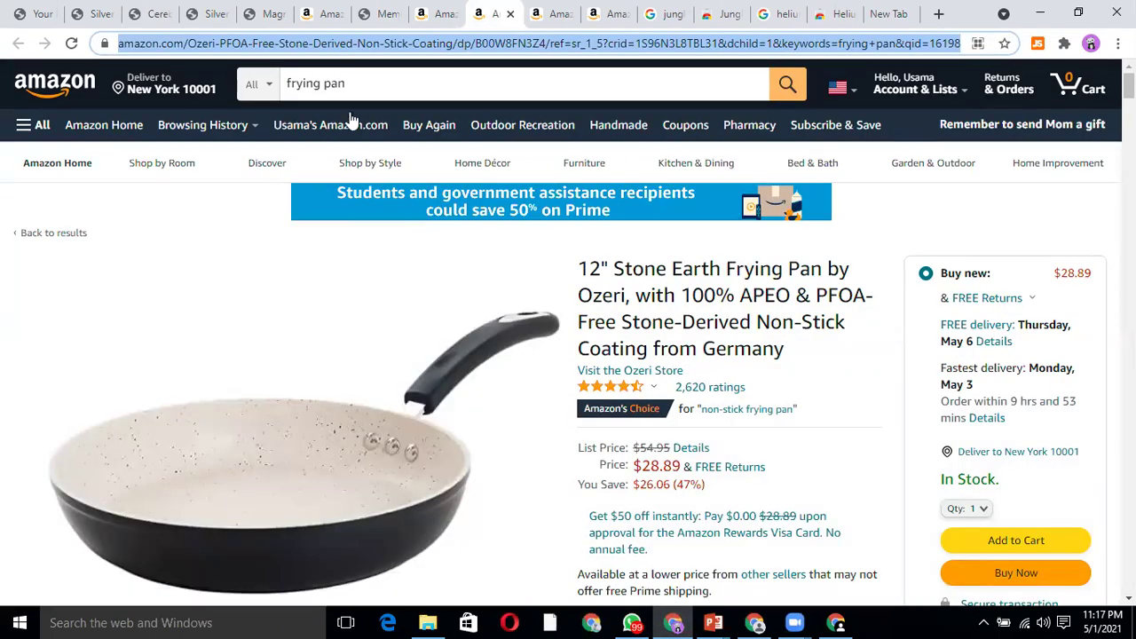
{"action": "left_click", "coordinate": [512, 44]}
{"action": "key", "text": "ctrl+Left"}
{"action": "key", "text": "shift+Right"}
{"action": "key", "text": "shift+Right"}
{"action": "key", "text": "shift+Right"}
{"action": "key", "text": "shift+Right"}
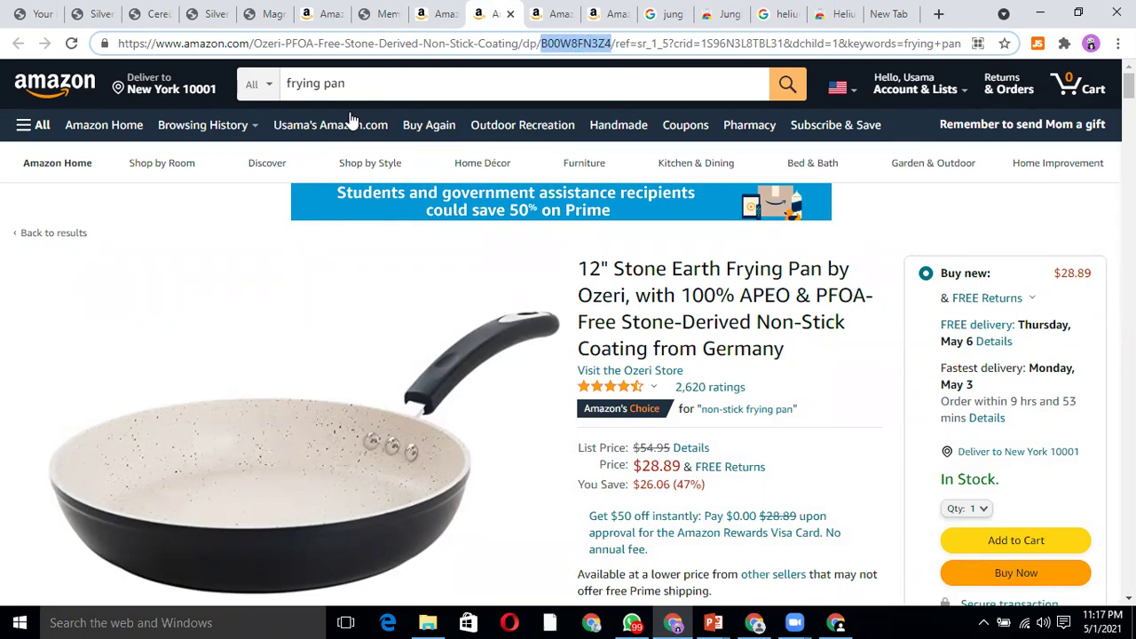
{"action": "right_click", "coordinate": [600, 44]}
{"action": "left_click", "coordinate": [638, 103]}
- Enter the copied ASIN B00W8FN3Z4 in Cerebro and get its keywords
{"action": "left_click", "coordinate": [98, 9]}
{"action": "left_click", "coordinate": [138, 9]}
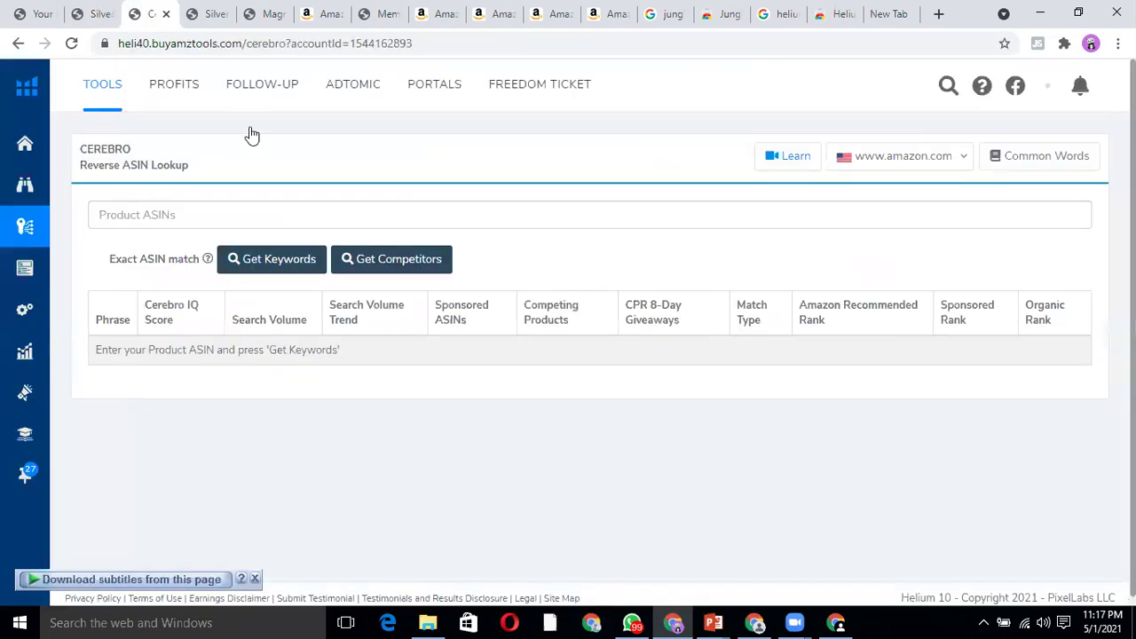
{"action": "left_click", "coordinate": [177, 214]}
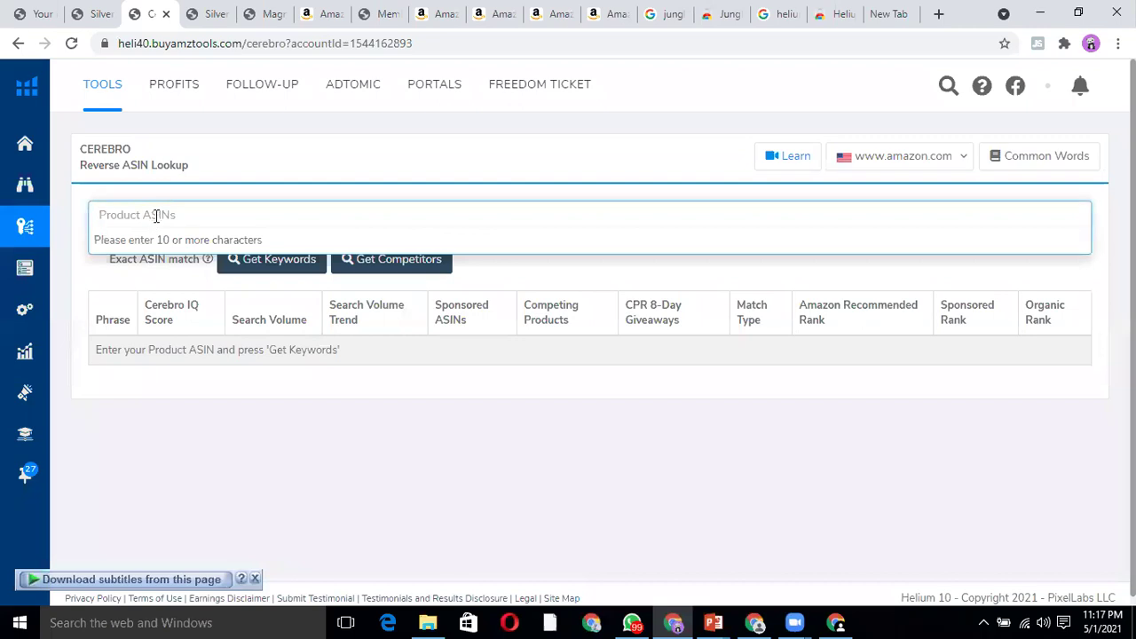
{"action": "right_click", "coordinate": [158, 216]}
{"action": "left_click", "coordinate": [221, 314]}
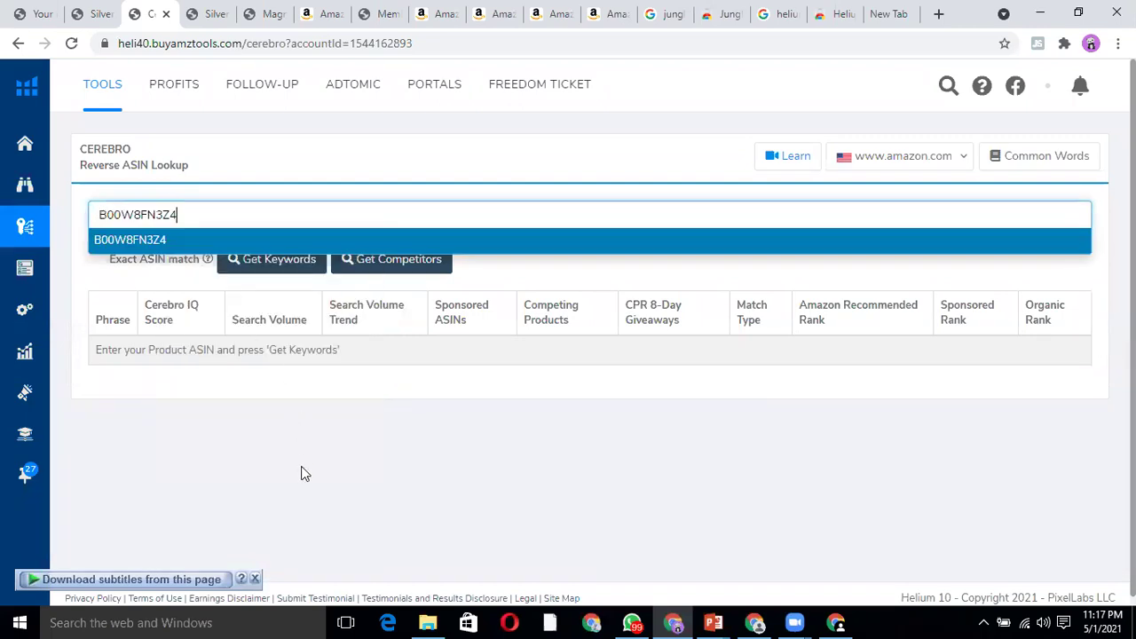
{"action": "left_click", "coordinate": [246, 265]}
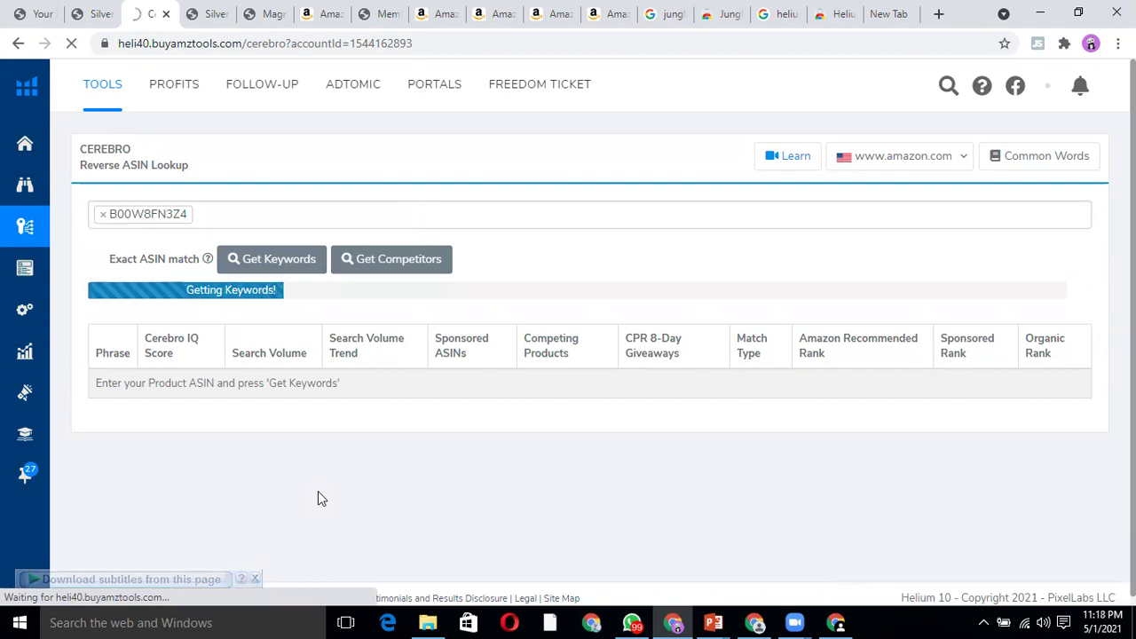
- Return to the Amazon.com search results for frying pan and close the Jungle Scout results covering them
{"action": "left_click", "coordinate": [492, 13]}
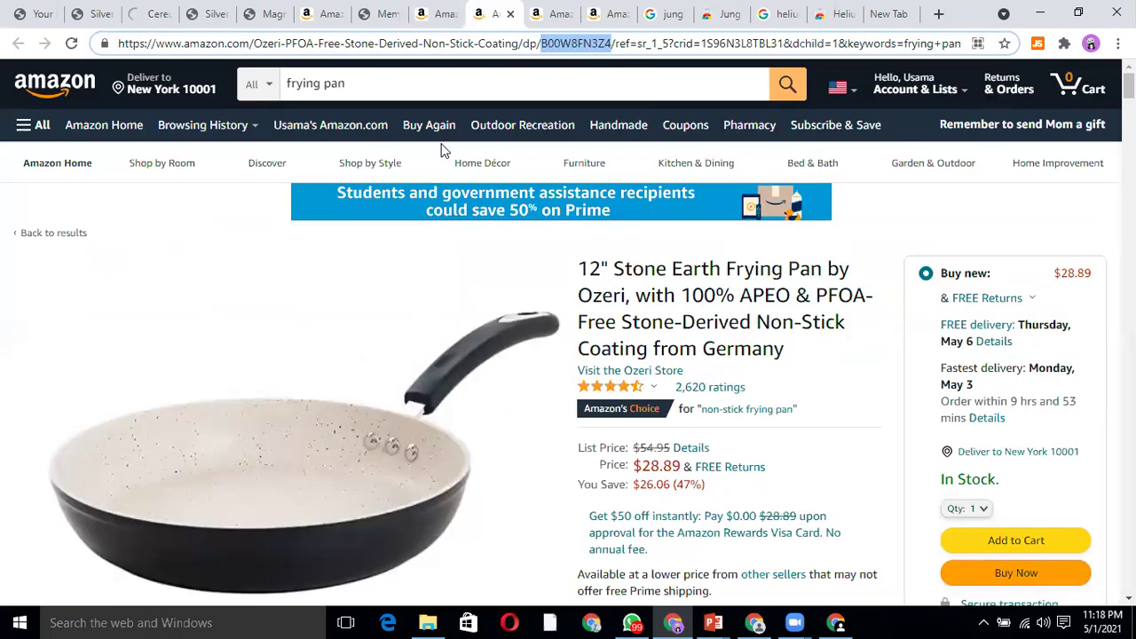
{"action": "mouse_move", "coordinate": [536, 151]}
{"action": "key", "text": "ctrl+w"}
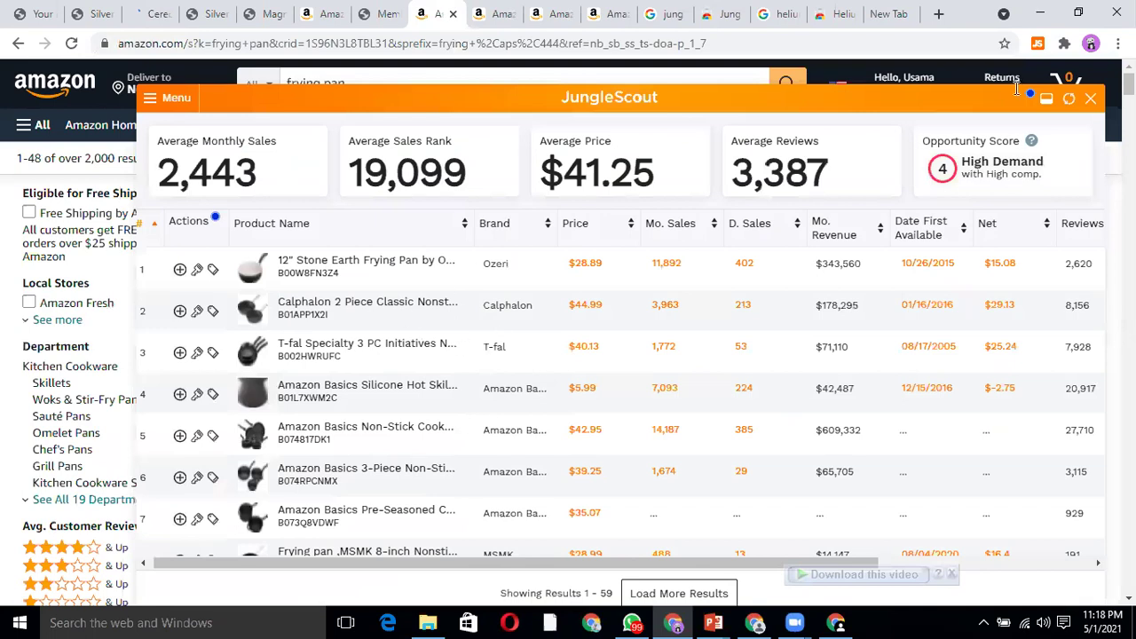
{"action": "left_click", "coordinate": [1091, 98]}
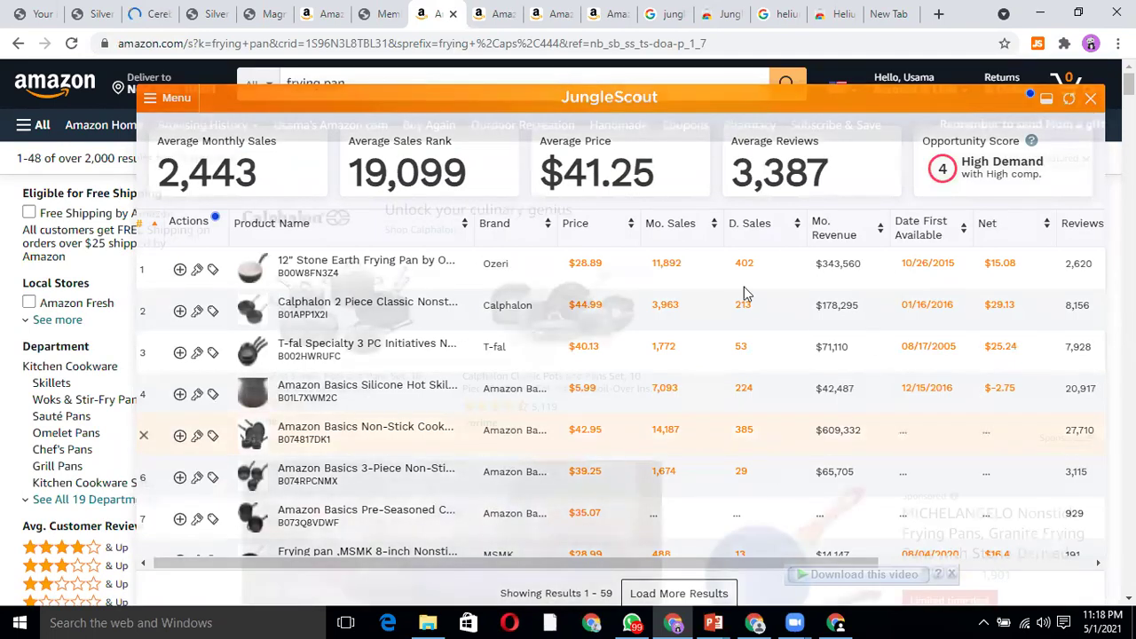
- Open the T-fal Specialty 3 PC and Amazon Basics 3-Piece Non-Stick Fry Pan Set listings in new tabs, and show the T-fal page
{"action": "scroll", "coordinate": [673, 379], "scroll_direction": "down", "scroll_amount": 5}
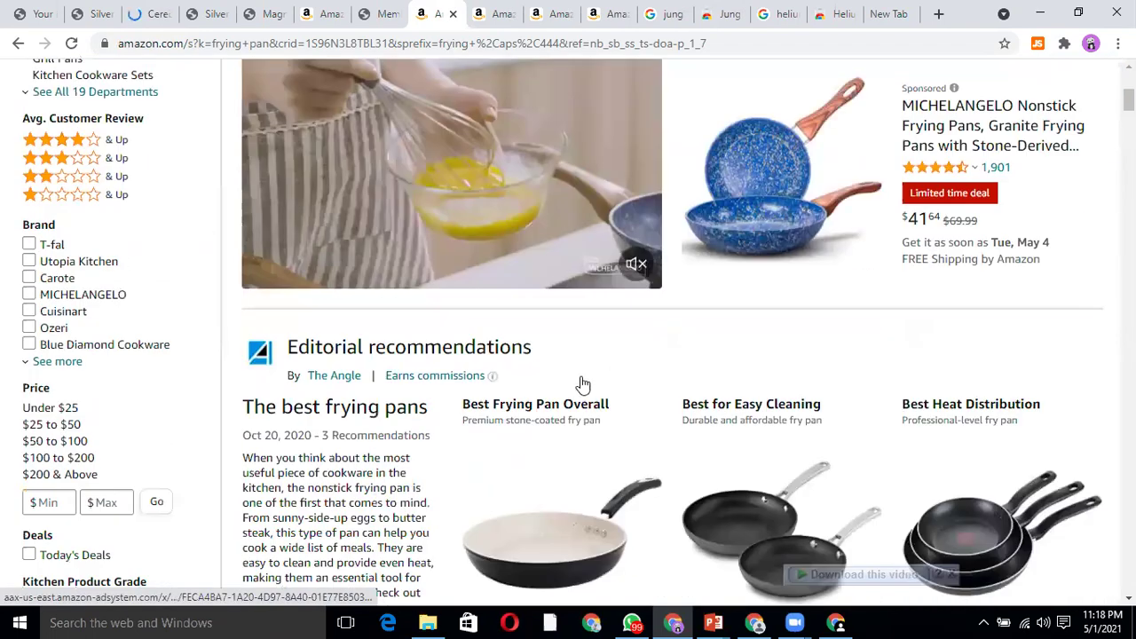
{"action": "scroll", "coordinate": [684, 364], "scroll_direction": "down", "scroll_amount": 2}
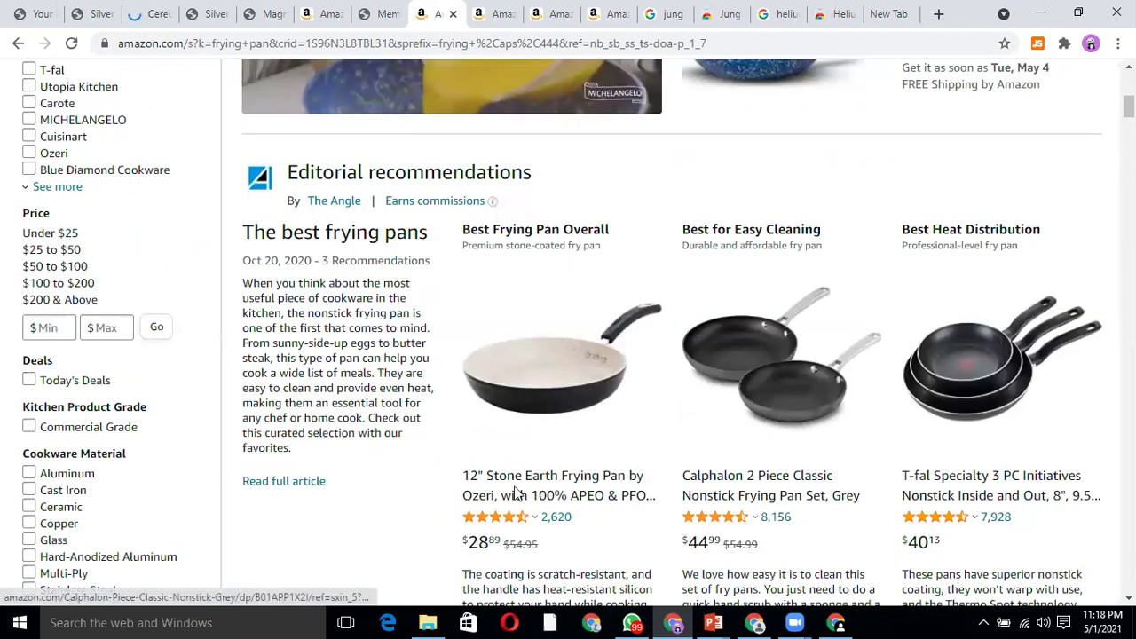
{"action": "scroll", "coordinate": [689, 388], "scroll_direction": "down", "scroll_amount": 2}
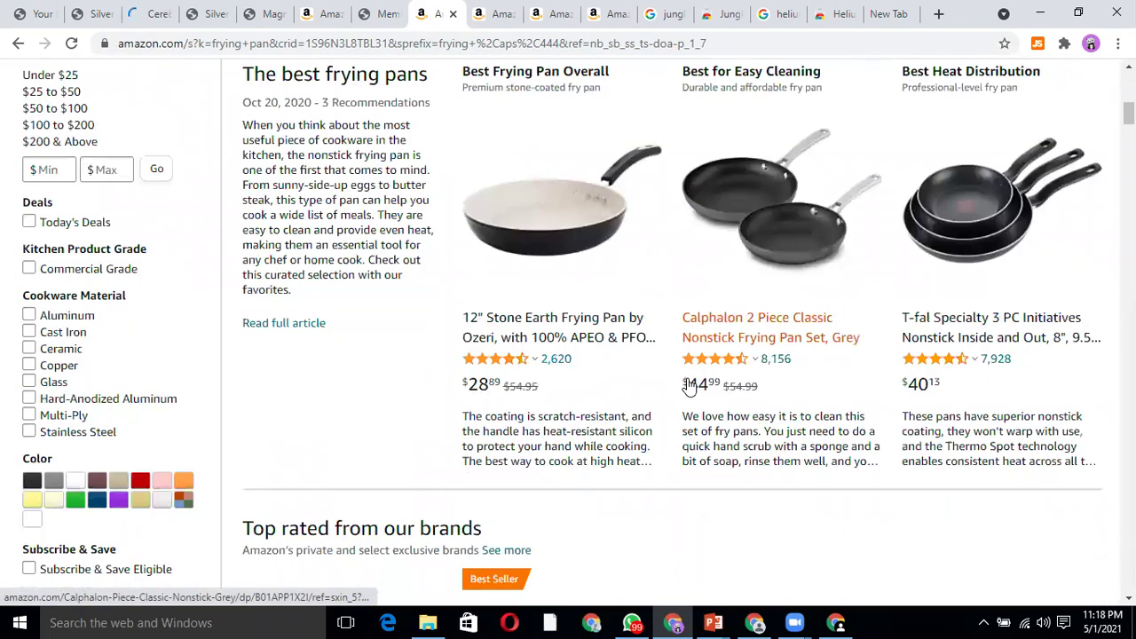
{"action": "right_click", "coordinate": [1008, 220]}
{"action": "left_click", "coordinate": [983, 232]}
{"action": "scroll", "coordinate": [700, 342], "scroll_direction": "down", "scroll_amount": 2}
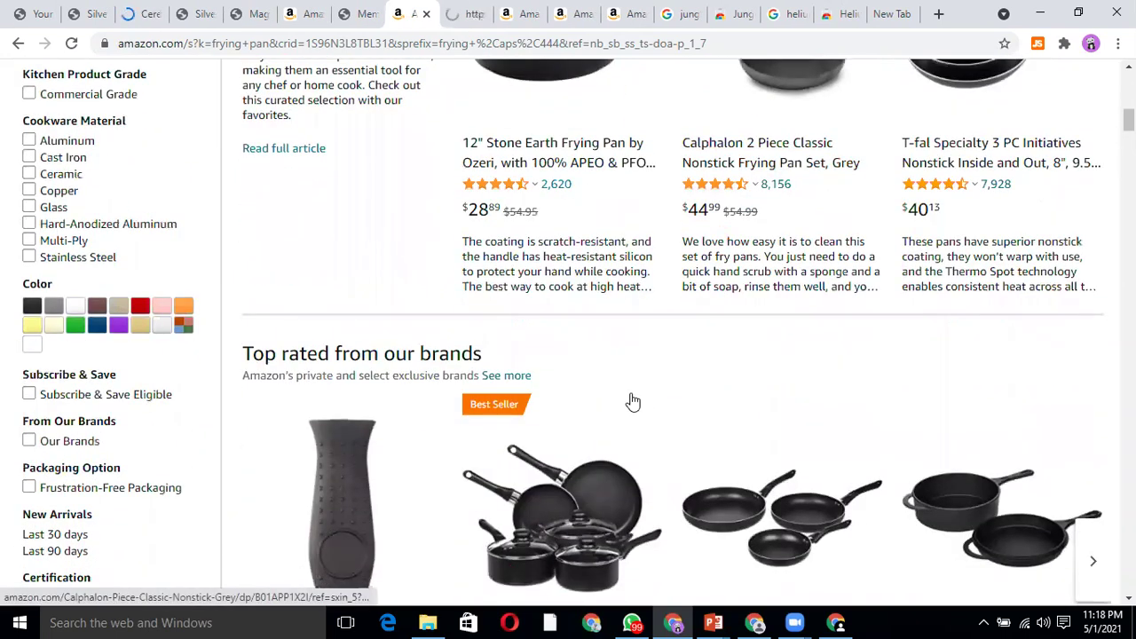
{"action": "scroll", "coordinate": [631, 400], "scroll_direction": "down", "scroll_amount": 2}
{"action": "right_click", "coordinate": [815, 360]}
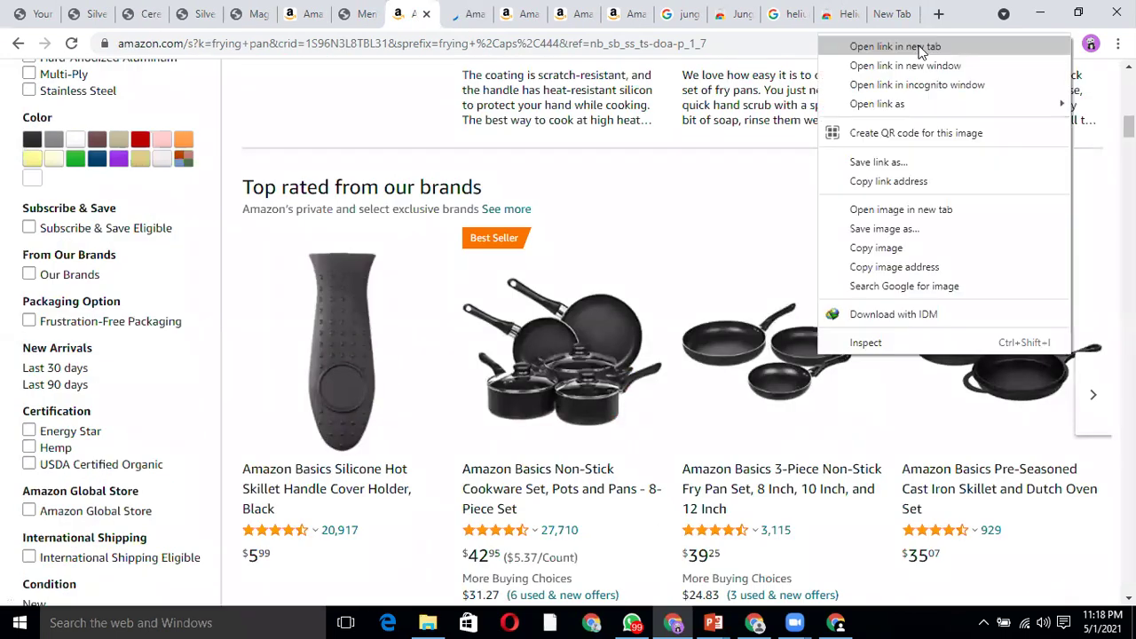
{"action": "left_click", "coordinate": [869, 42]}
{"action": "left_click", "coordinate": [445, 8]}
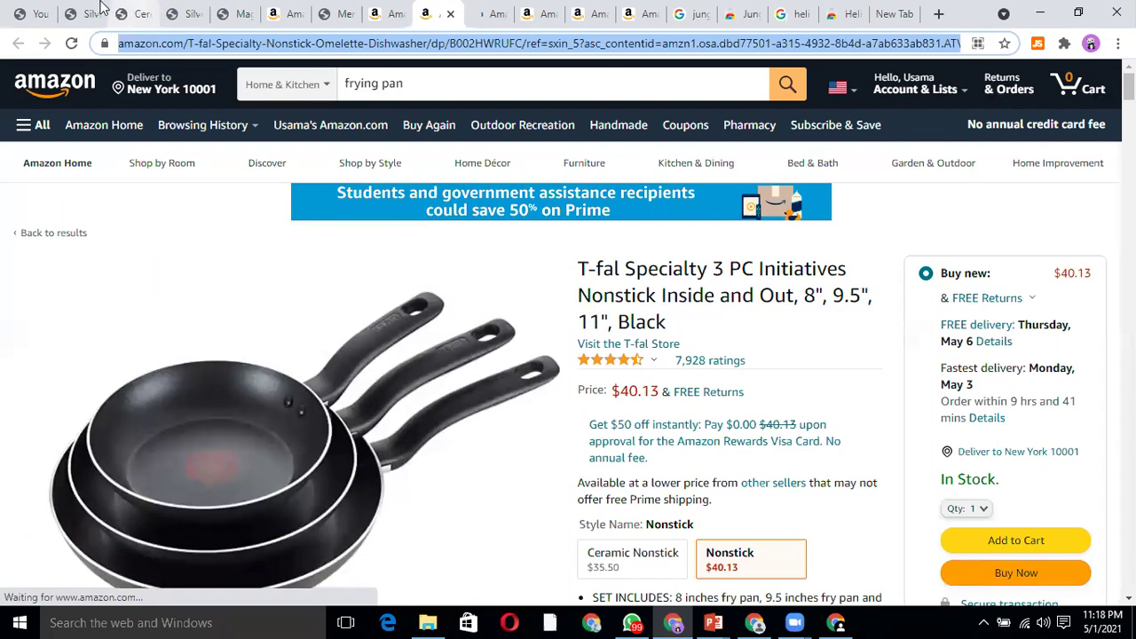
- Examine Cerebro's summaries, filters and keyword list for the Ozeri frying pan
{"action": "left_click", "coordinate": [133, 13]}
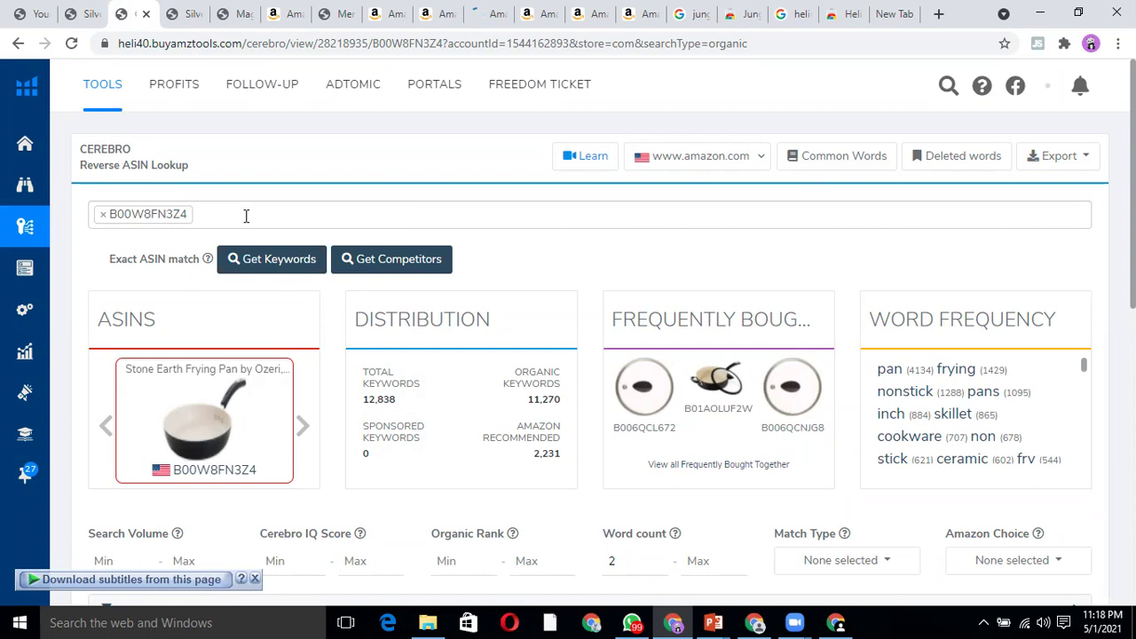
{"action": "scroll", "coordinate": [288, 286], "scroll_direction": "down", "scroll_amount": 2}
{"action": "scroll", "coordinate": [289, 287], "scroll_direction": "down", "scroll_amount": 3}
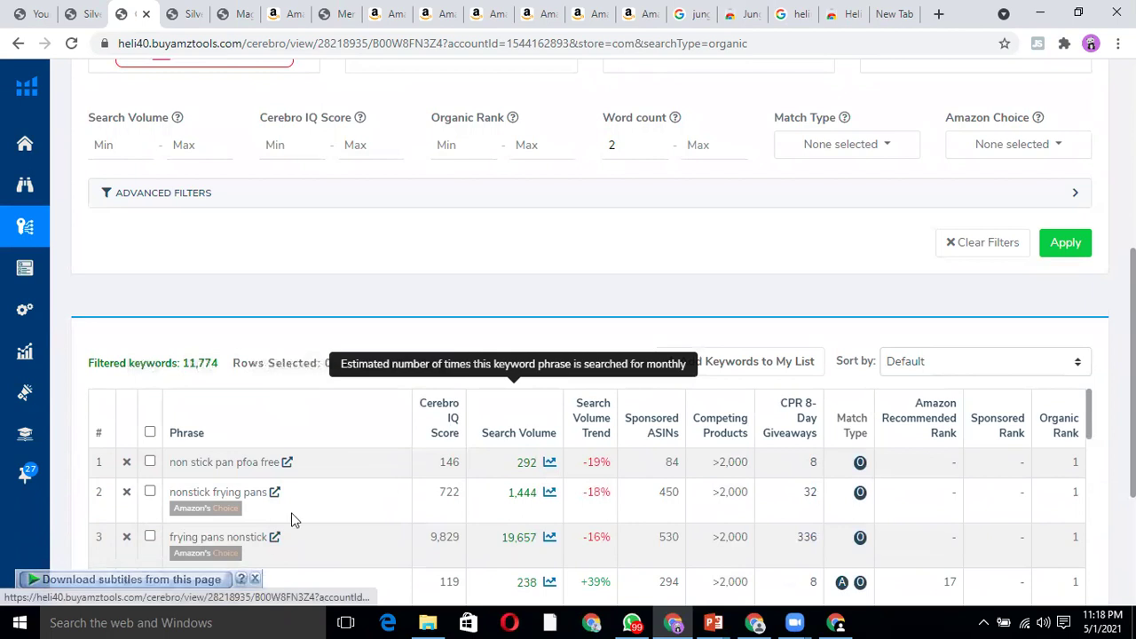
- Sort the Ozeri frying pan's Cerebro keywords by search volume from high to low and review the top rows
{"action": "left_click", "coordinate": [521, 440]}
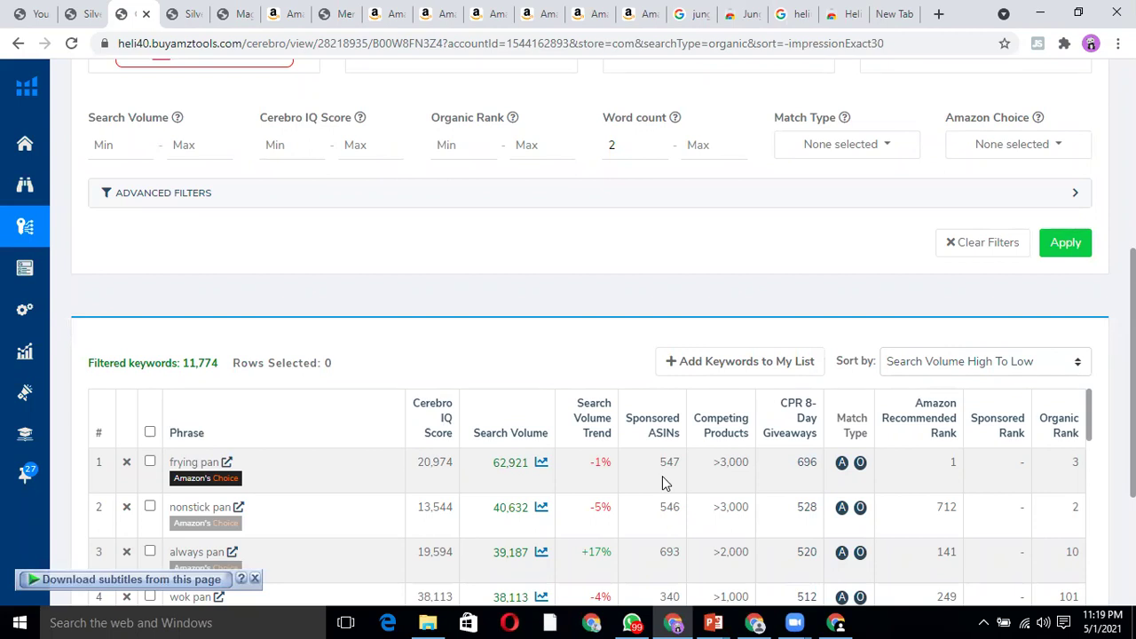
{"action": "left_click_drag", "start_coordinate": [713, 462], "coordinate": [744, 462]}
{"action": "left_click", "coordinate": [745, 486]}
- Filter the Cerebro keywords to a search volume between 5000 and 10000
{"action": "scroll", "coordinate": [131, 312], "scroll_direction": "up", "scroll_amount": 2}
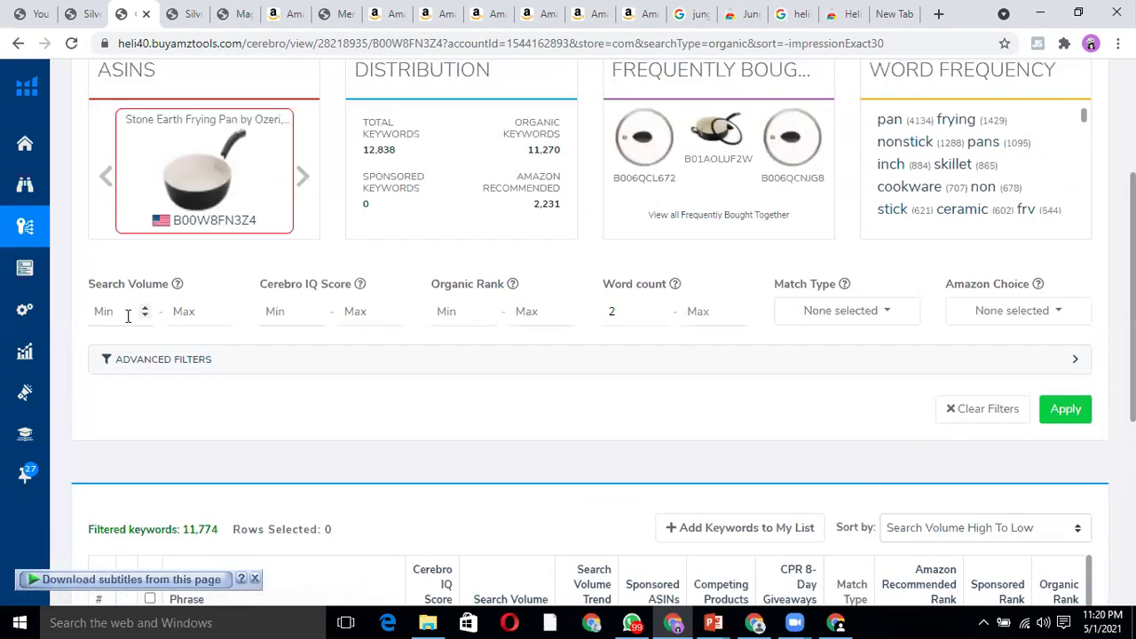
{"action": "scroll", "coordinate": [230, 388], "scroll_direction": "down", "scroll_amount": 2}
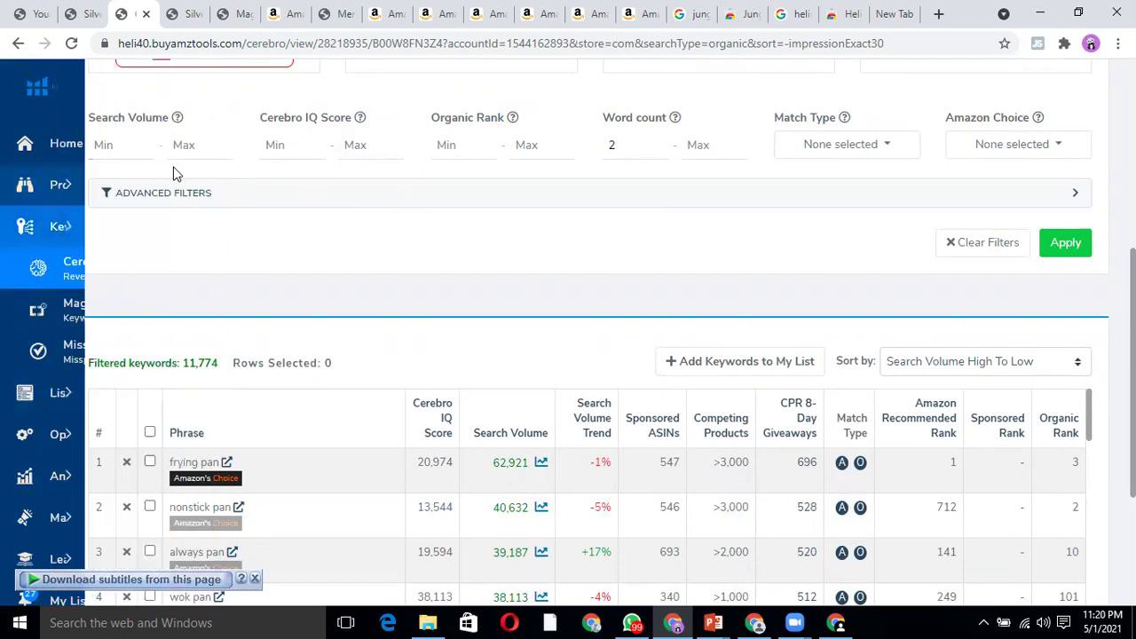
{"action": "left_click", "coordinate": [110, 149]}
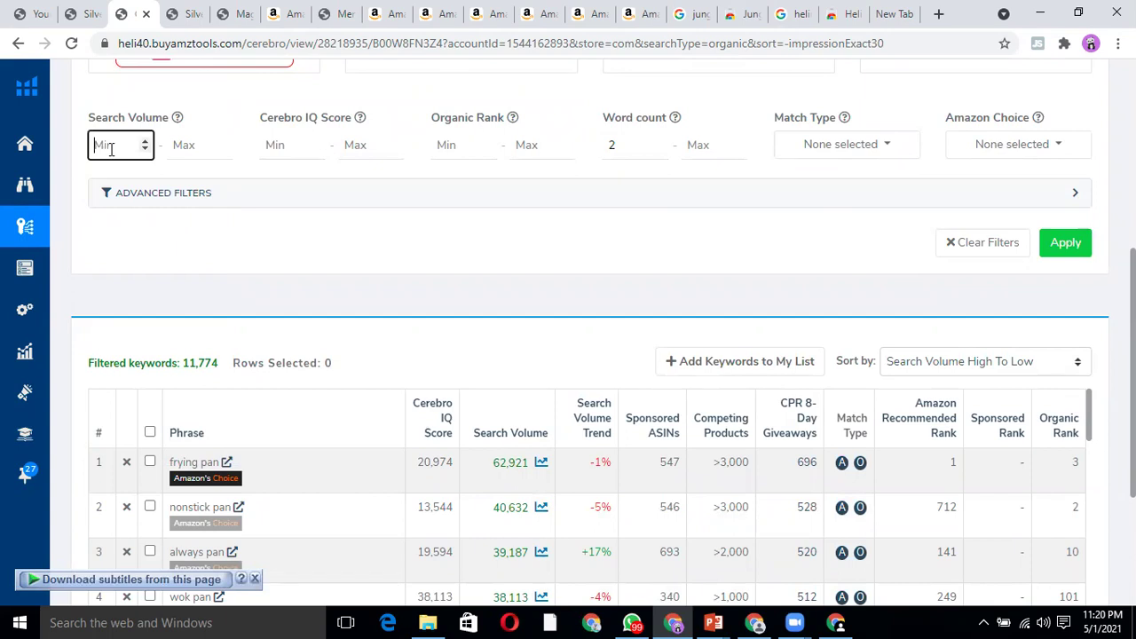
{"action": "type", "text": "5000"}
{"action": "left_click", "coordinate": [193, 146]}
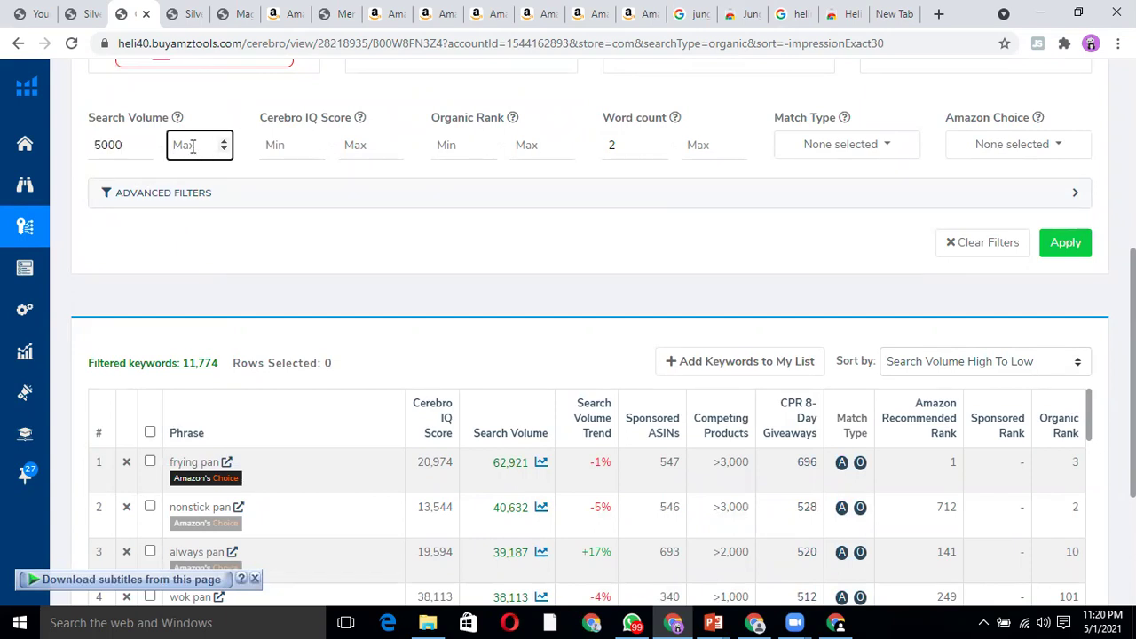
{"action": "type", "text": "10000"}
{"action": "left_click", "coordinate": [1064, 243]}
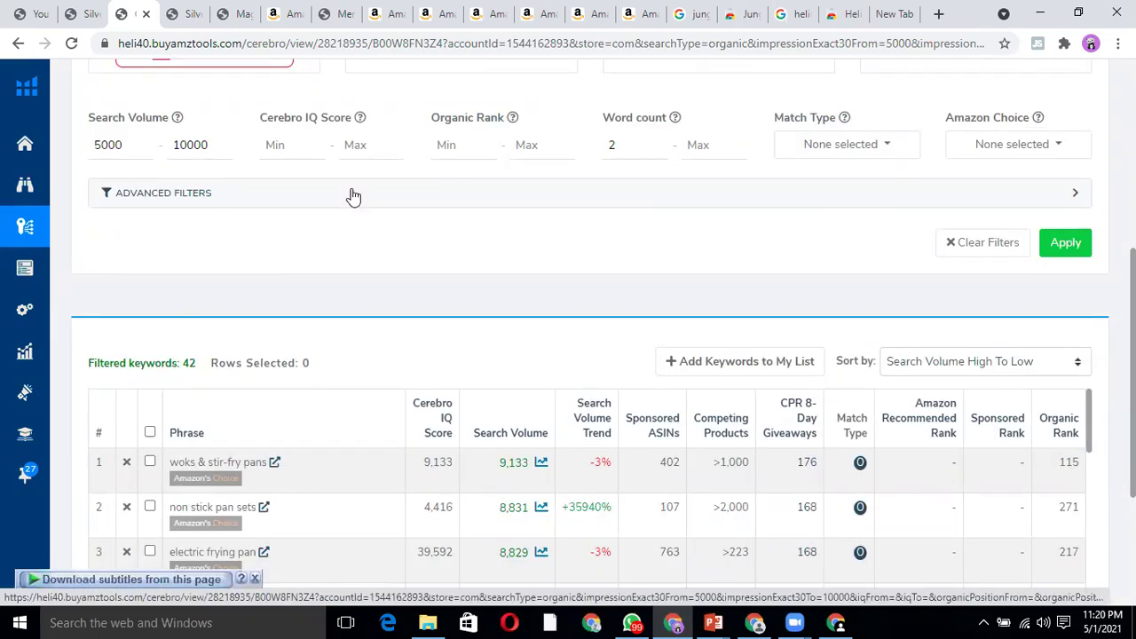
- Open the search volume history of the keyword "non stick pan sets" in the filtered list
{"action": "scroll", "coordinate": [355, 254], "scroll_direction": "down", "scroll_amount": 2}
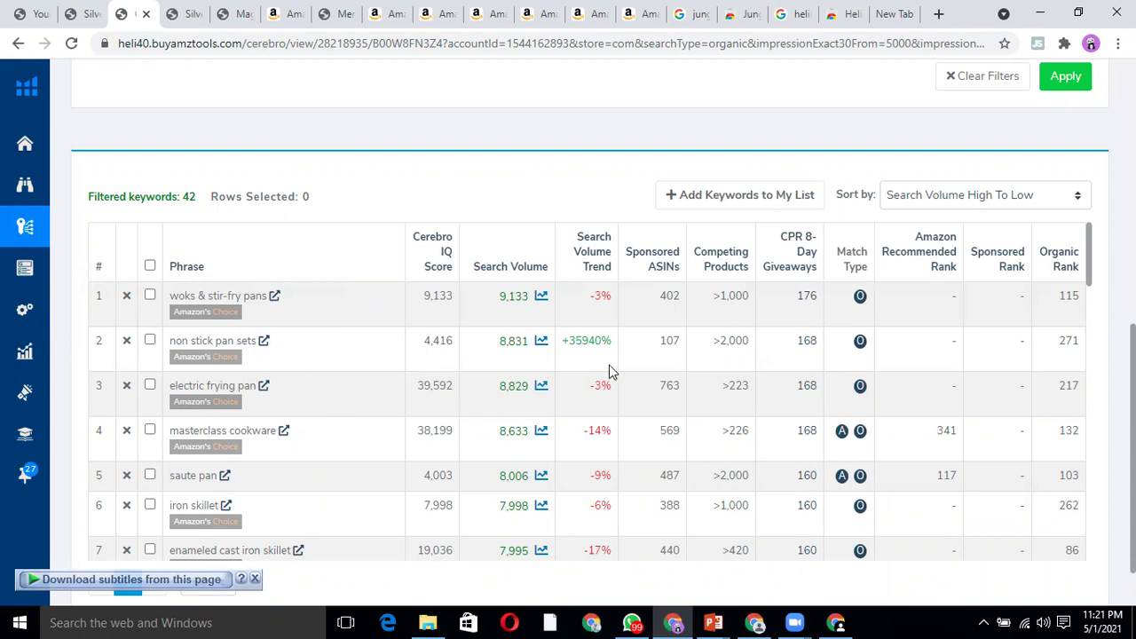
{"action": "left_click", "coordinate": [542, 344]}
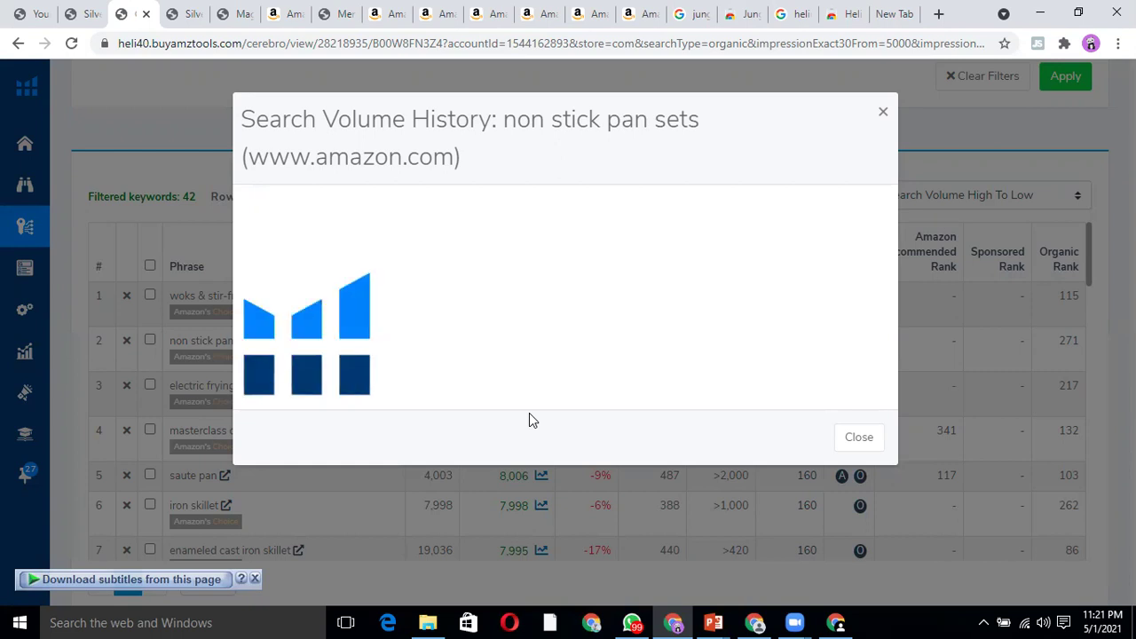
- Close the "pioneer woman" search volume history on the Magnet page and return to the Cerebro results
{"action": "left_click", "coordinate": [182, 14]}
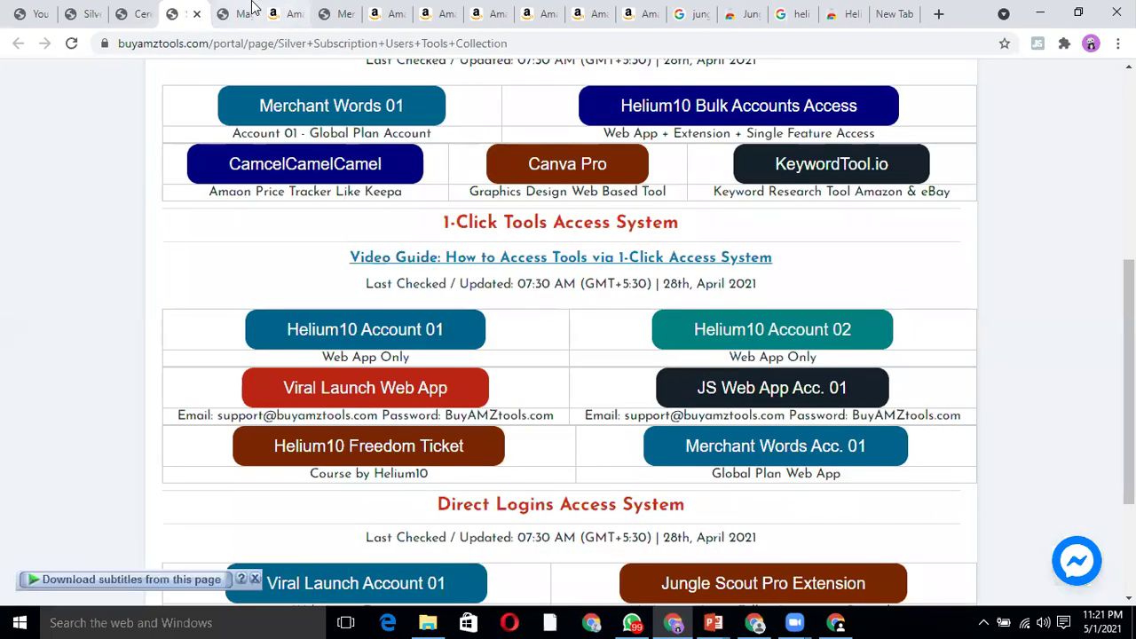
{"action": "left_click", "coordinate": [257, 12]}
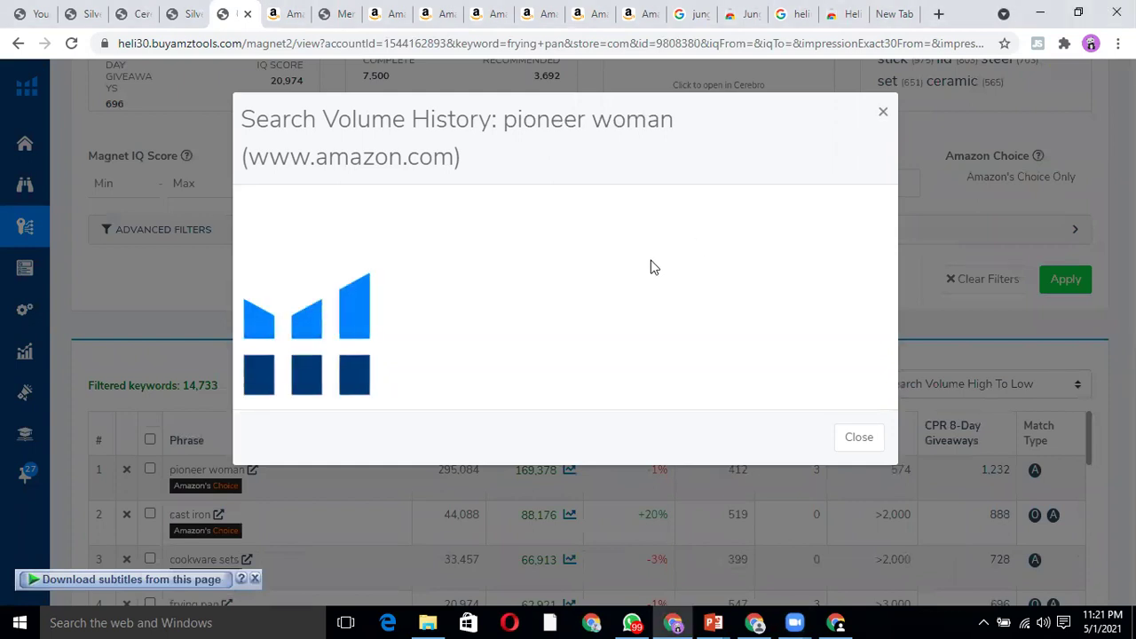
{"action": "left_click", "coordinate": [882, 113]}
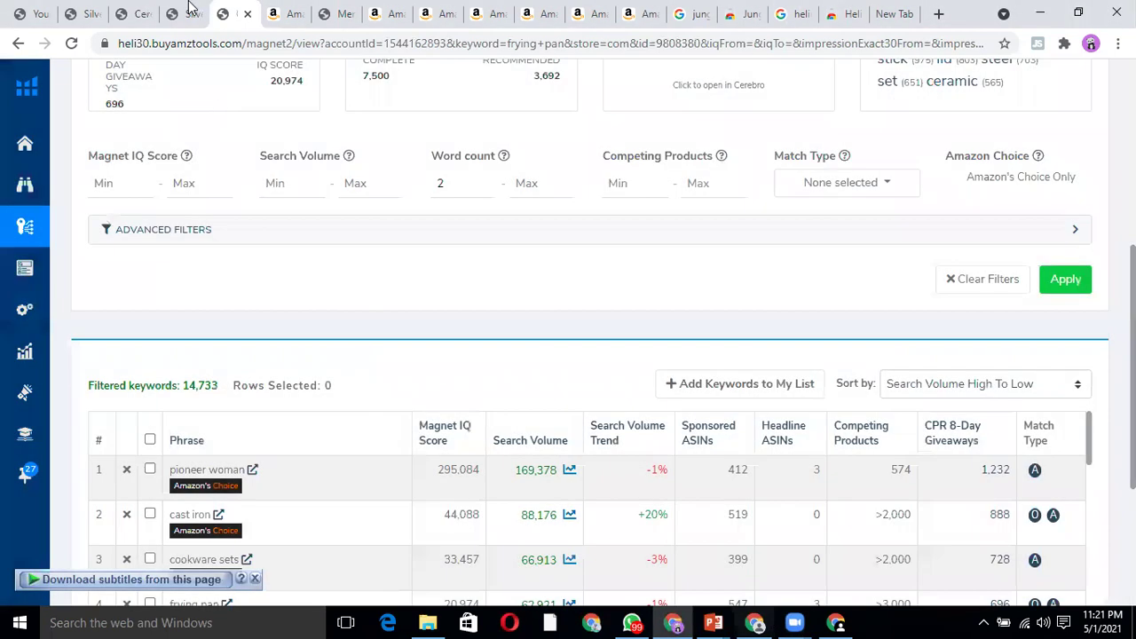
{"action": "left_click", "coordinate": [188, 7]}
{"action": "left_click", "coordinate": [133, 13]}
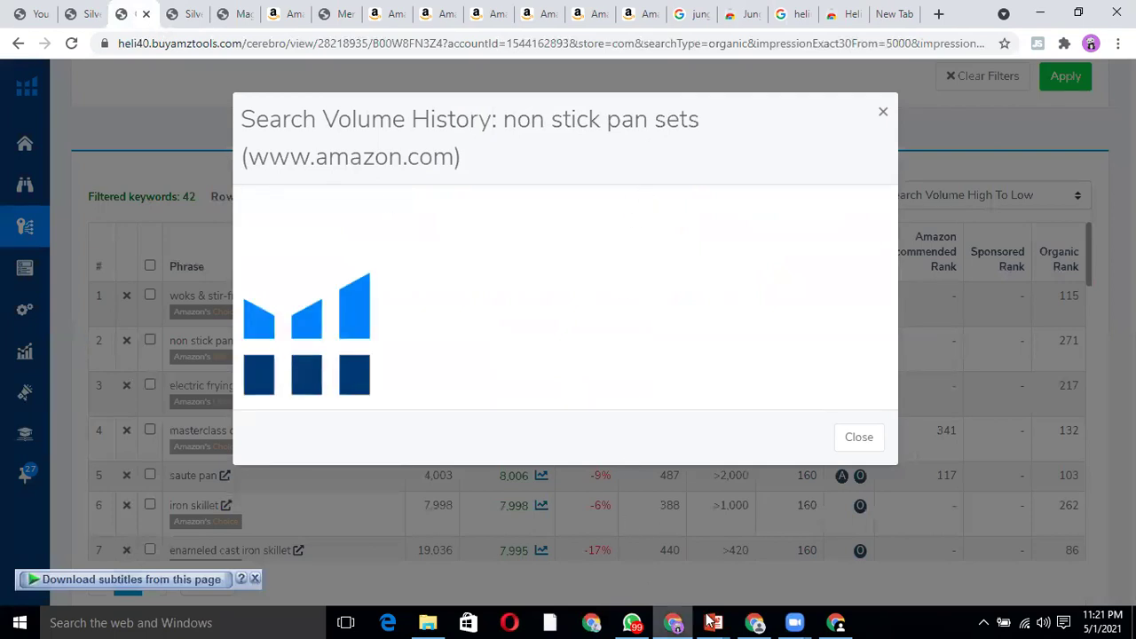
- Close the "non stick pan sets" search volume history and review the filtered Cerebro keywords and summaries
{"action": "left_click", "coordinate": [233, 13]}
{"action": "left_click", "coordinate": [275, 8]}
{"action": "key", "text": "ctrl+shift+Tab"}
{"action": "key", "text": "ctrl+shift+Tab"}
{"action": "key", "text": "ctrl+shift+Tab"}
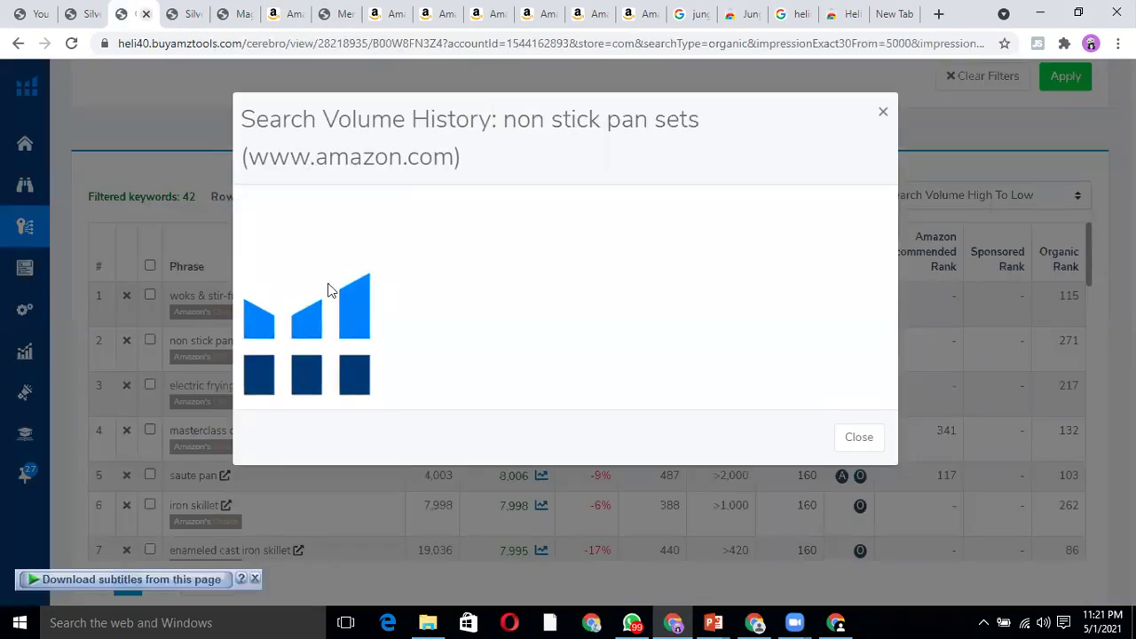
{"action": "left_click", "coordinate": [883, 112]}
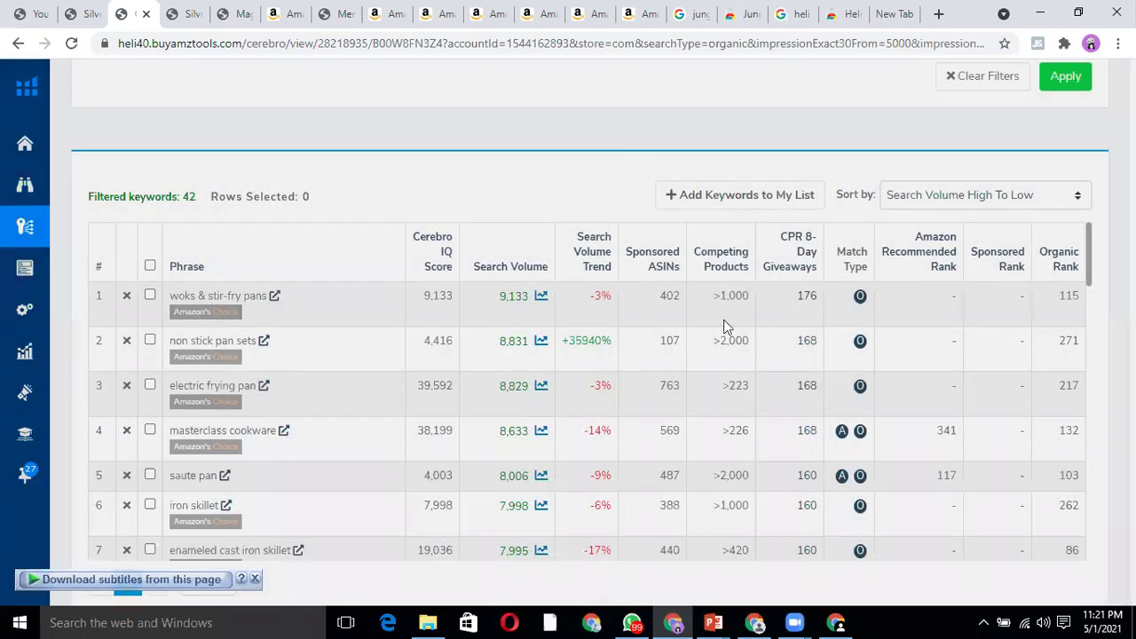
{"action": "scroll", "coordinate": [397, 430], "scroll_direction": "down", "scroll_amount": 1}
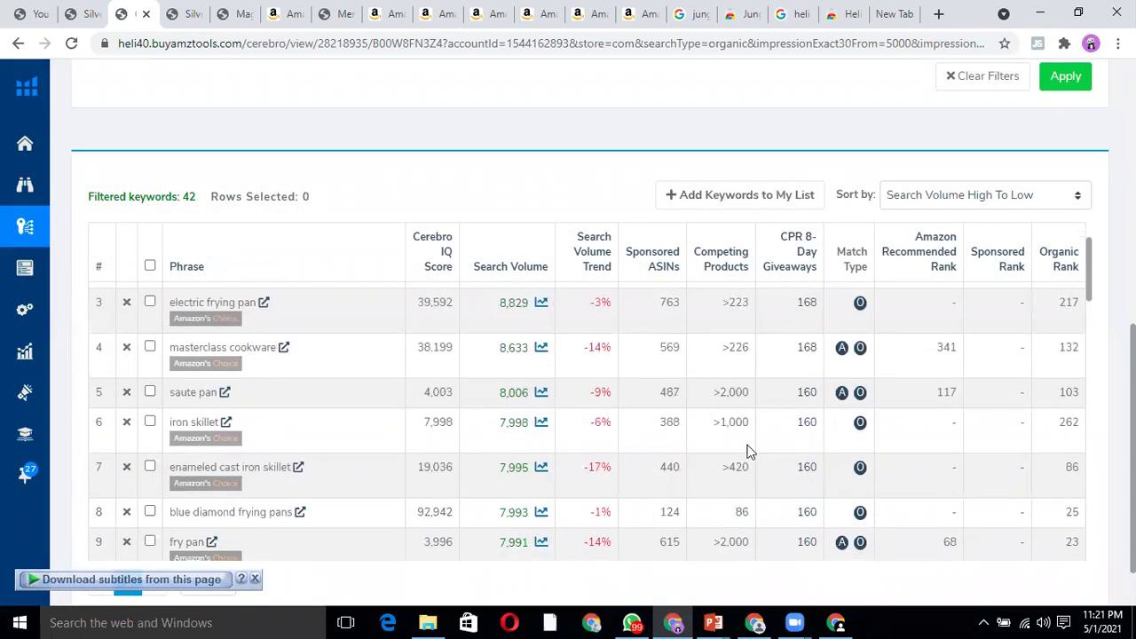
{"action": "scroll", "coordinate": [395, 450], "scroll_direction": "up", "scroll_amount": 2}
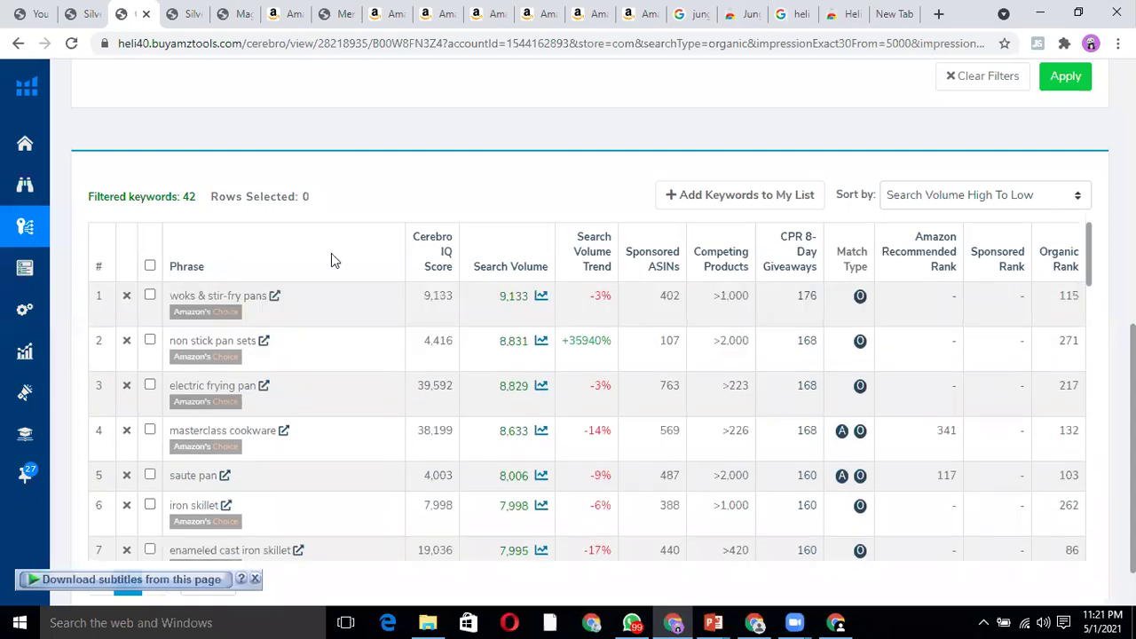
{"action": "scroll", "coordinate": [331, 255], "scroll_direction": "up", "scroll_amount": 4}
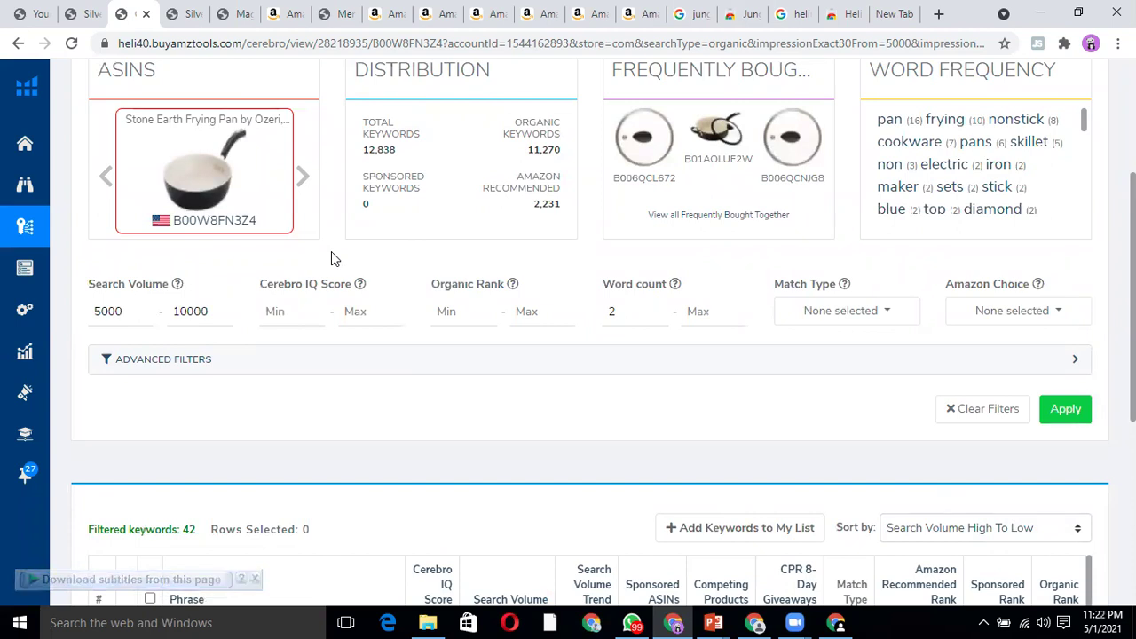
{"action": "scroll", "coordinate": [335, 248], "scroll_direction": "up", "scroll_amount": 3}
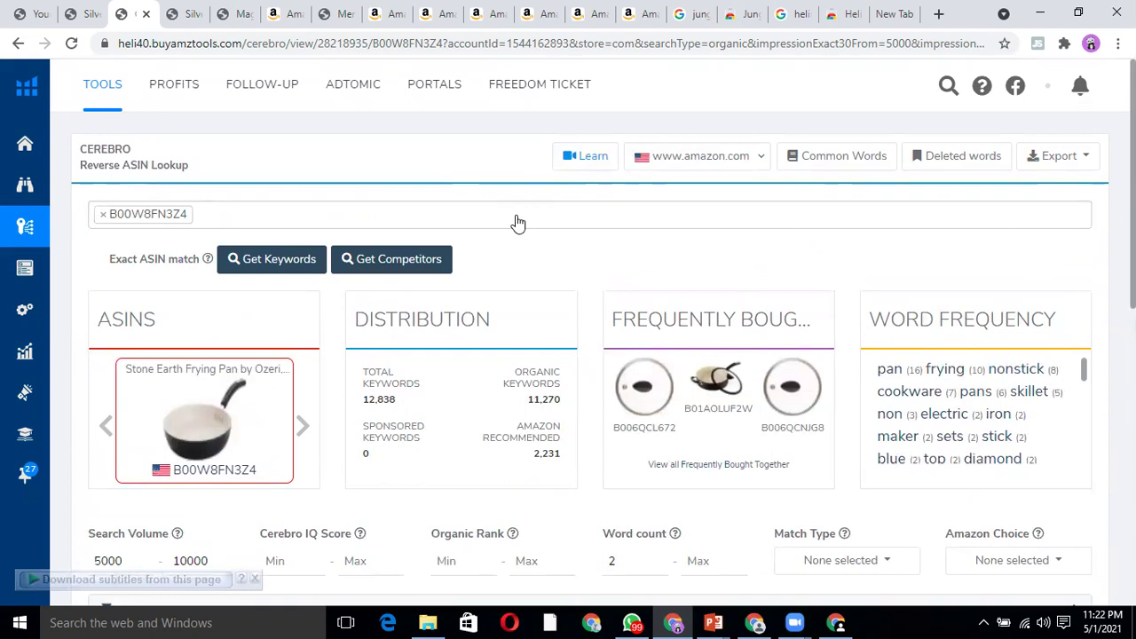
- Switch to the product hunting presentation in PowerPoint and show slide 2 with the Product Hunting Techniques
{"action": "left_click", "coordinate": [720, 621]}
{"action": "left_click", "coordinate": [573, 542]}
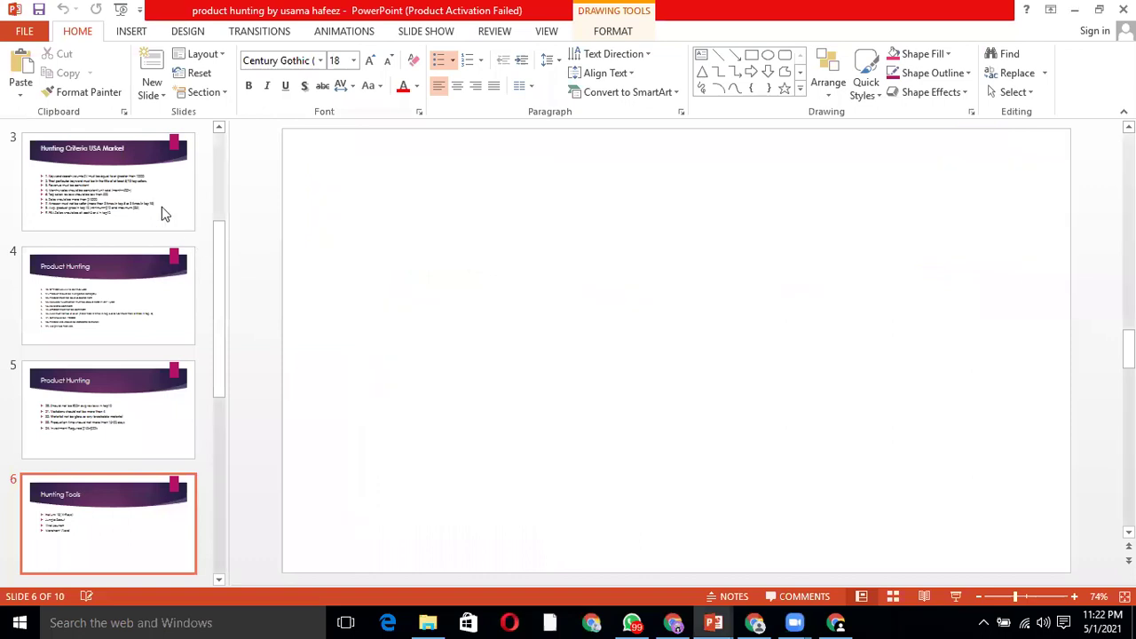
{"action": "scroll", "coordinate": [142, 199], "scroll_direction": "up", "scroll_amount": 3}
{"action": "left_click", "coordinate": [111, 297]}
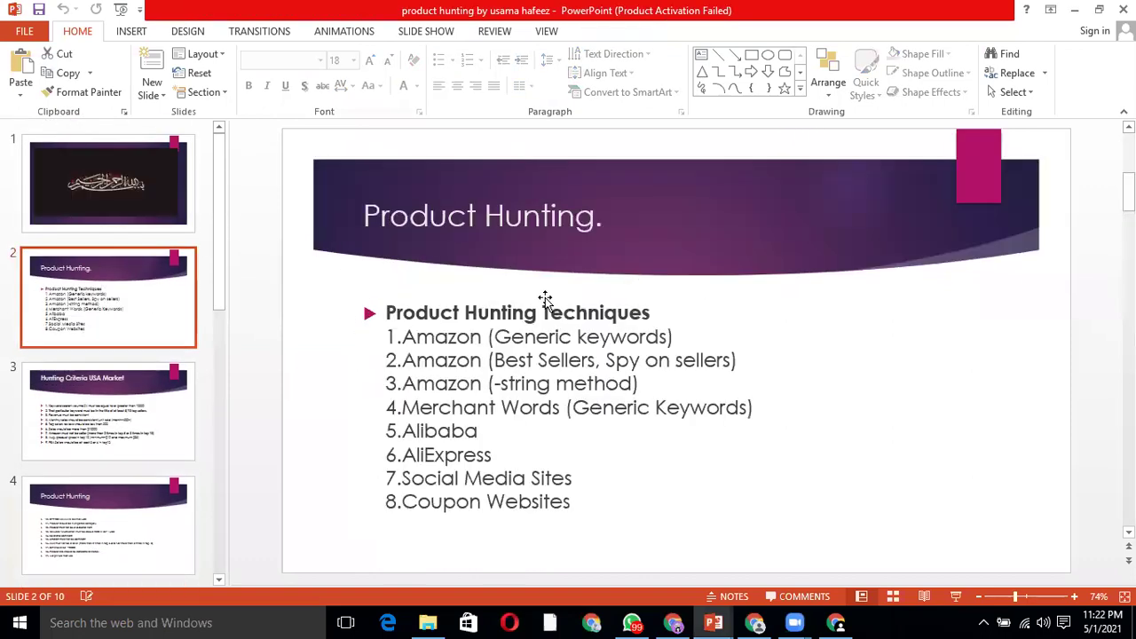
{"action": "scroll", "coordinate": [382, 333], "scroll_direction": "up", "scroll_amount": 1}
{"action": "scroll", "coordinate": [411, 355], "scroll_direction": "down", "scroll_amount": 1}
- Switch back to Chrome and show Amazon's search suggestions for "frying" on the T-fal Specialty 3 PC page
{"action": "left_click", "coordinate": [672, 622]}
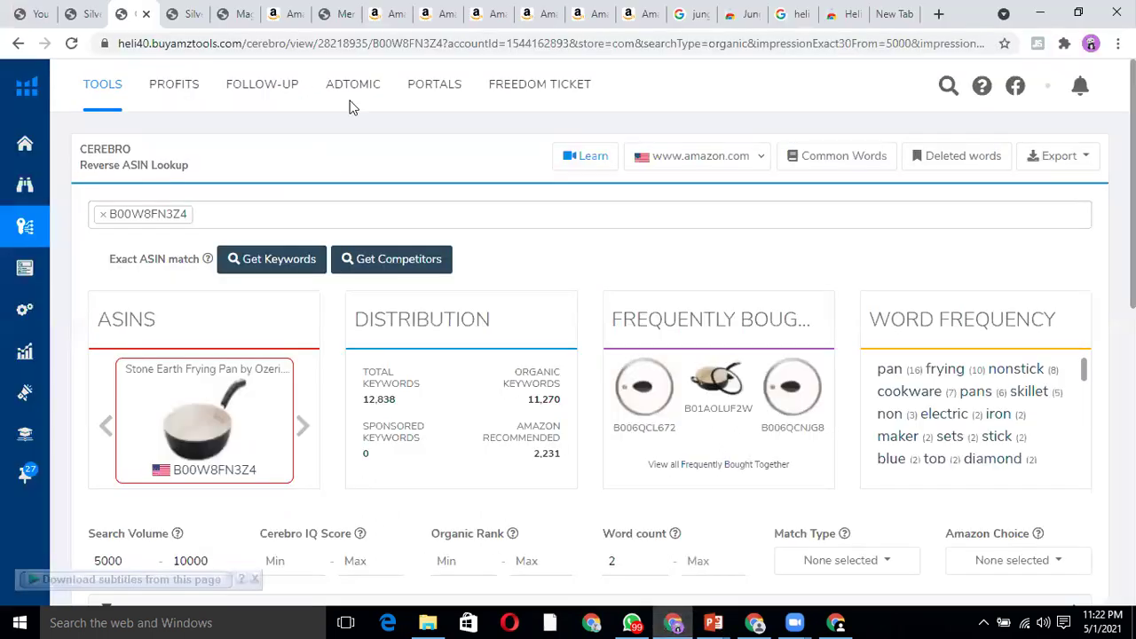
{"action": "left_click", "coordinate": [429, 14]}
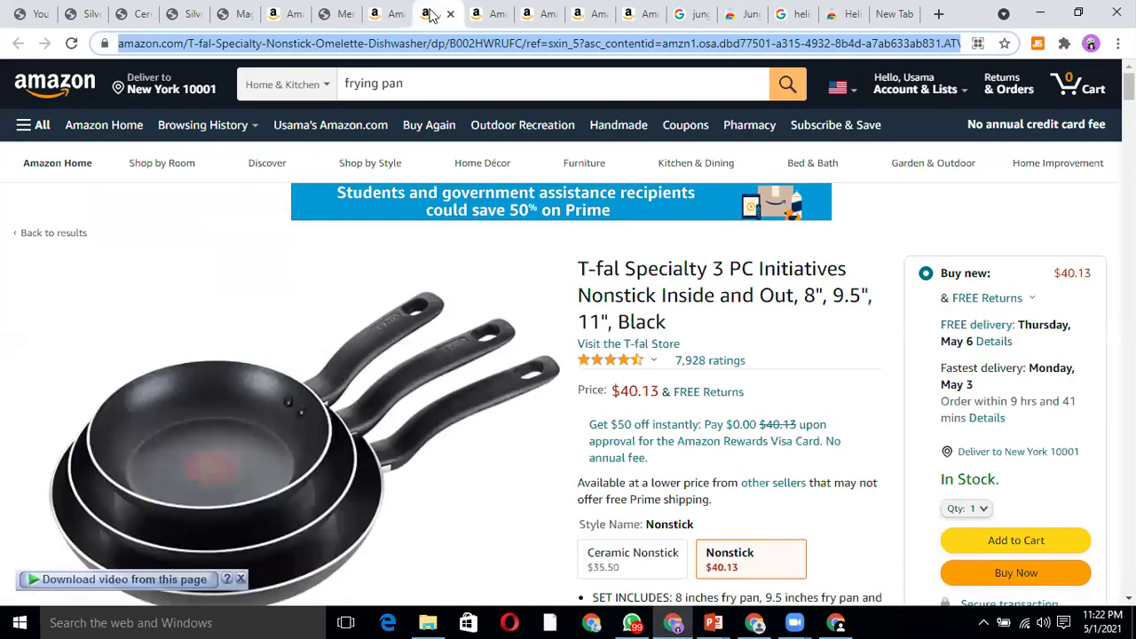
{"action": "left_click", "coordinate": [430, 83]}
{"action": "key", "text": "ctrl+a"}
{"action": "key", "text": "BackSpace"}
{"action": "type", "text": "frying"}
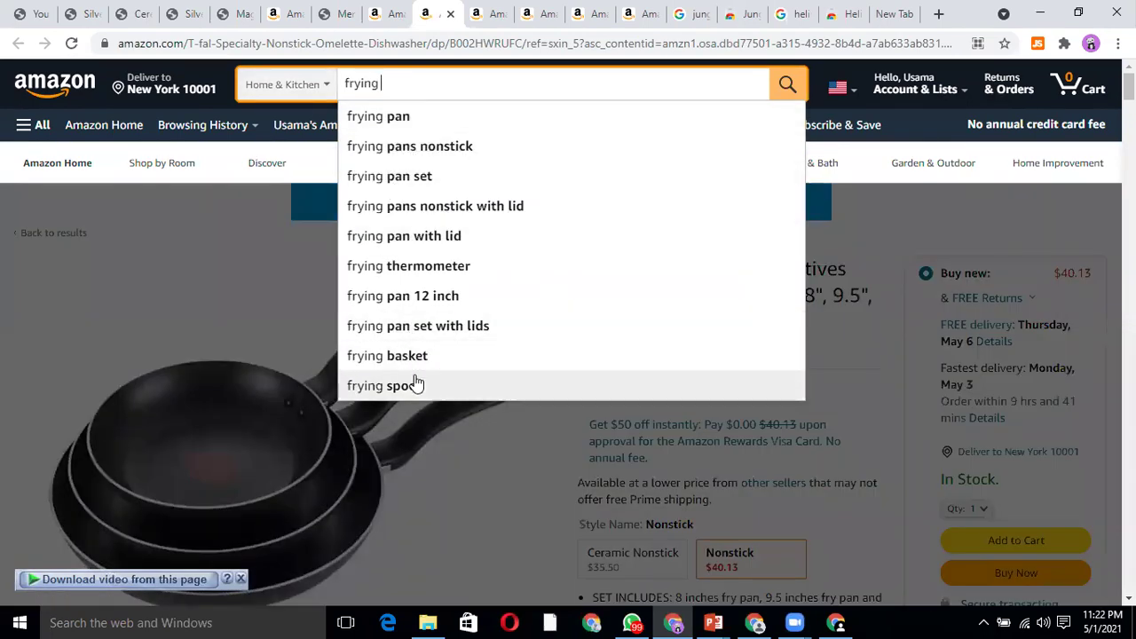
- Replace the Amazon search term with "pillow" to show its search suggestions
{"action": "key", "text": "BackSpace"}
{"action": "key", "text": "BackSpace"}
{"action": "key", "text": "BackSpace"}
{"action": "key", "text": "BackSpace"}
{"action": "key", "text": "BackSpace"}
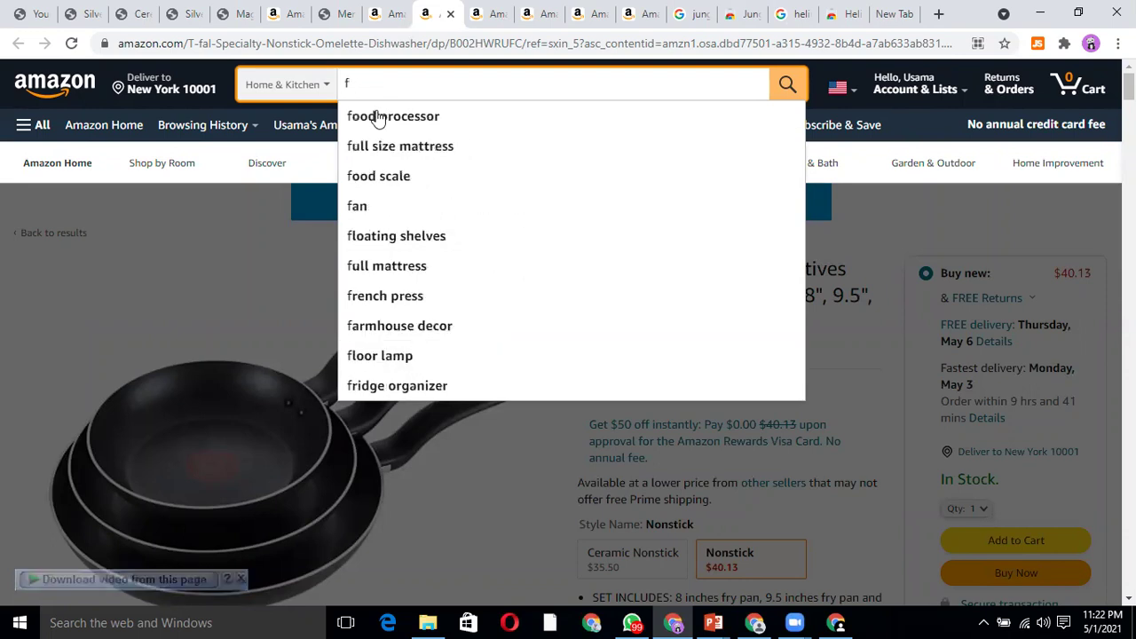
{"action": "key", "text": "BackSpace"}
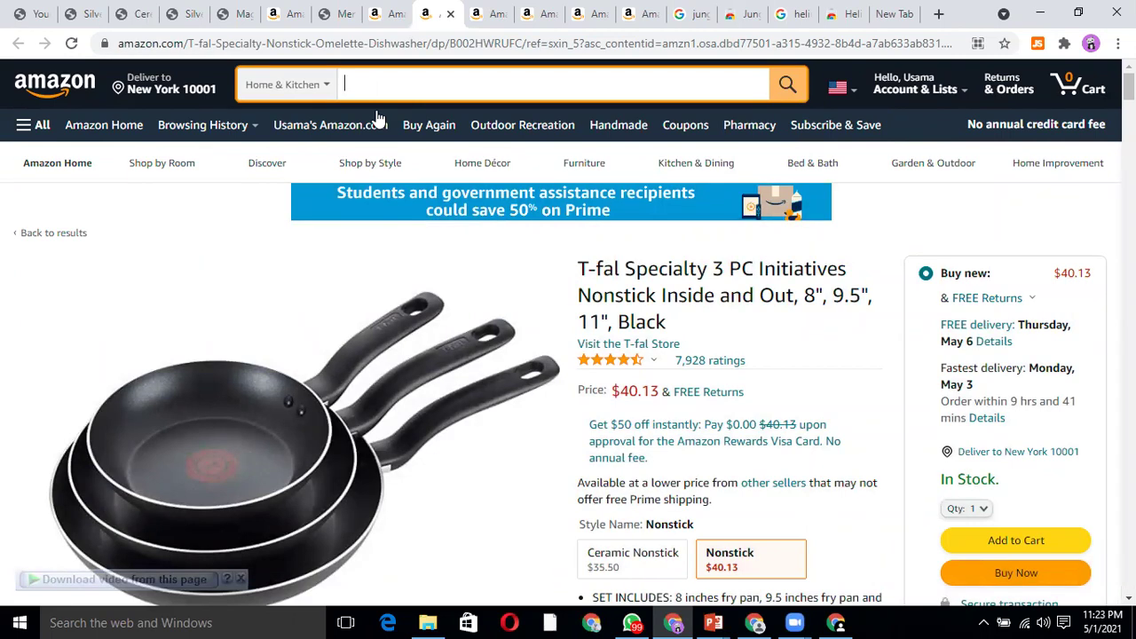
{"action": "type", "text": "pillow"}
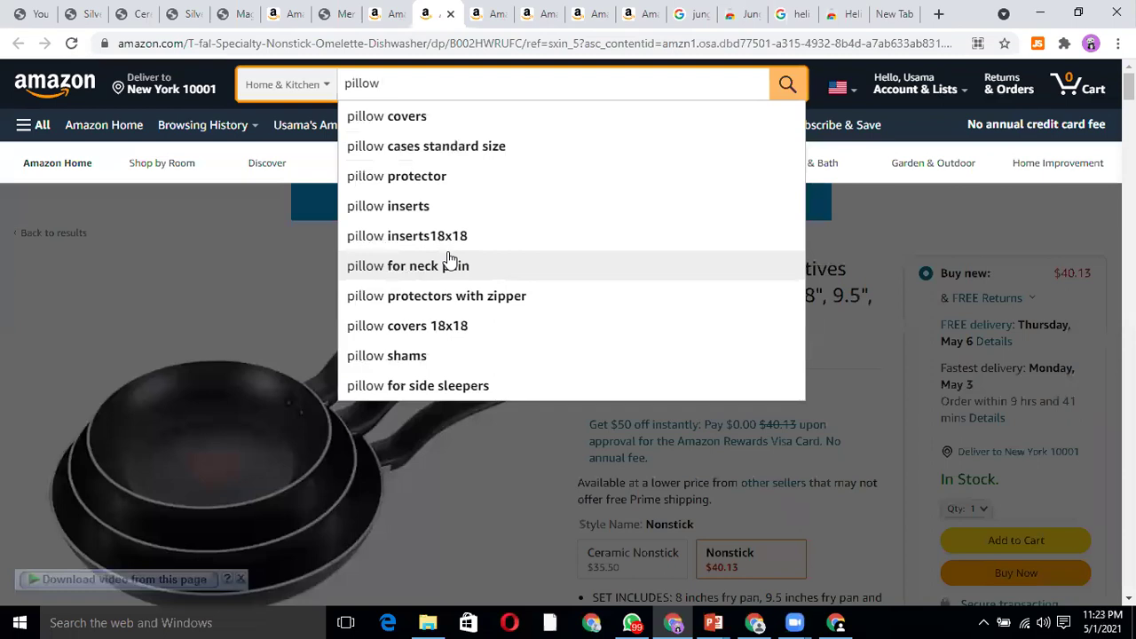
- Search Google for "amazon suggestion expander" in a new tab
{"action": "left_click", "coordinate": [939, 14]}
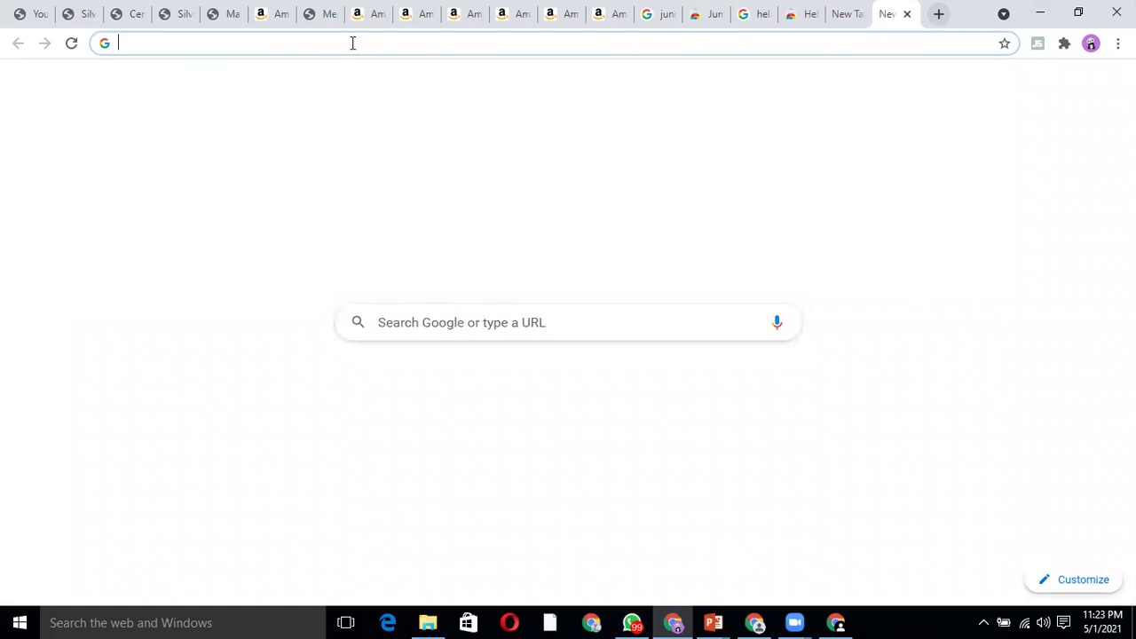
{"action": "type", "text": "amazon "}
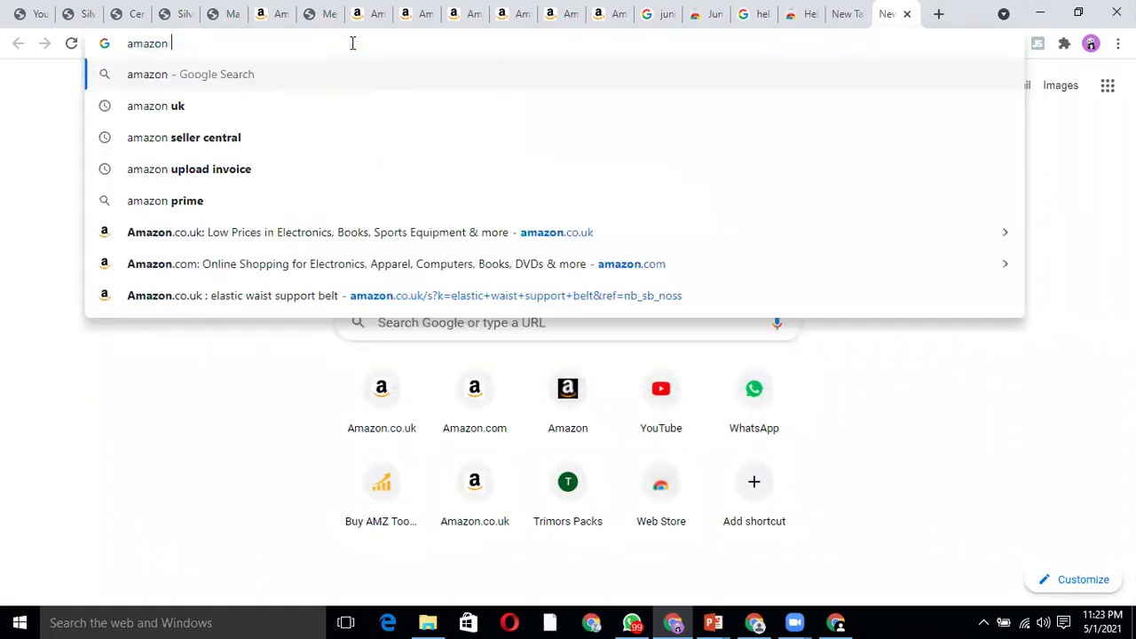
{"action": "type", "text": "suggest"}
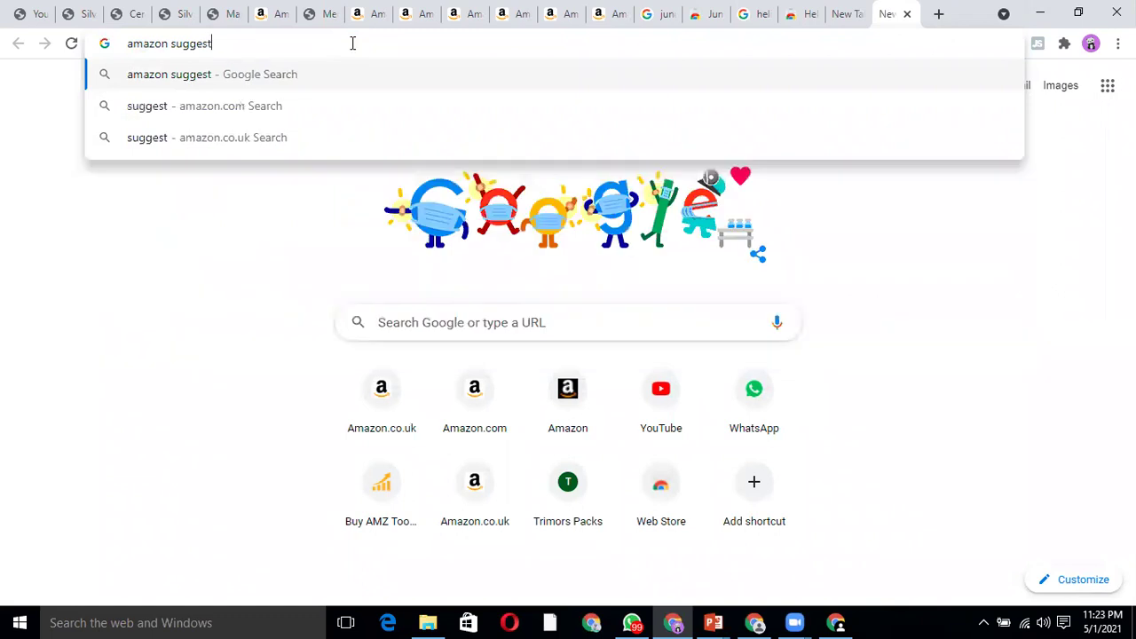
{"action": "type", "text": "ion e"}
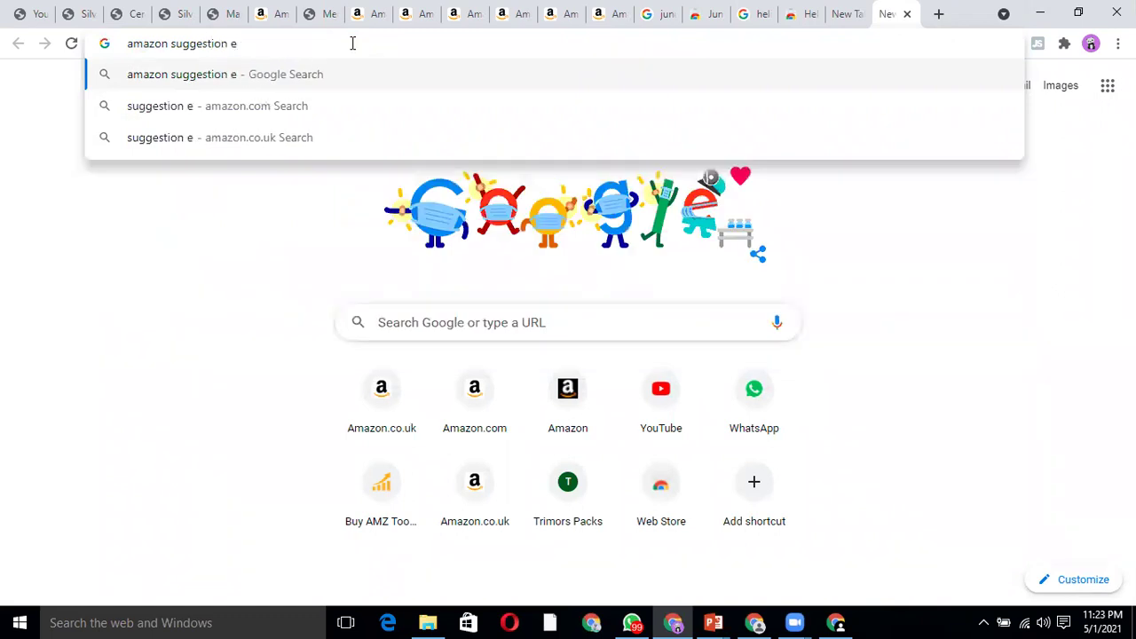
{"action": "type", "text": "xpander"}
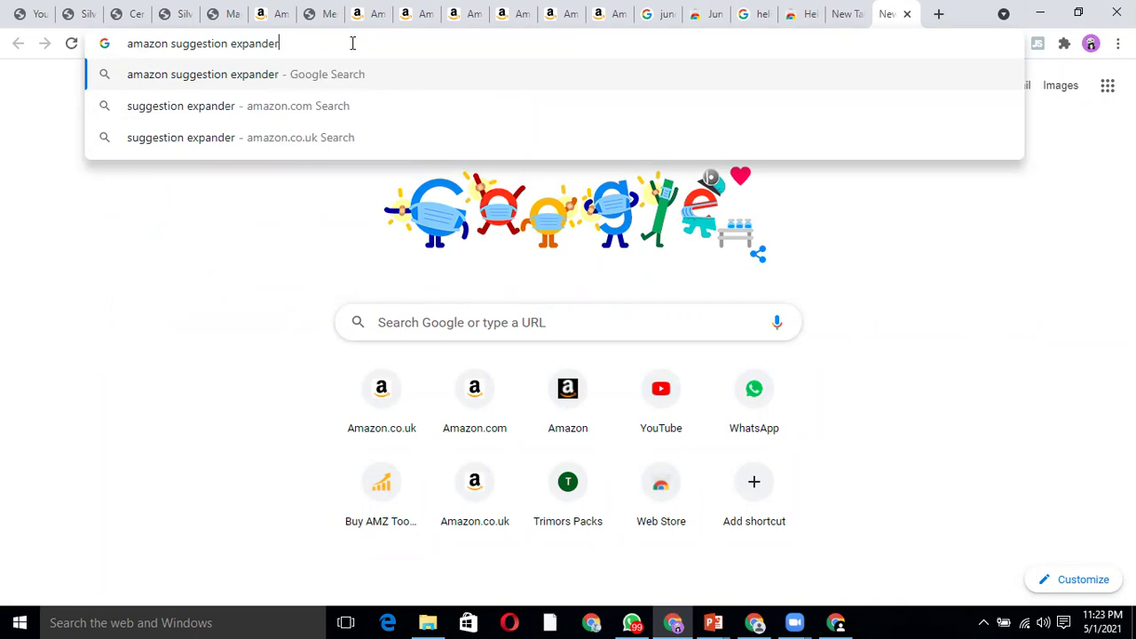
{"action": "key", "text": "Return"}
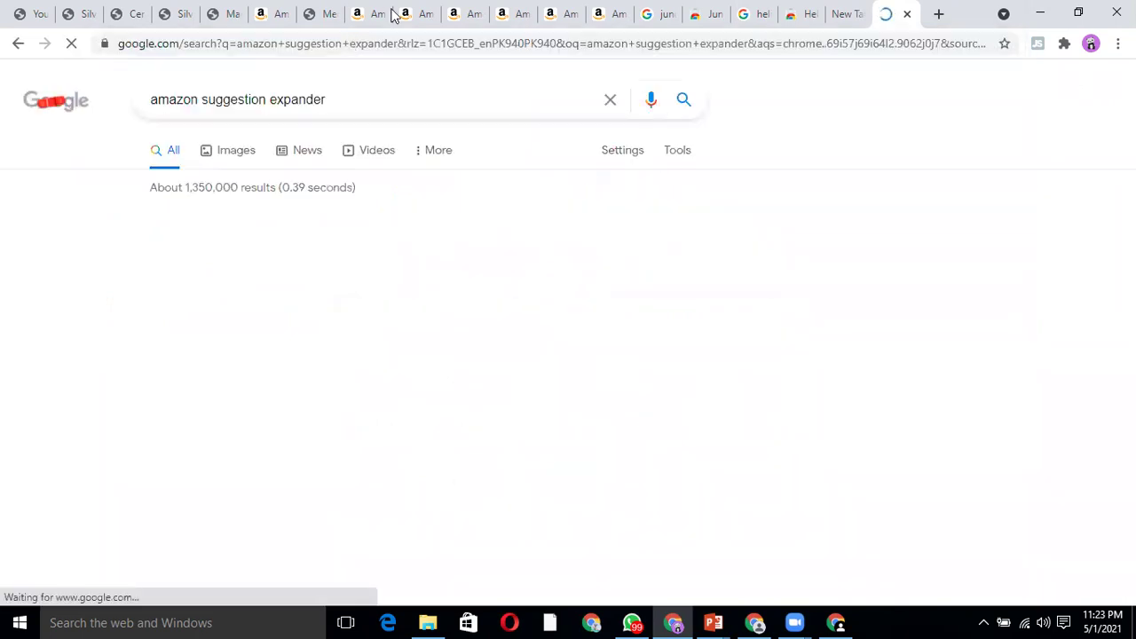
- Open the AMZ Suggestion Expander result in a new tab and install the extension from the Chrome Web Store
{"action": "right_click", "coordinate": [293, 251]}
{"action": "left_click", "coordinate": [300, 258]}
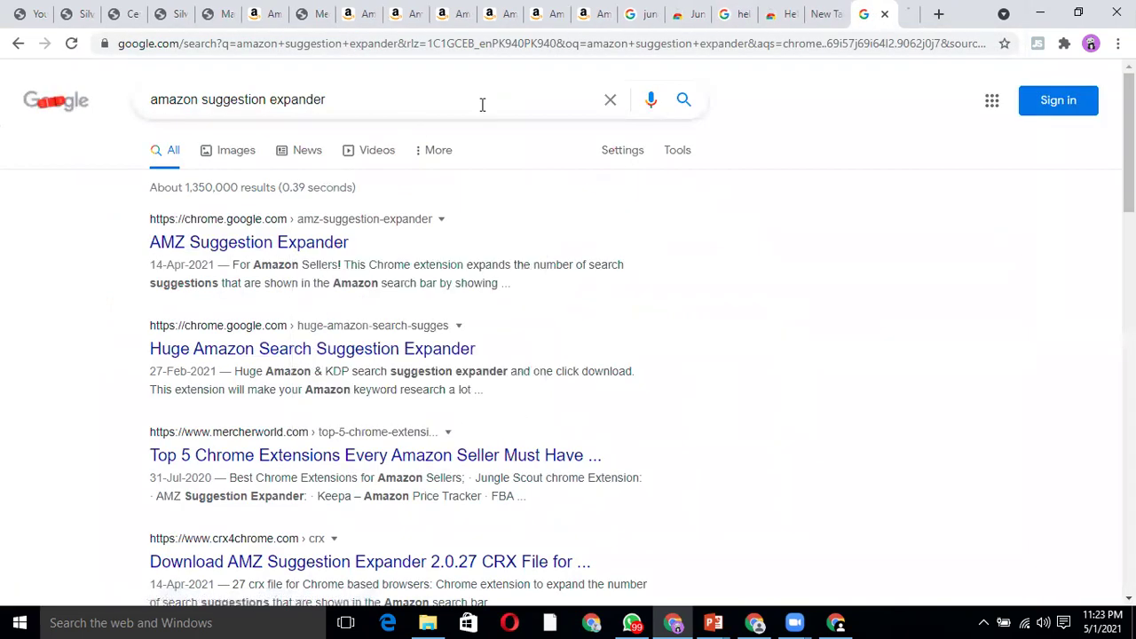
{"action": "left_click", "coordinate": [898, 12]}
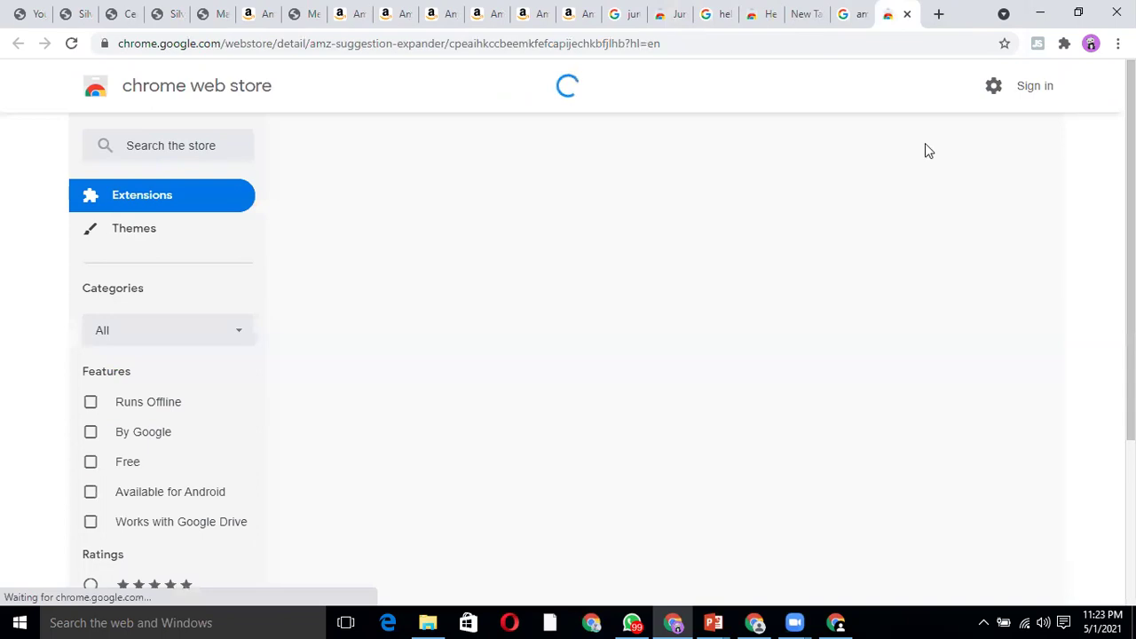
{"action": "left_click", "coordinate": [913, 205]}
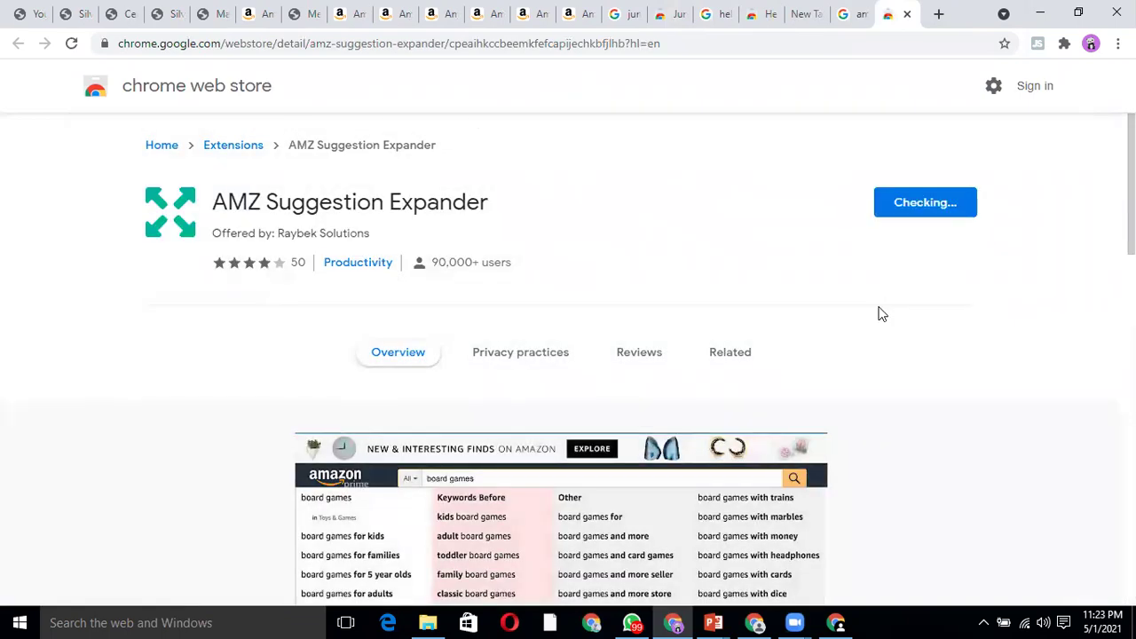
{"action": "left_click", "coordinate": [608, 186]}
{"action": "scroll", "coordinate": [618, 200], "scroll_direction": "down", "scroll_amount": 3}
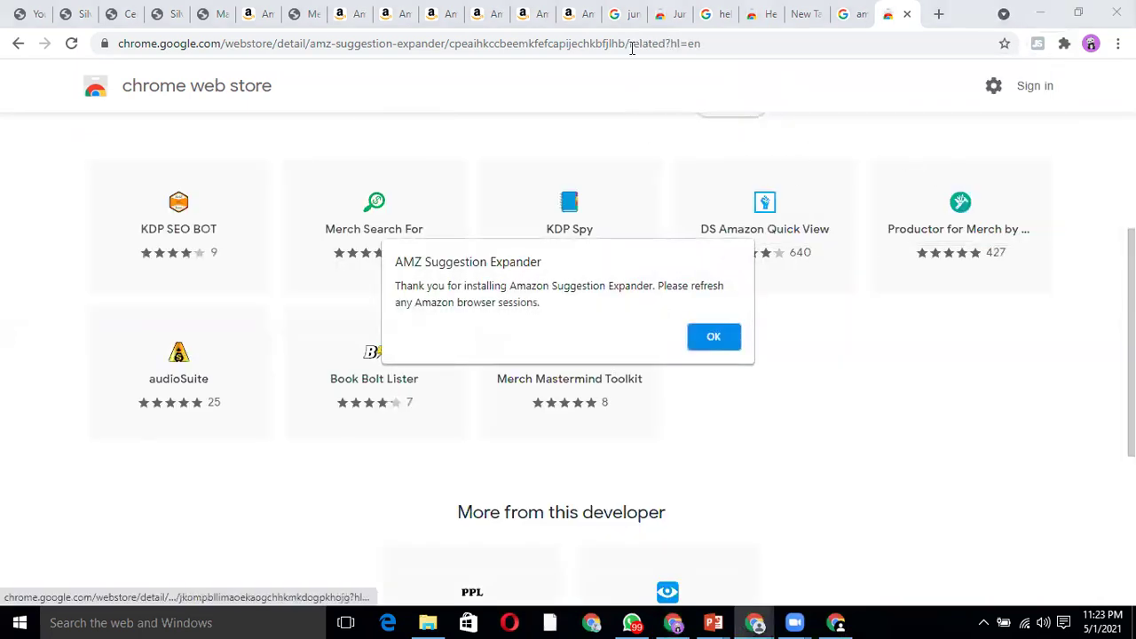
{"action": "left_click", "coordinate": [709, 334]}
- On the Amazon Basics 8-Piece cookware page, replace the search term with "car charger" to show its search suggestions
{"action": "left_click", "coordinate": [544, 20]}
{"action": "scroll", "coordinate": [533, 121], "scroll_direction": "up", "scroll_amount": 15}
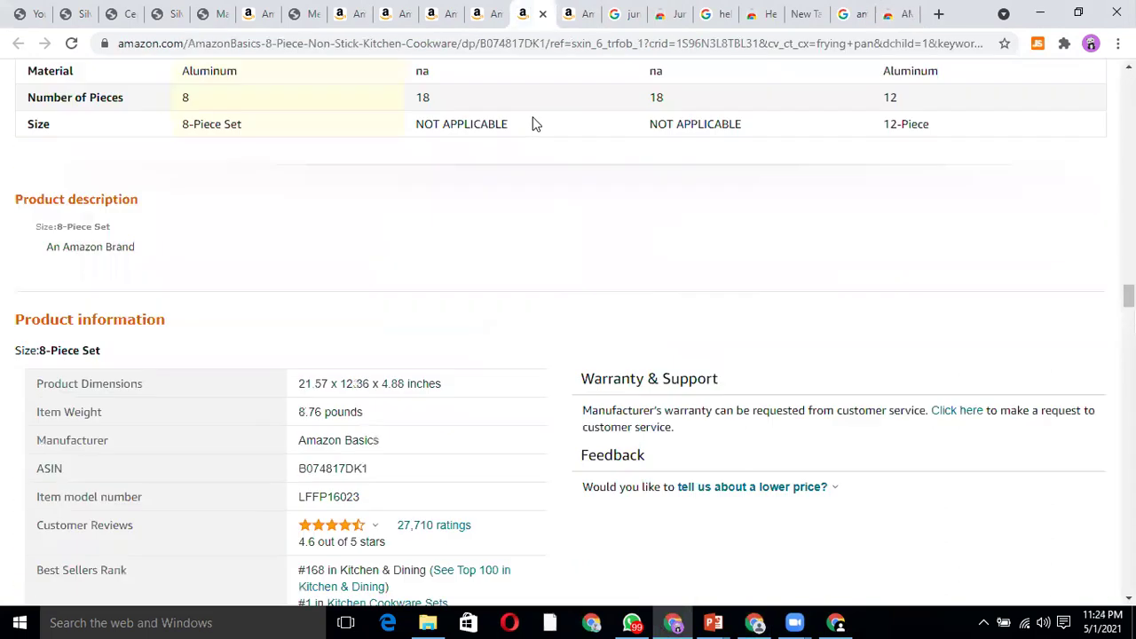
{"action": "scroll", "coordinate": [489, 132], "scroll_direction": "up", "scroll_amount": 10}
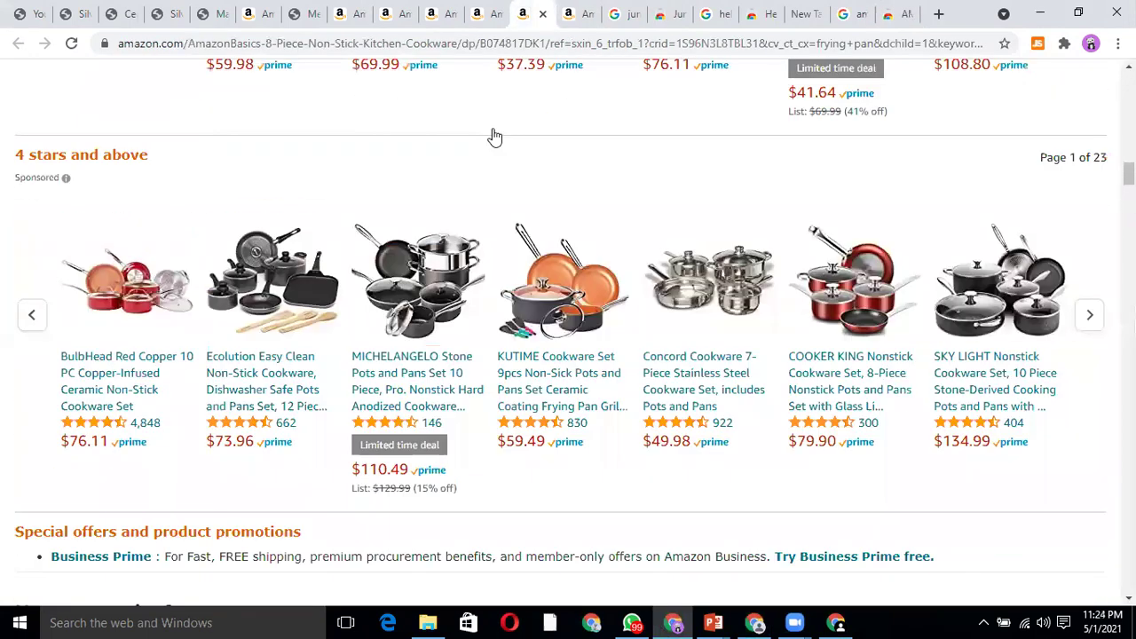
{"action": "scroll", "coordinate": [492, 134], "scroll_direction": "up", "scroll_amount": 10}
{"action": "triple_click", "coordinate": [337, 84]}
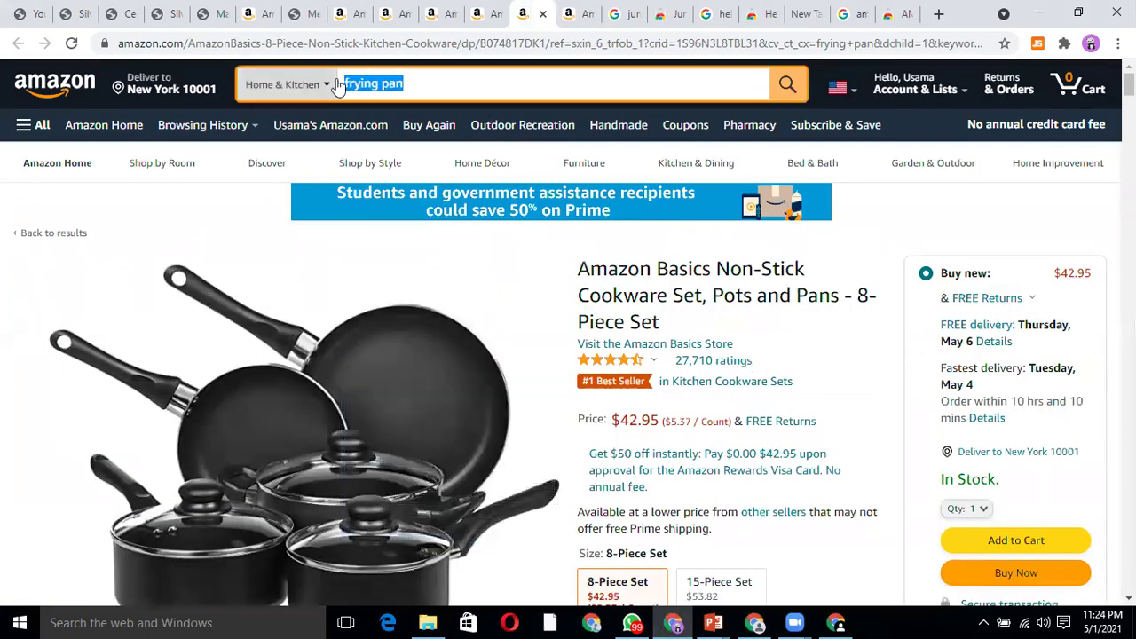
{"action": "key", "text": "BackSpace"}
{"action": "type", "text": "car charger"}
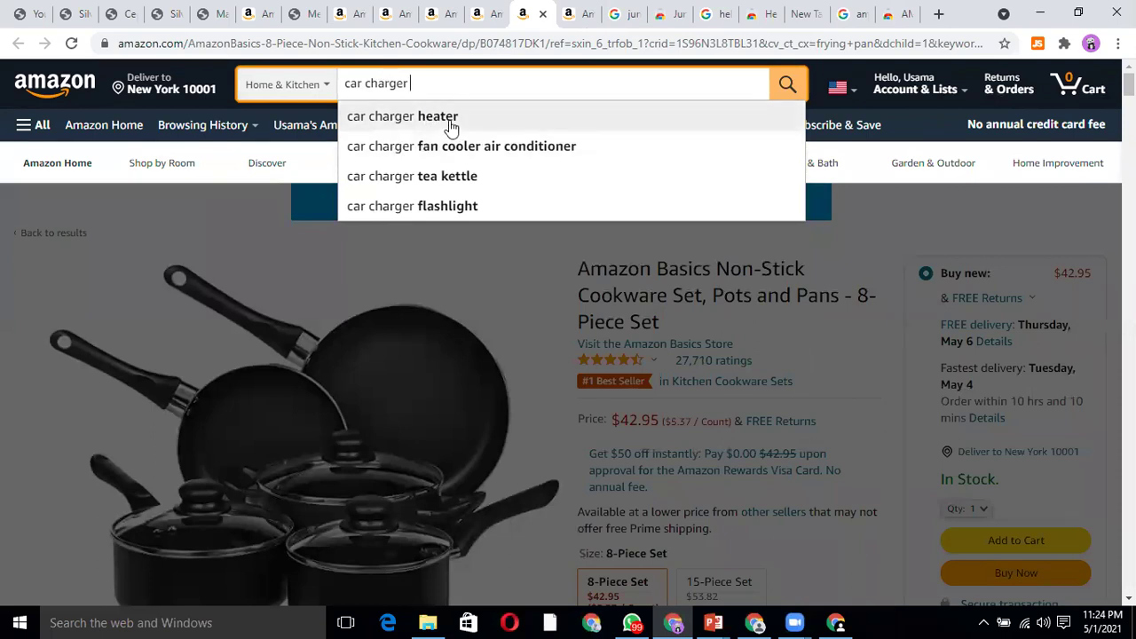
{"action": "left_click", "coordinate": [470, 89]}
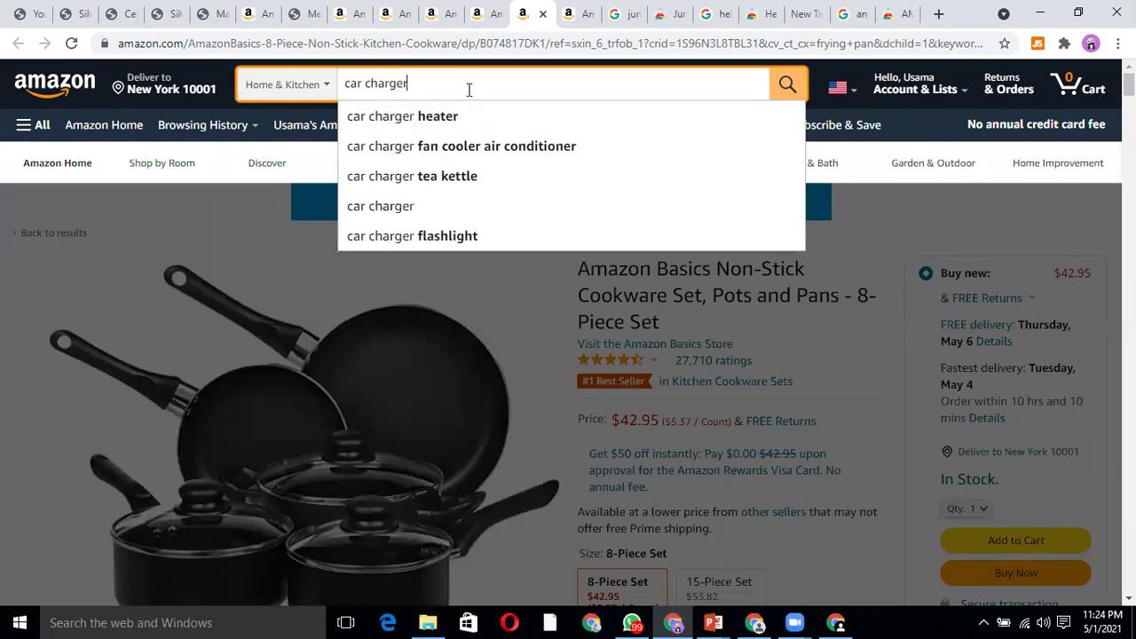
- Pin the AMZ Suggestion Expander extension in Chrome and show its context options
{"action": "left_click", "coordinate": [1064, 43]}
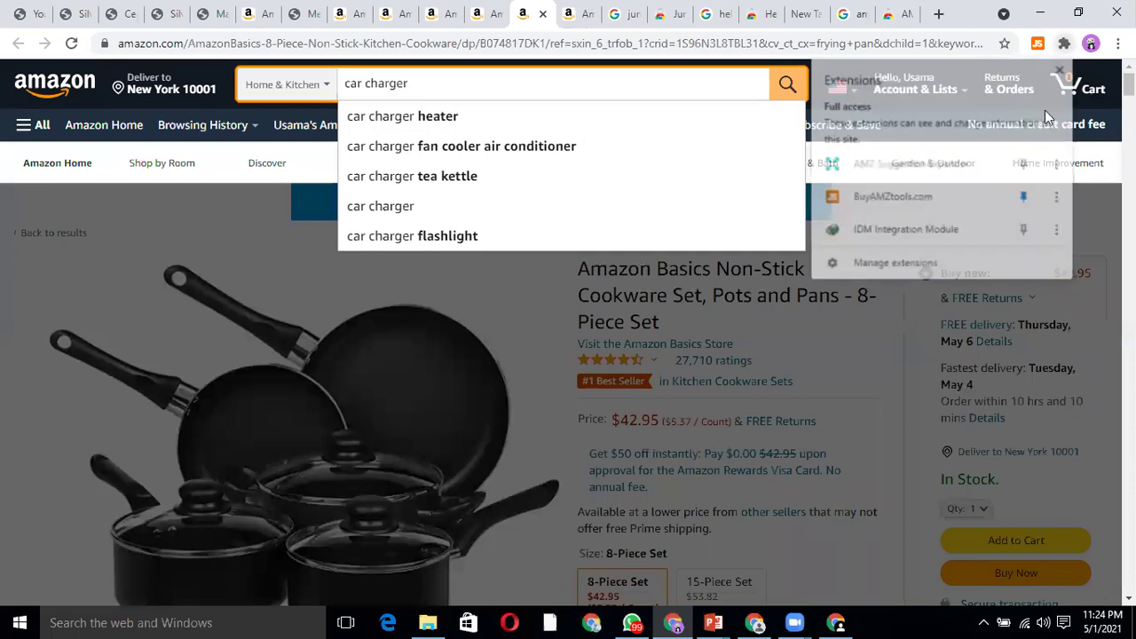
{"action": "left_click", "coordinate": [1024, 164]}
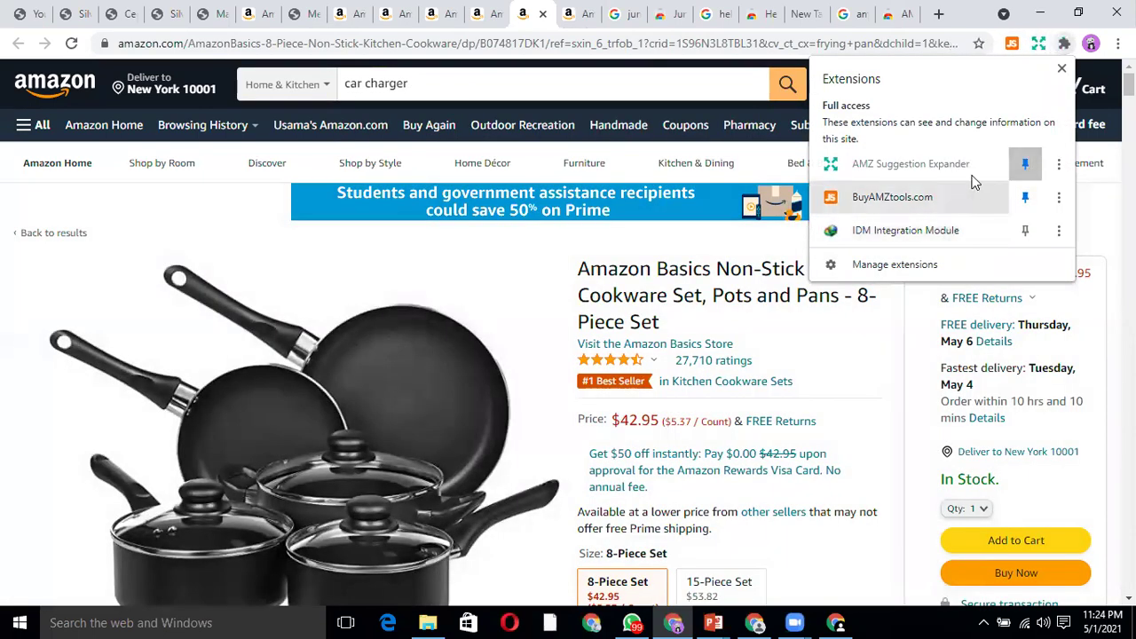
{"action": "right_click", "coordinate": [1037, 44]}
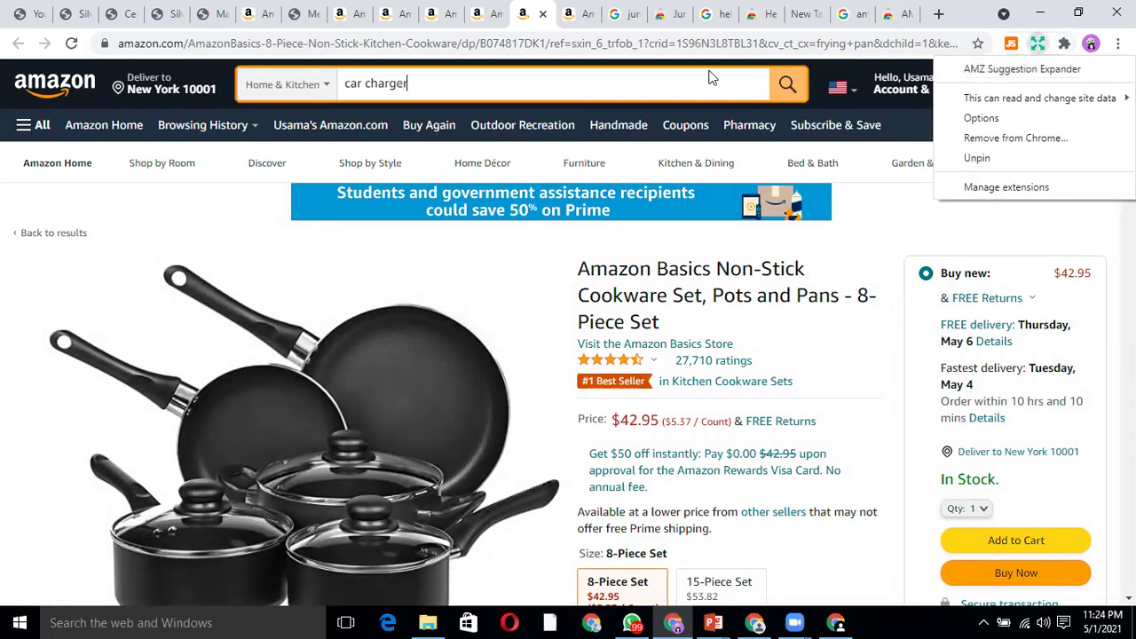
- Re-enter "charger" after "car" in the Amazon search to refresh the keyword suggestions
{"action": "left_click", "coordinate": [541, 84]}
{"action": "double_click", "coordinate": [533, 84]}
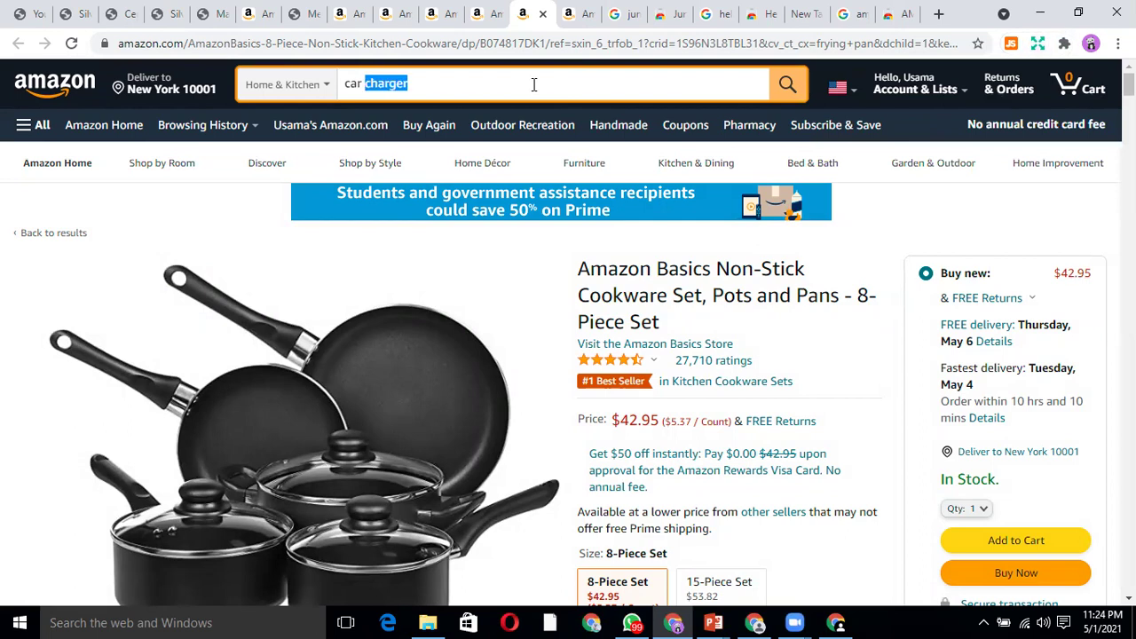
{"action": "key", "text": "BackSpace"}
{"action": "key", "text": "BackSpace"}
{"action": "type", "text": "char"}
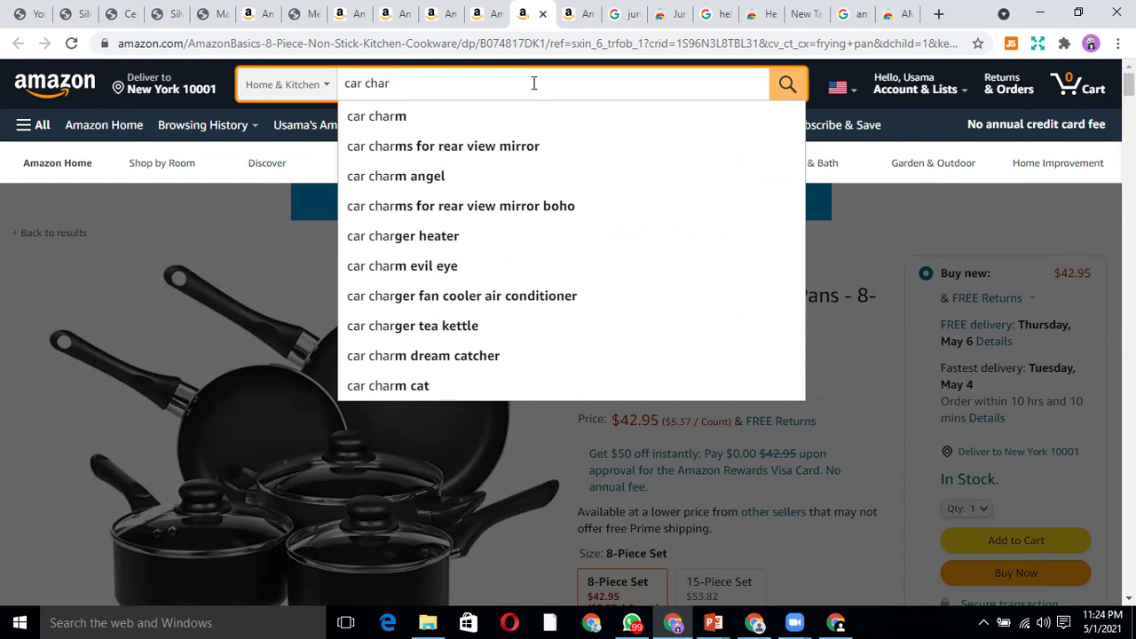
{"action": "type", "text": "ger"}
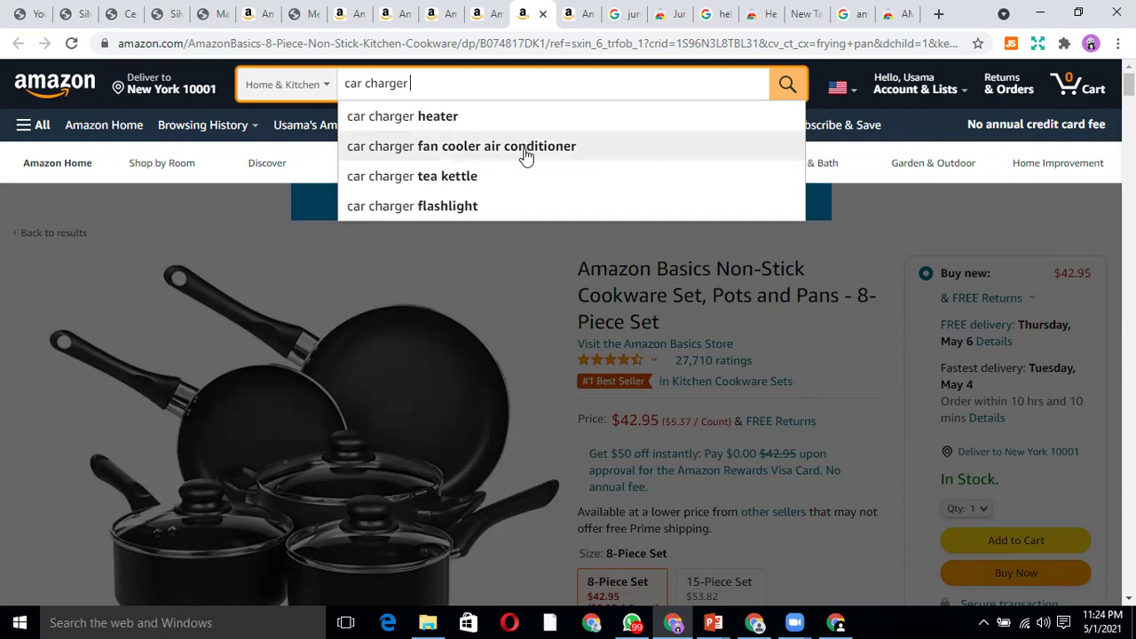
- Replace the Amazon search term with "mobile" to show its search suggestions
{"action": "key", "text": "BackSpace"}
{"action": "key", "text": "BackSpace"}
{"action": "key", "text": "BackSpace"}
{"action": "key", "text": "BackSpace"}
{"action": "key", "text": "BackSpace"}
{"action": "key", "text": "BackSpace"}
{"action": "key", "text": "BackSpace"}
{"action": "key", "text": "BackSpace"}
{"action": "key", "text": "BackSpace"}
{"action": "key", "text": "BackSpace"}
{"action": "key", "text": "BackSpace"}
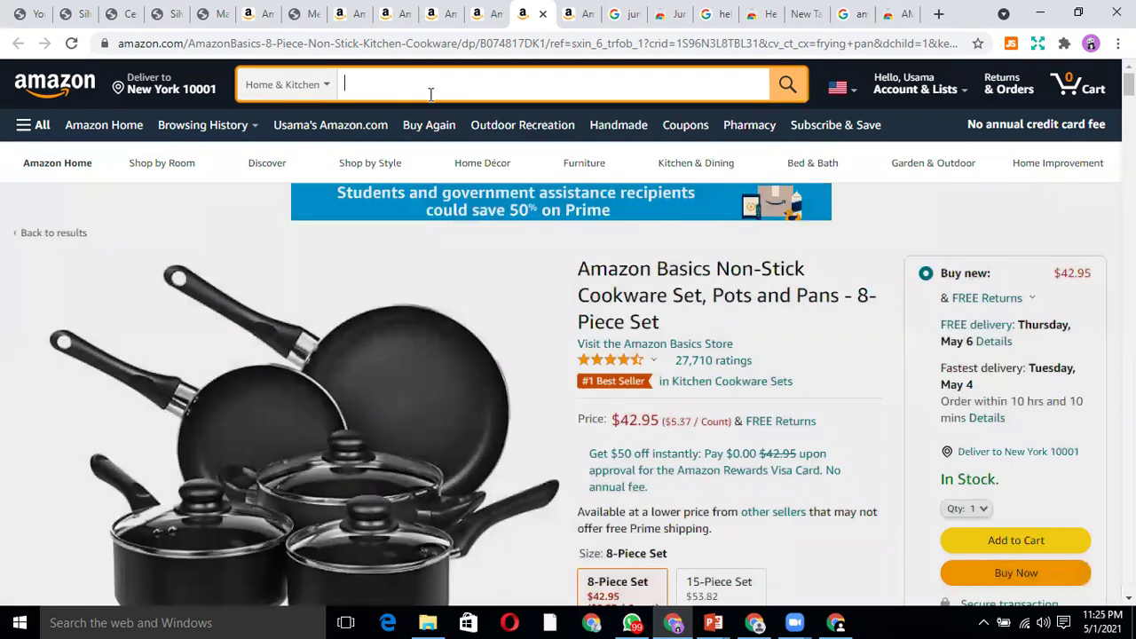
{"action": "type", "text": "mobile"}
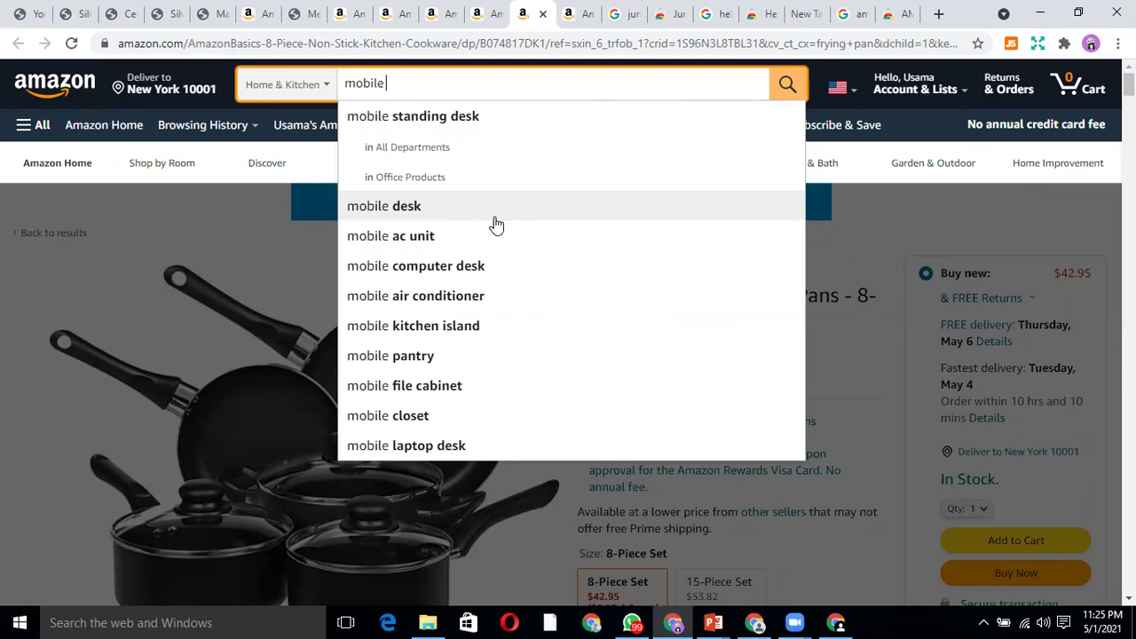
- Replace the Amazon search term with "jumper" to show its search suggestions
{"action": "key", "text": "BackSpace"}
{"action": "key", "text": "BackSpace"}
{"action": "key", "text": "BackSpace"}
{"action": "key", "text": "BackSpace"}
{"action": "key", "text": "BackSpace"}
{"action": "key", "text": "BackSpace"}
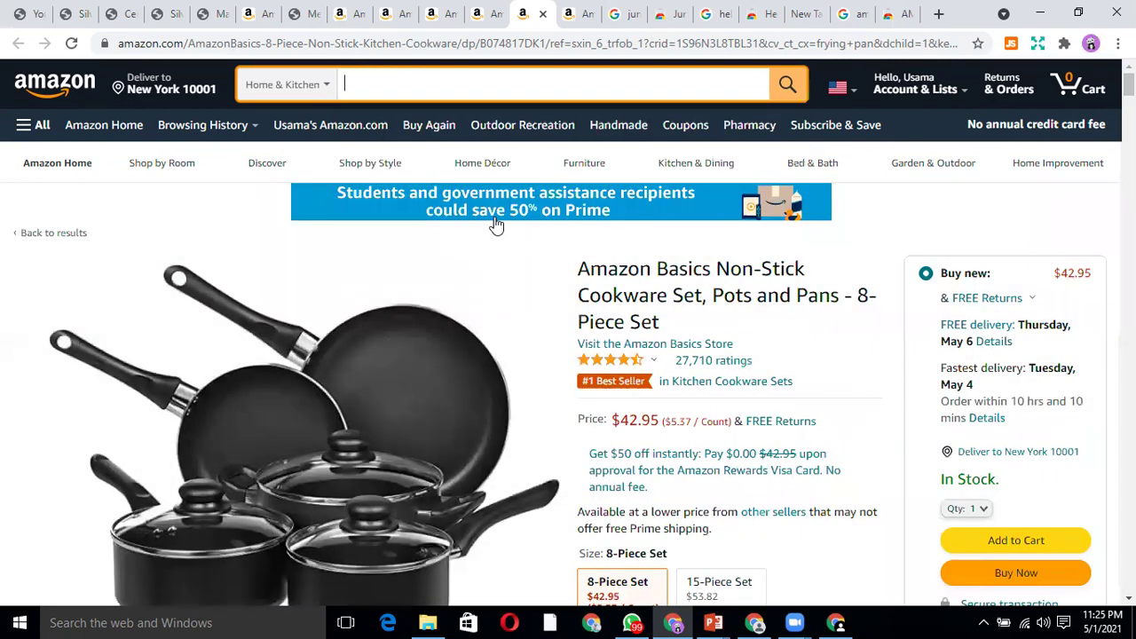
{"action": "type", "text": "jumper"}
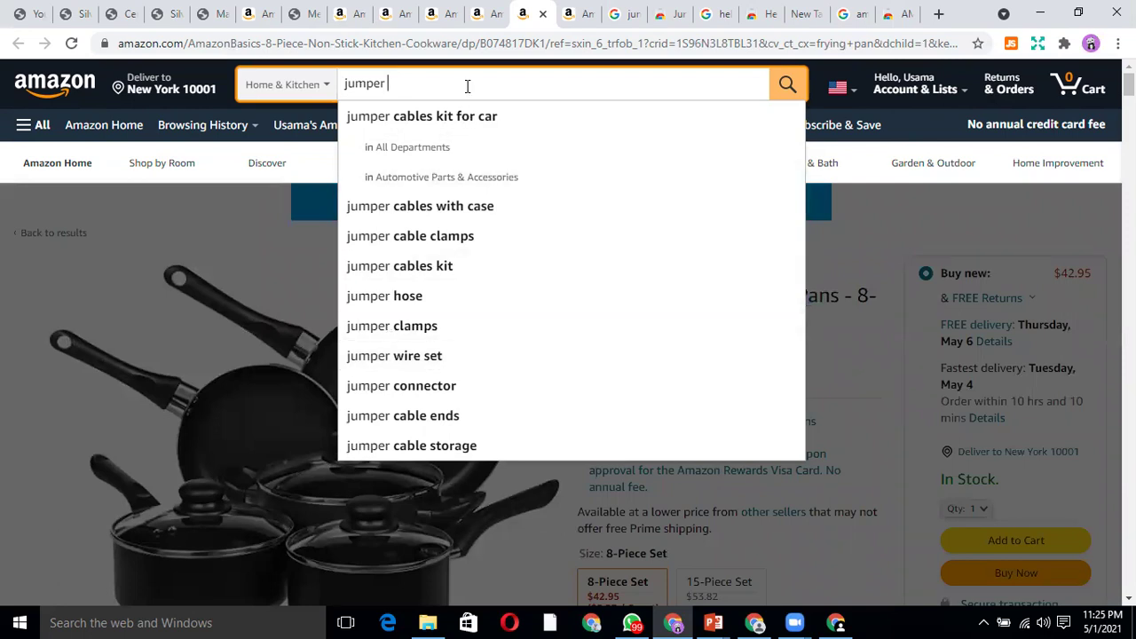
- Clear the Amazon search term and switch to the product hunting presentation in PowerPoint to view the Product Hunting Techniques slide
{"action": "key", "text": "BackSpace"}
{"action": "key", "text": "BackSpace"}
{"action": "key", "text": "BackSpace"}
{"action": "key", "text": "BackSpace"}
{"action": "key", "text": "BackSpace"}
{"action": "key", "text": "BackSpace"}
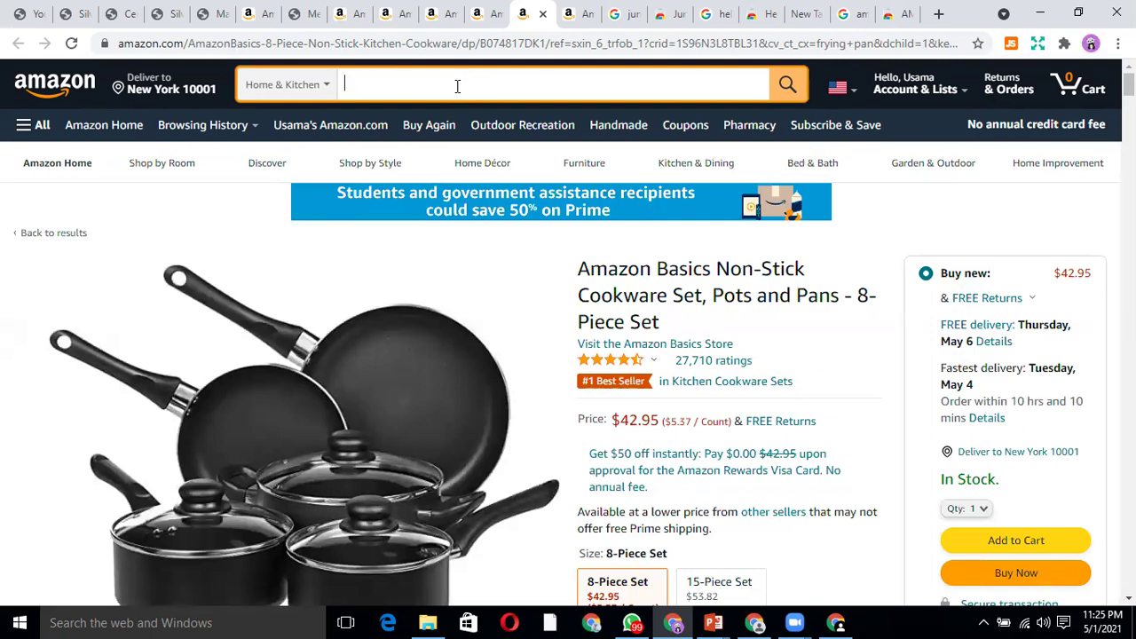
{"action": "left_click", "coordinate": [715, 622]}
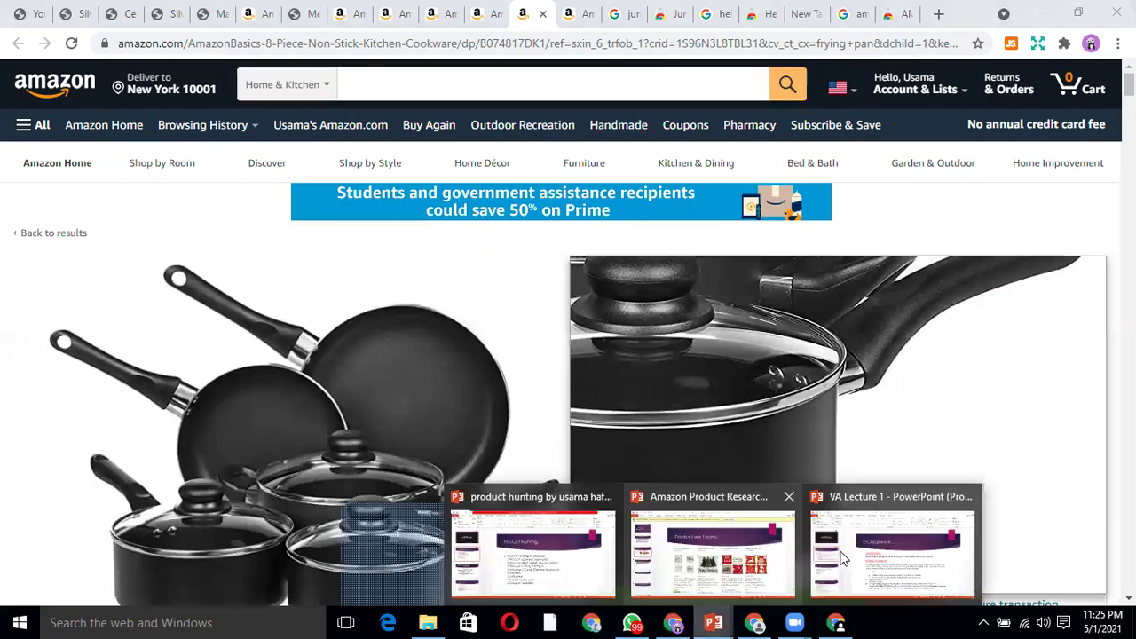
{"action": "left_click", "coordinate": [843, 558]}
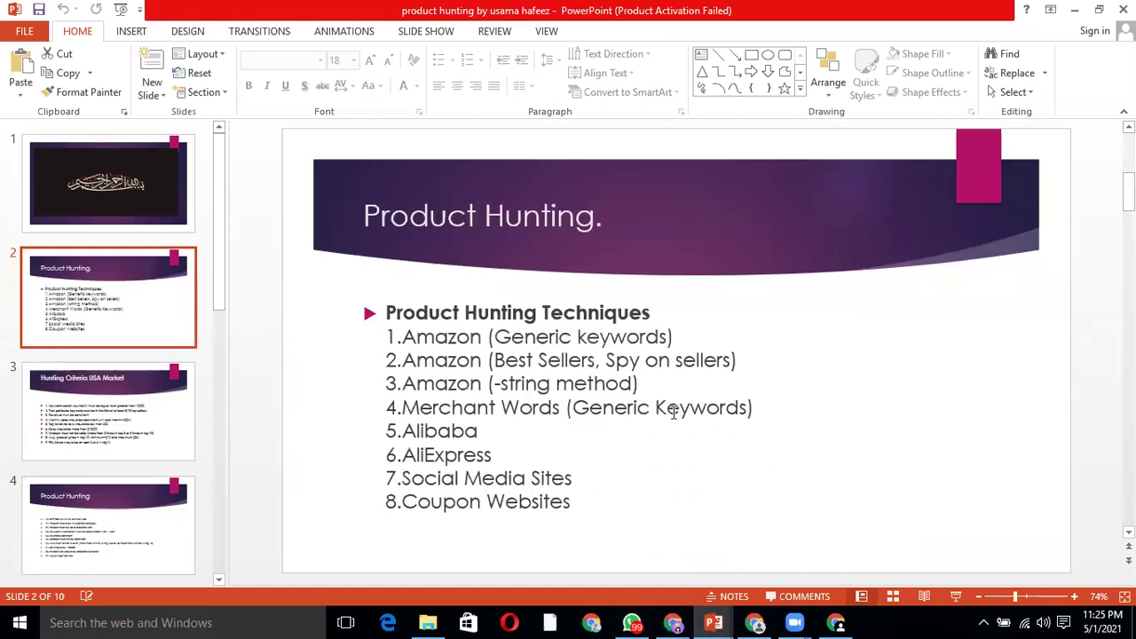
- Switch back to Chrome and view the "frying pan" search results on Amazon.co.uk and Amazon.com
{"action": "left_click", "coordinate": [674, 622]}
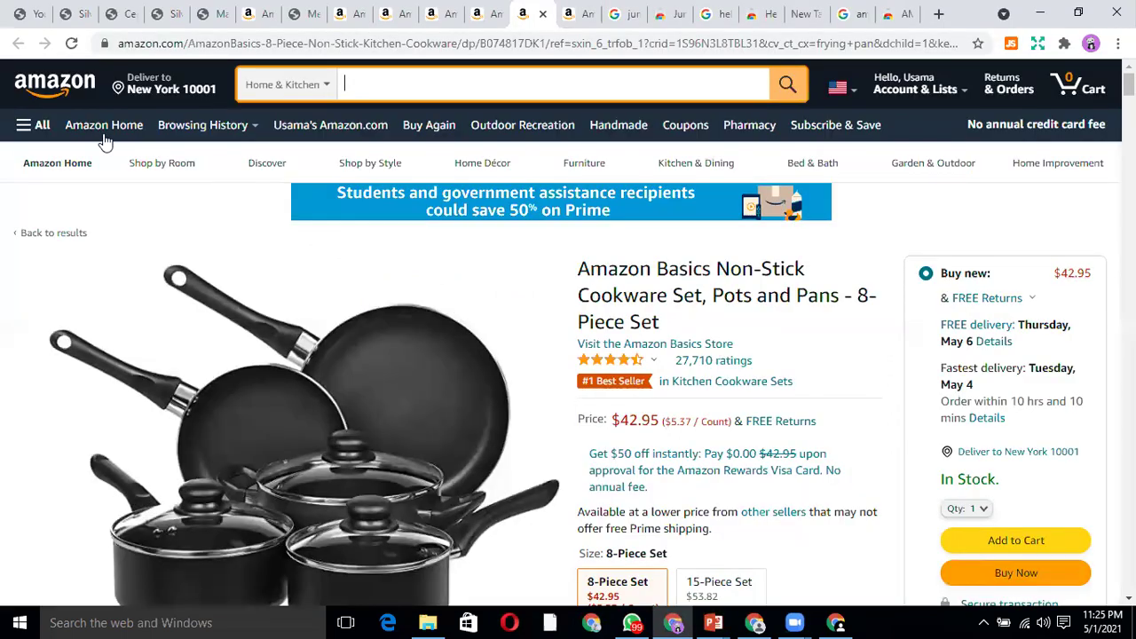
{"action": "left_click", "coordinate": [256, 14]}
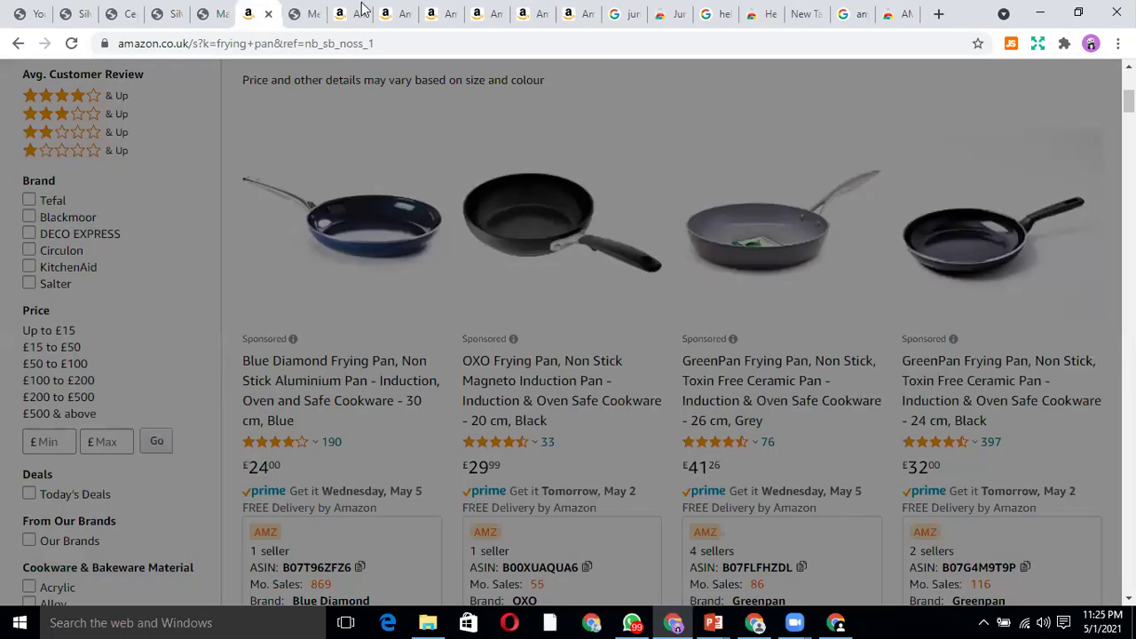
{"action": "key", "text": "ctrl+Tab"}
{"action": "key", "text": "ctrl+Tab"}
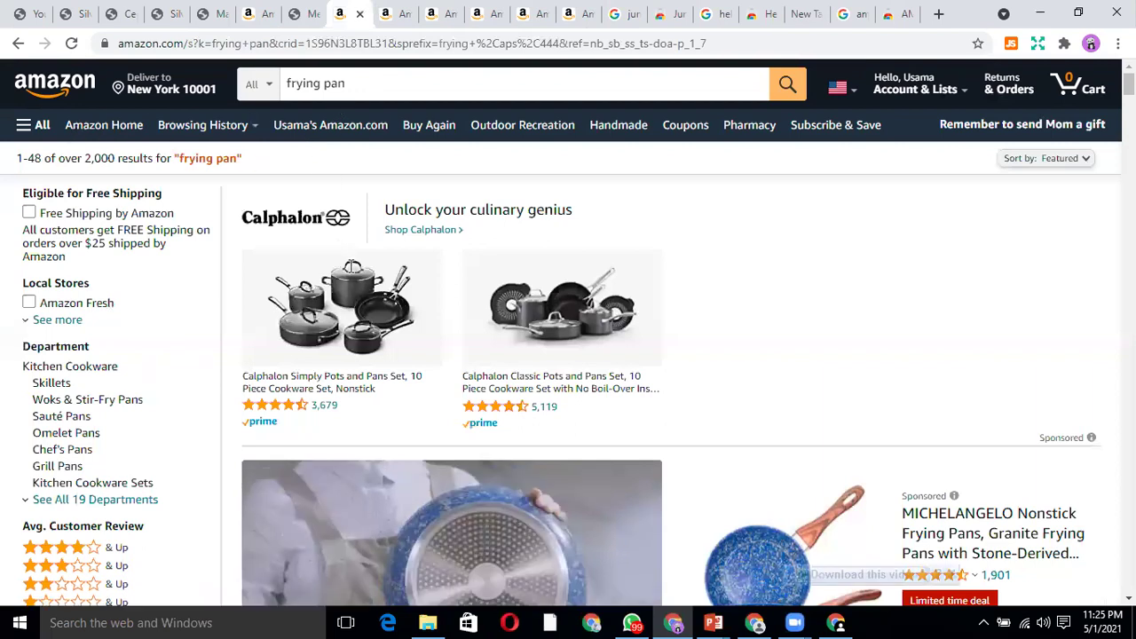
{"action": "scroll", "coordinate": [352, 277], "scroll_direction": "down", "scroll_amount": 5}
{"action": "scroll", "coordinate": [594, 131], "scroll_direction": "up", "scroll_amount": 5}
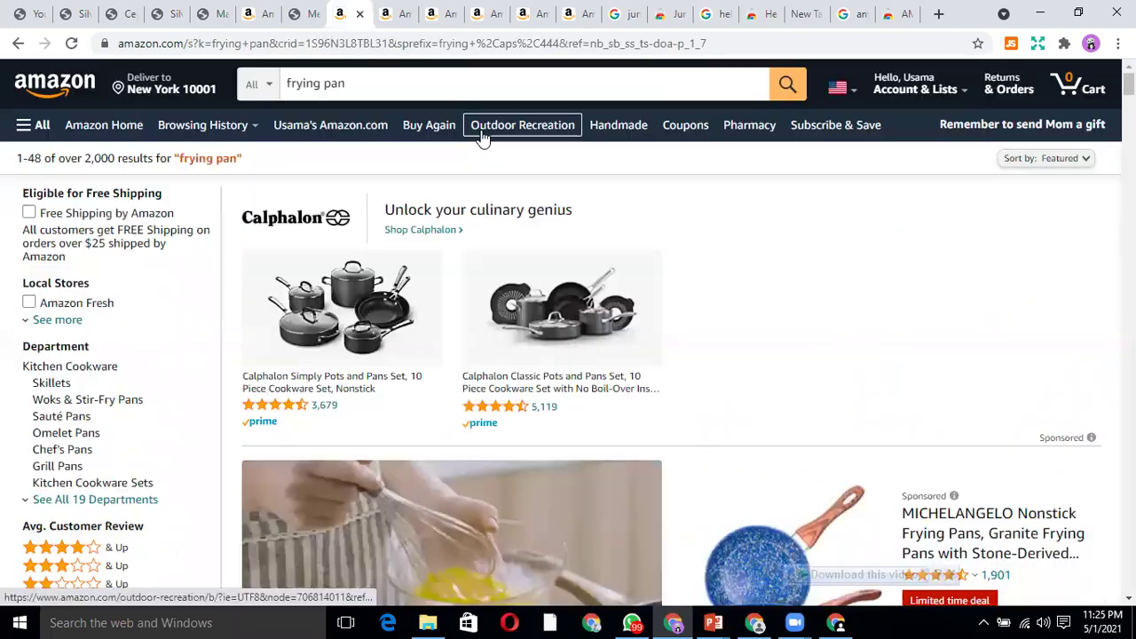
- Return to the Amazon.co.uk results, open the Best Sellers page and examine its list of departments
{"action": "key", "text": "ctrl+shift+Tab"}
{"action": "key", "text": "ctrl+shift+Tab"}
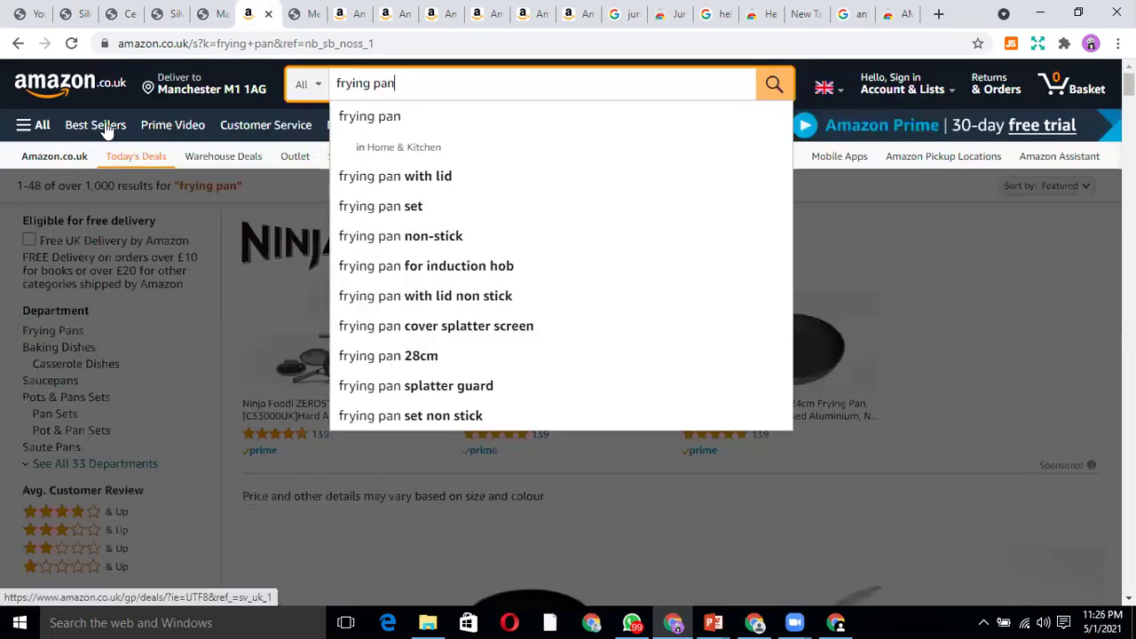
{"action": "left_click", "coordinate": [103, 127]}
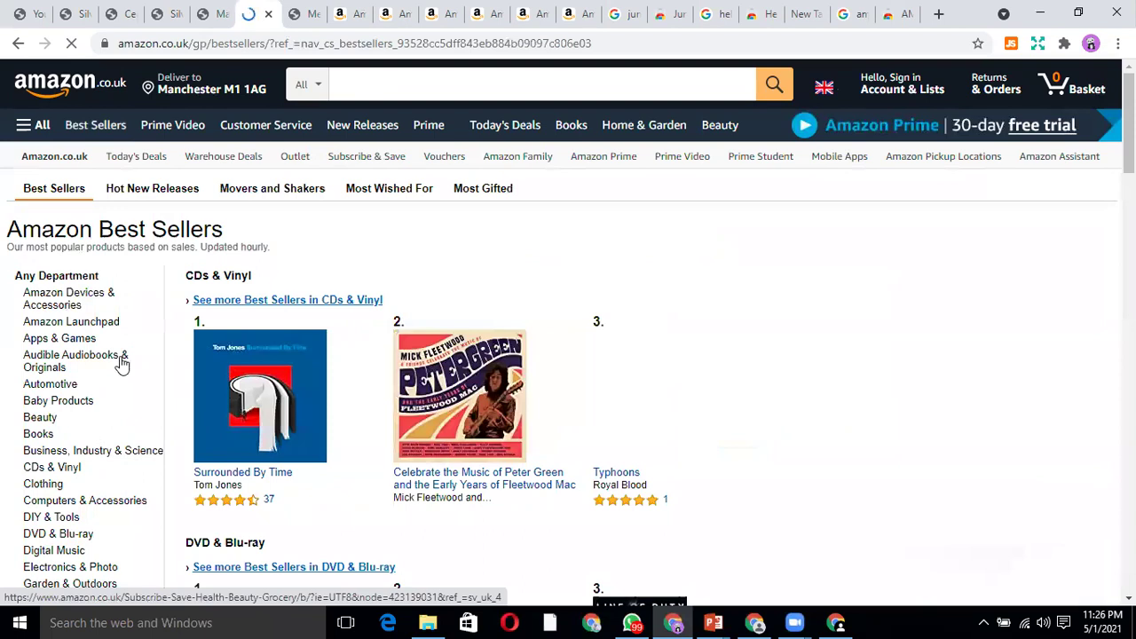
{"action": "scroll", "coordinate": [121, 364], "scroll_direction": "down", "scroll_amount": 3}
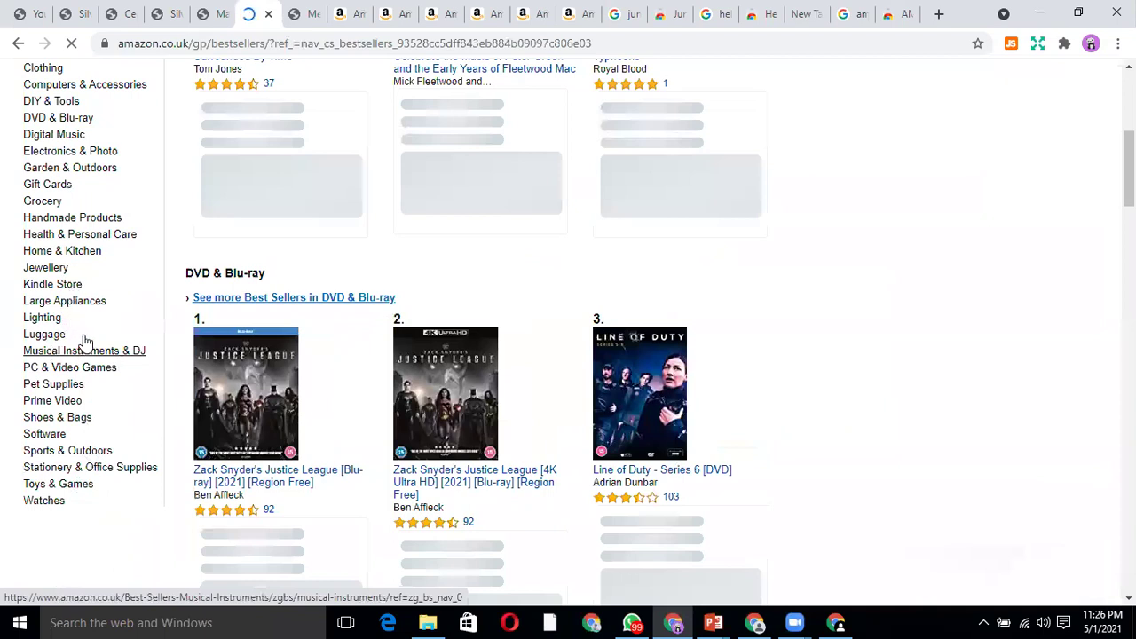
{"action": "scroll", "coordinate": [84, 342], "scroll_direction": "up", "scroll_amount": 2}
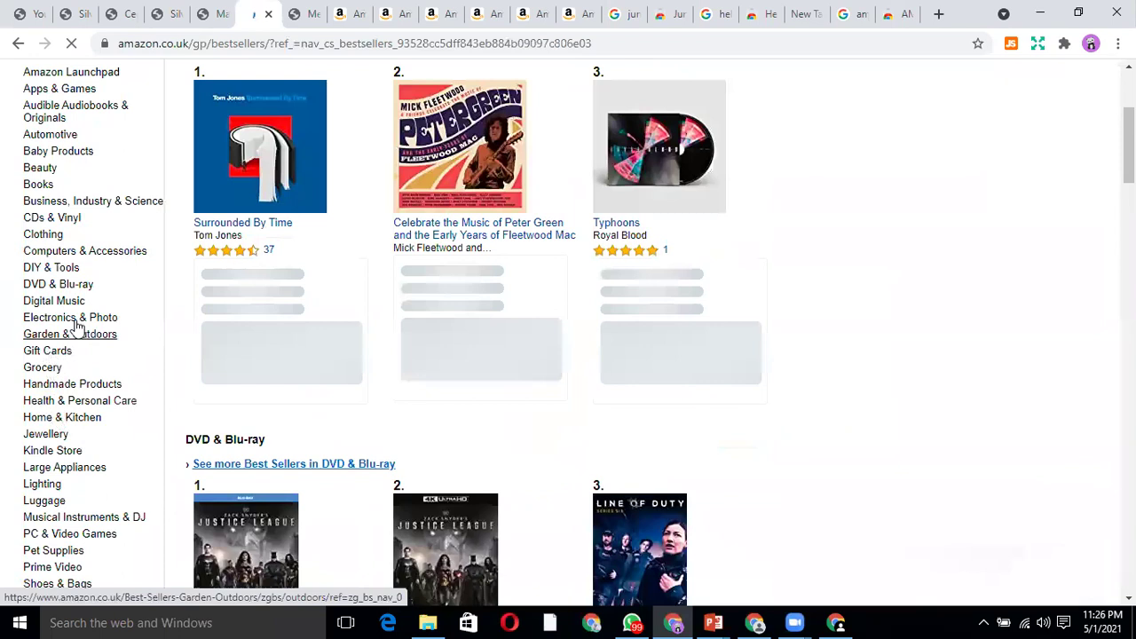
{"action": "scroll", "coordinate": [61, 441], "scroll_direction": "up", "scroll_amount": 2}
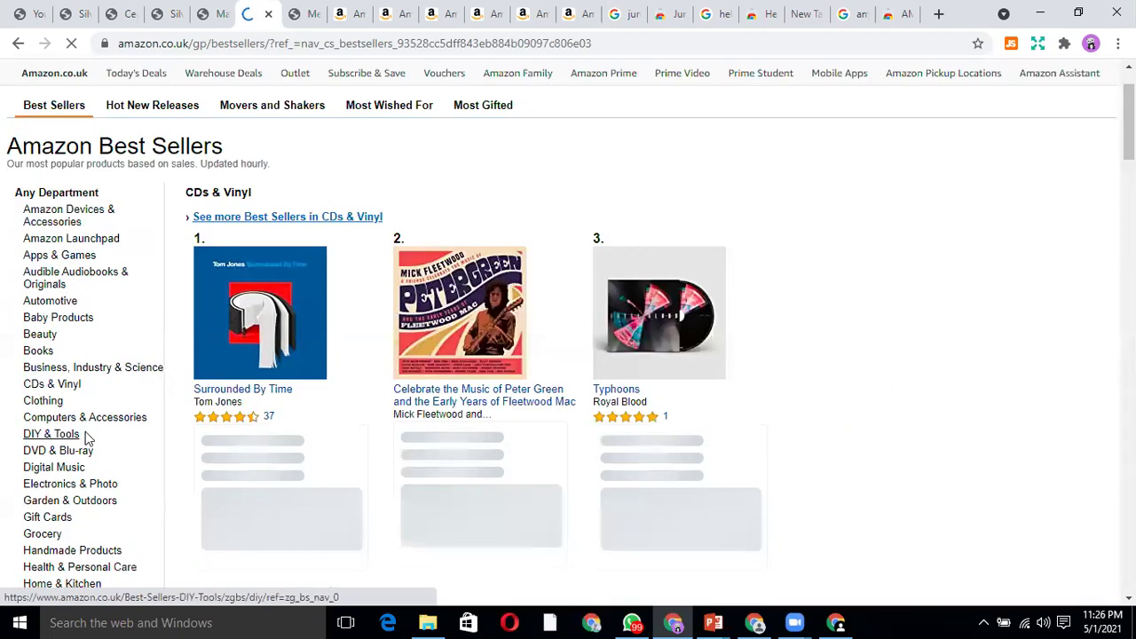
{"action": "scroll", "coordinate": [86, 438], "scroll_direction": "down", "scroll_amount": 2}
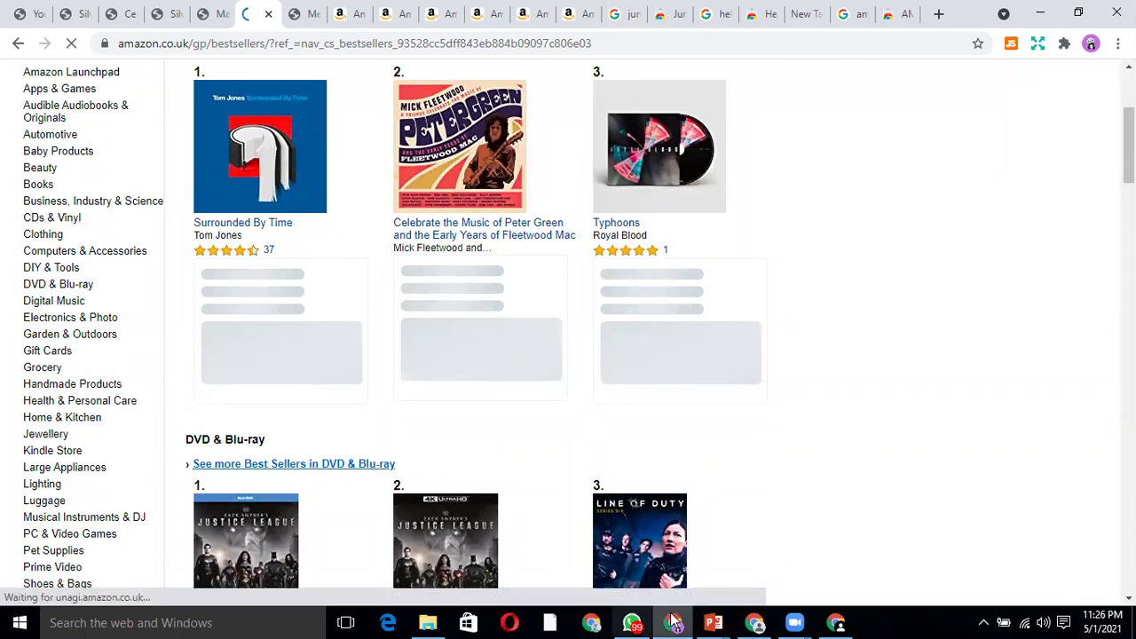
- Switch to the product hunting presentation in PowerPoint and show slide 9, "Good product and bad product"
{"action": "mouse_move", "coordinate": [708, 621]}
{"action": "left_click", "coordinate": [561, 547]}
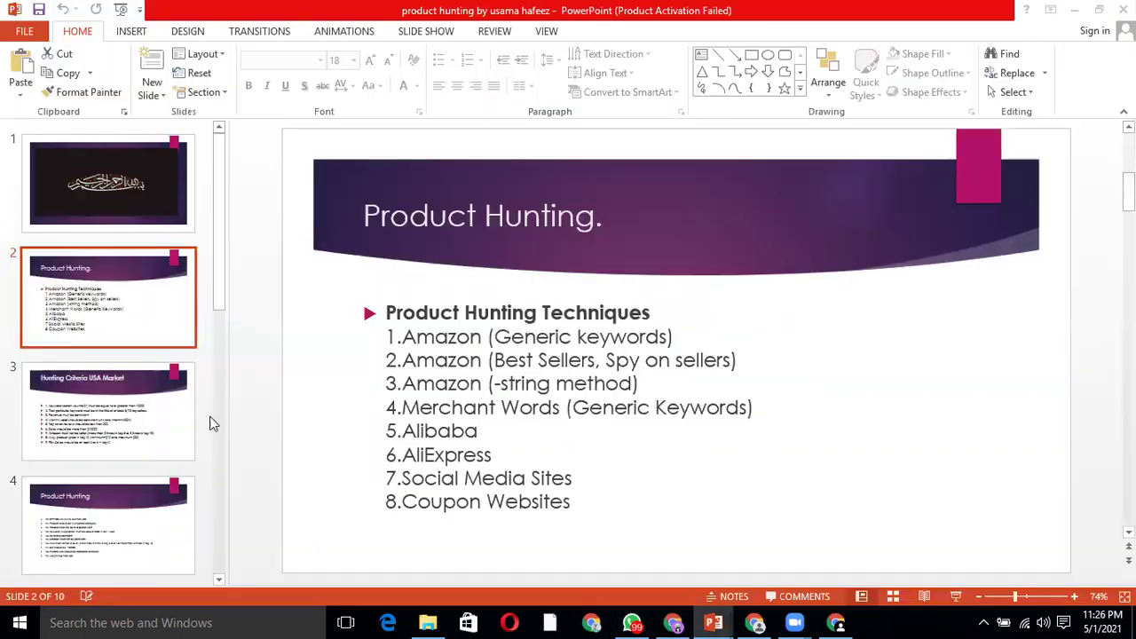
{"action": "scroll", "coordinate": [114, 374], "scroll_direction": "down", "scroll_amount": 5}
{"action": "left_click", "coordinate": [115, 375]}
{"action": "left_click", "coordinate": [114, 460]}
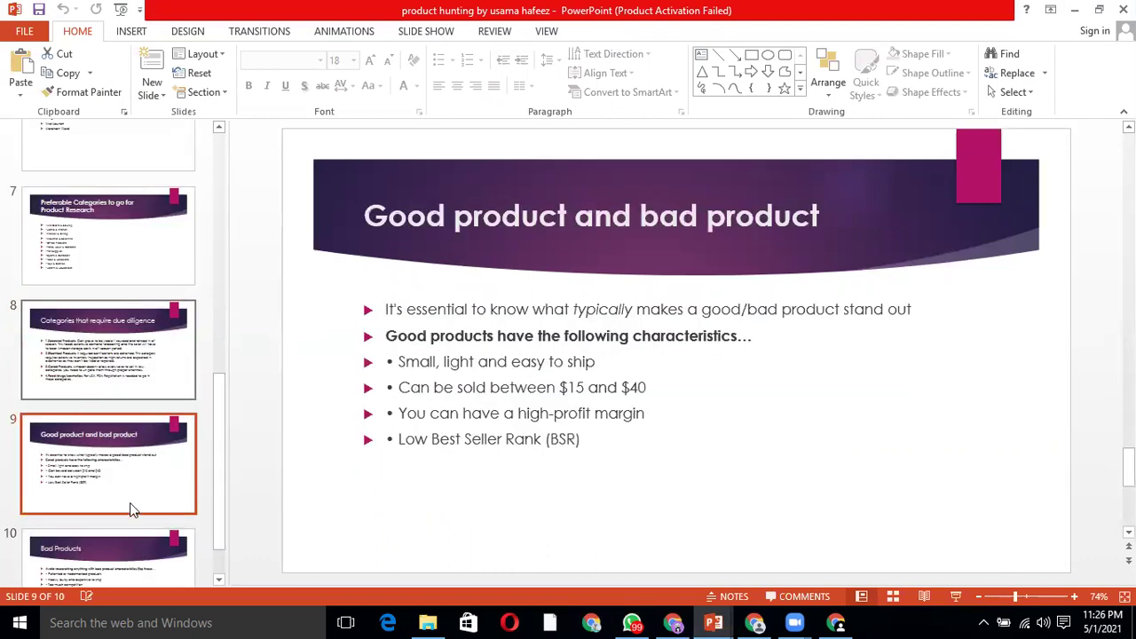
{"action": "scroll", "coordinate": [135, 508], "scroll_direction": "down", "scroll_amount": 1}
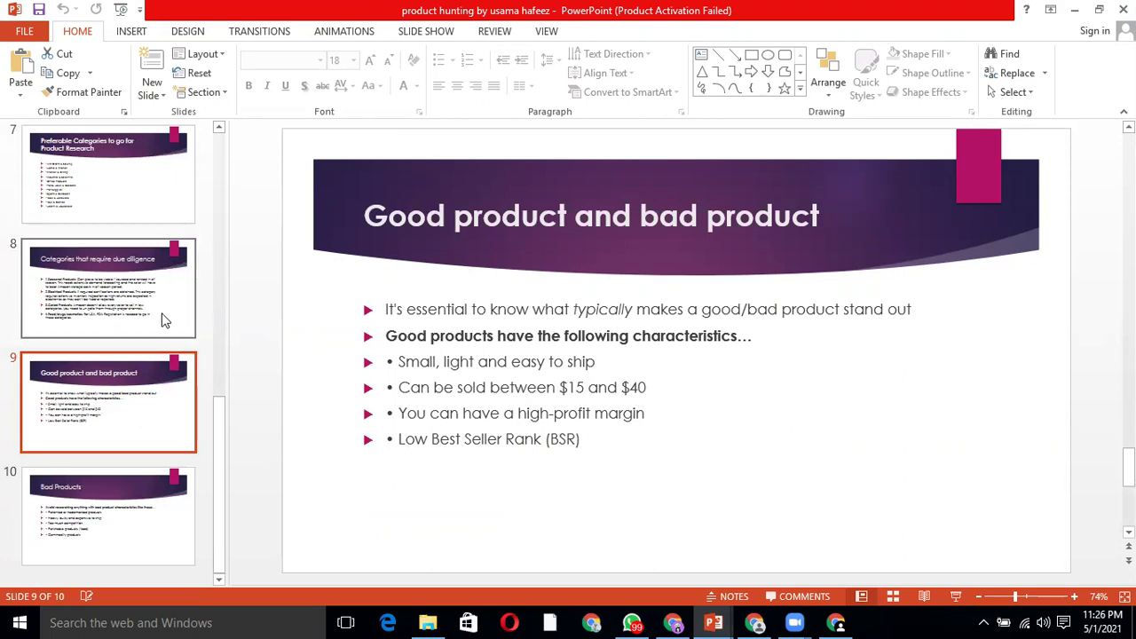
- Show slide 7, "Preferable Categories to go for Product Research", and switch back to the Amazon.co.uk Best Sellers page in Chrome
{"action": "left_click", "coordinate": [143, 286]}
{"action": "scroll", "coordinate": [457, 294], "scroll_direction": "up", "scroll_amount": 1}
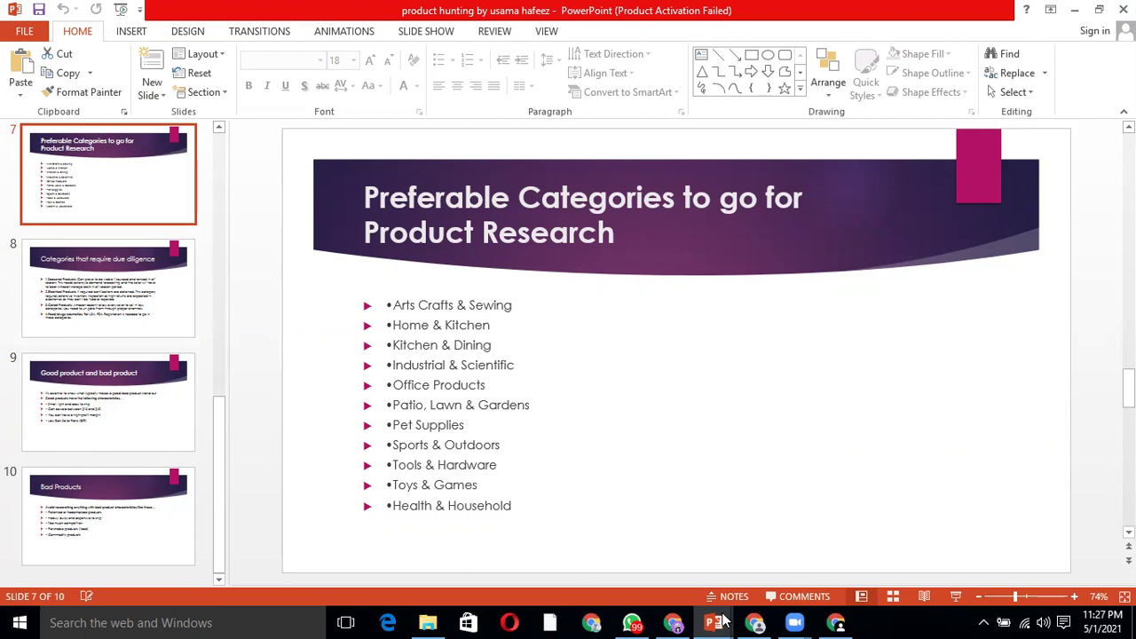
{"action": "left_click", "coordinate": [755, 622]}
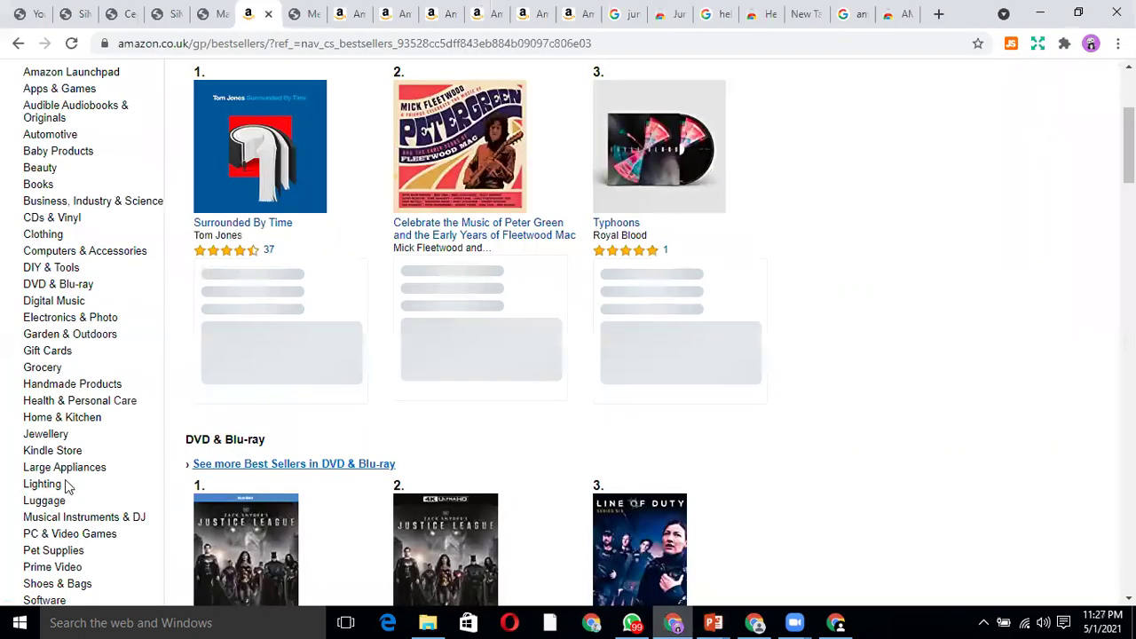
- Open the Home & Kitchen best sellers from the list of departments
{"action": "scroll", "coordinate": [64, 452], "scroll_direction": "down", "scroll_amount": 2}
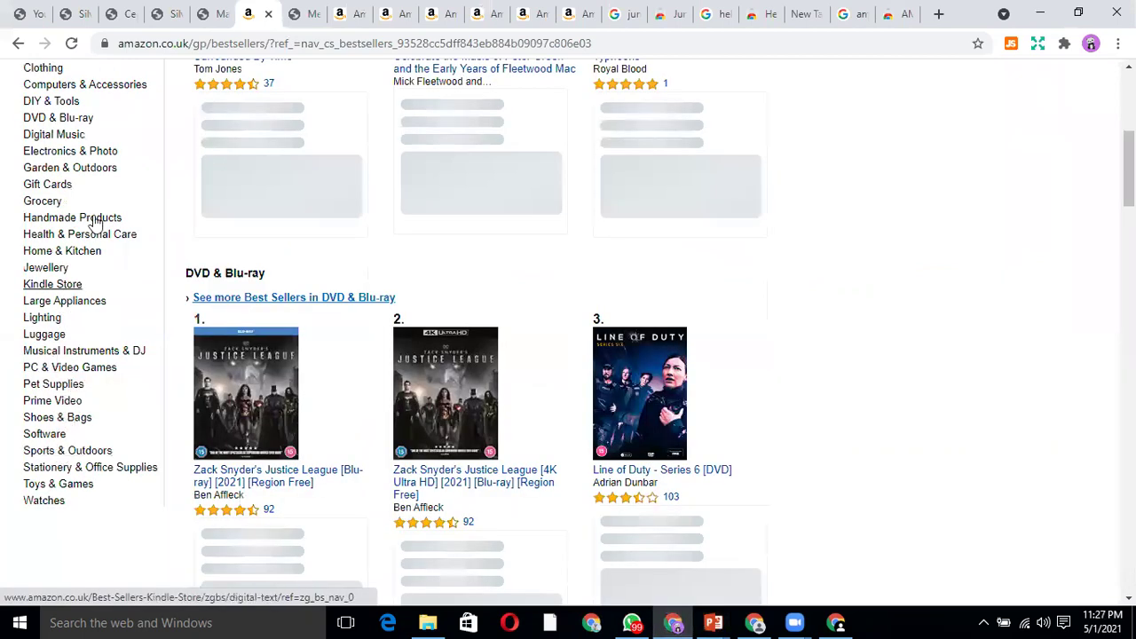
{"action": "left_click", "coordinate": [80, 252]}
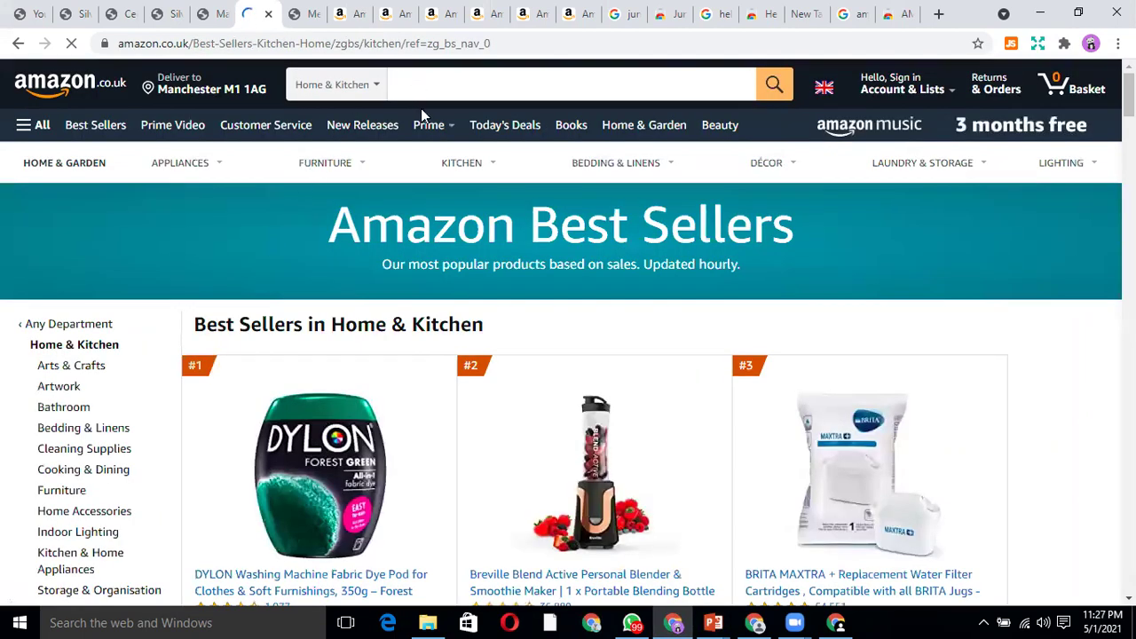
{"action": "left_click", "coordinate": [435, 91]}
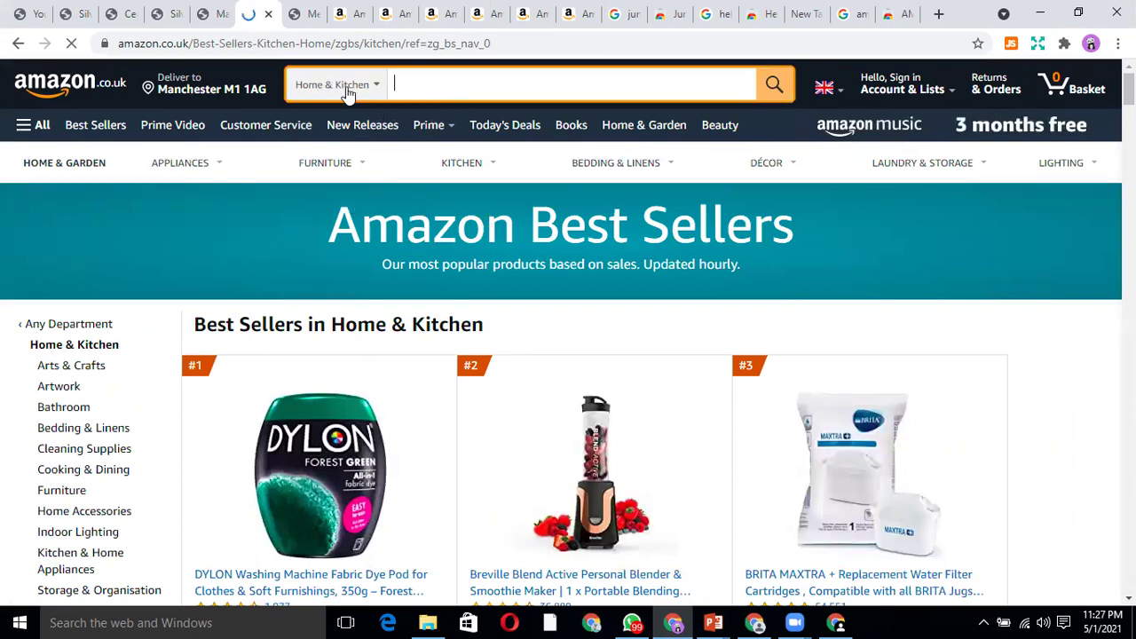
- Examine the top Home & Kitchen best sellers and view the Amazon.com search results for "toilet brush"
{"action": "scroll", "coordinate": [446, 402], "scroll_direction": "down", "scroll_amount": 2}
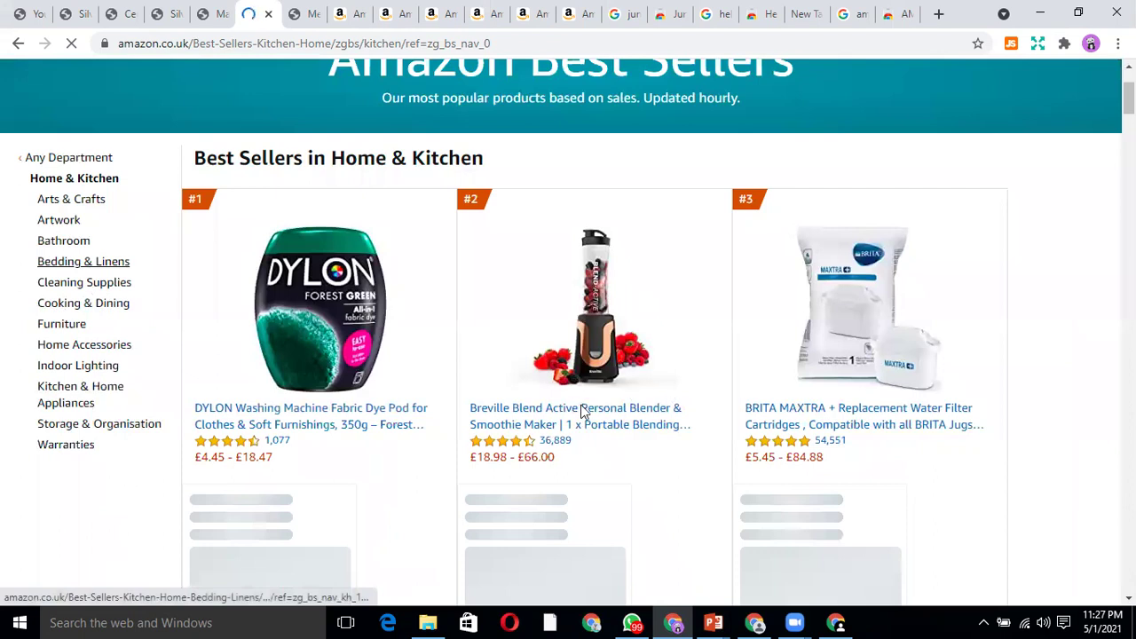
{"action": "scroll", "coordinate": [312, 408], "scroll_direction": "down", "scroll_amount": 4}
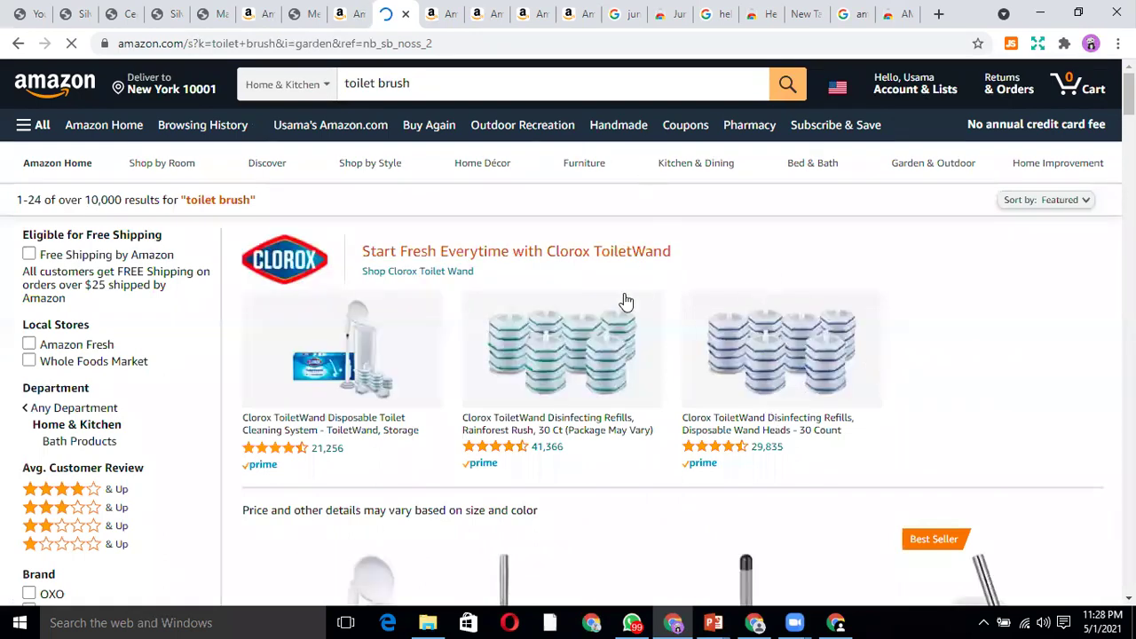
{"action": "scroll", "coordinate": [749, 337], "scroll_direction": "down", "scroll_amount": 5}
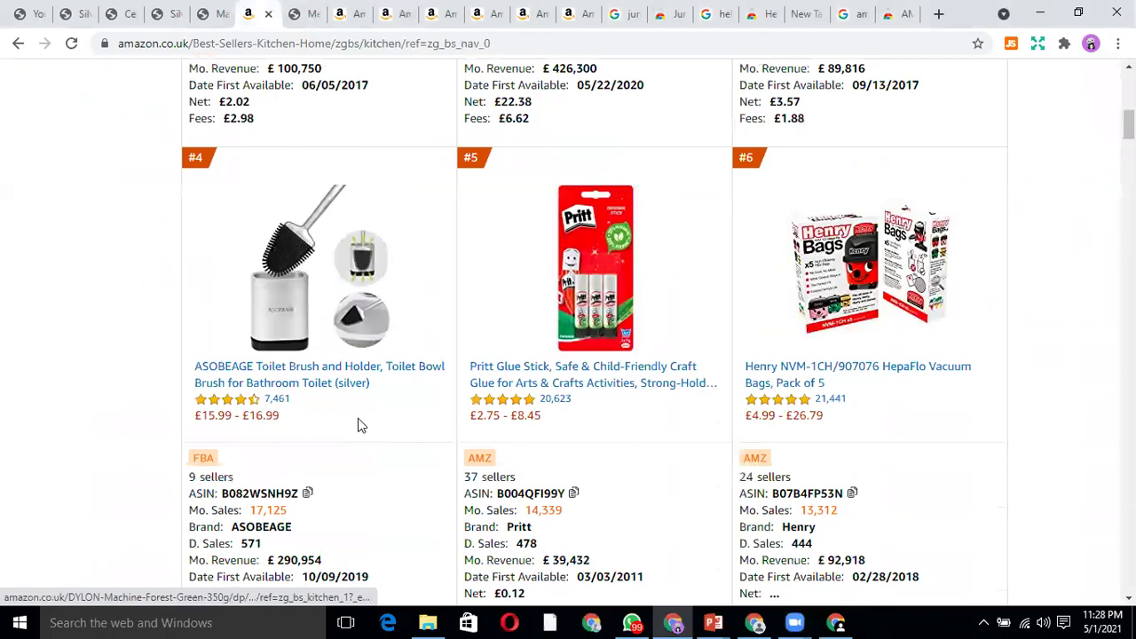
- Examine the prices, sellers and monthly sales of the Home & Kitchen best sellers further down the ranking
{"action": "scroll", "coordinate": [408, 443], "scroll_direction": "down", "scroll_amount": 10}
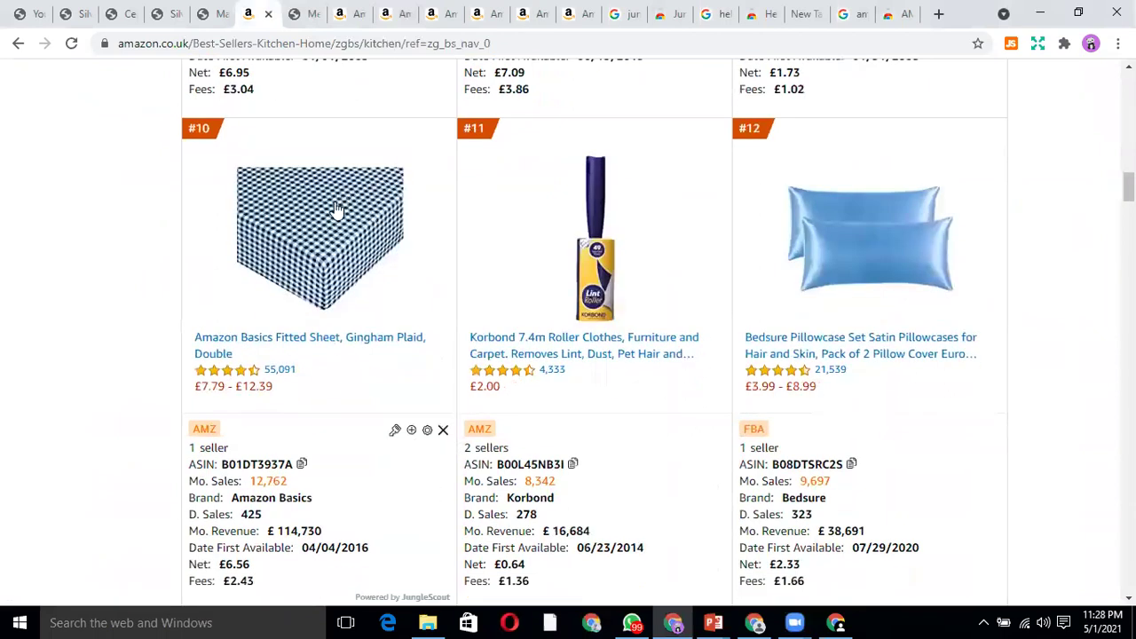
{"action": "scroll", "coordinate": [311, 228], "scroll_direction": "up", "scroll_amount": 3}
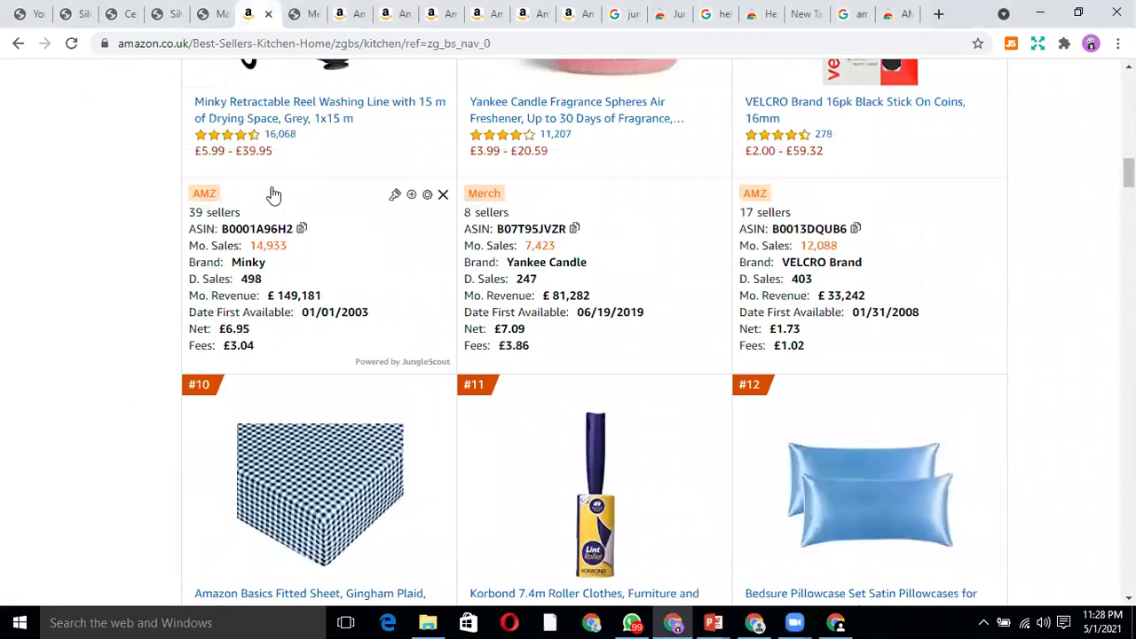
{"action": "scroll", "coordinate": [284, 199], "scroll_direction": "up", "scroll_amount": 8}
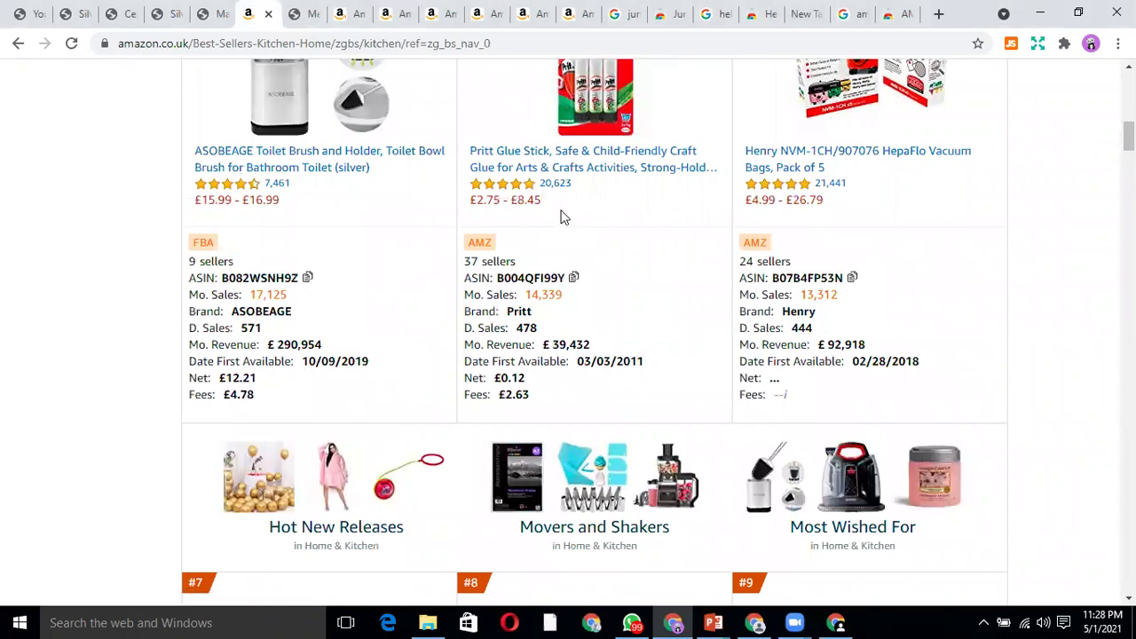
{"action": "scroll", "coordinate": [570, 229], "scroll_direction": "down", "scroll_amount": 5}
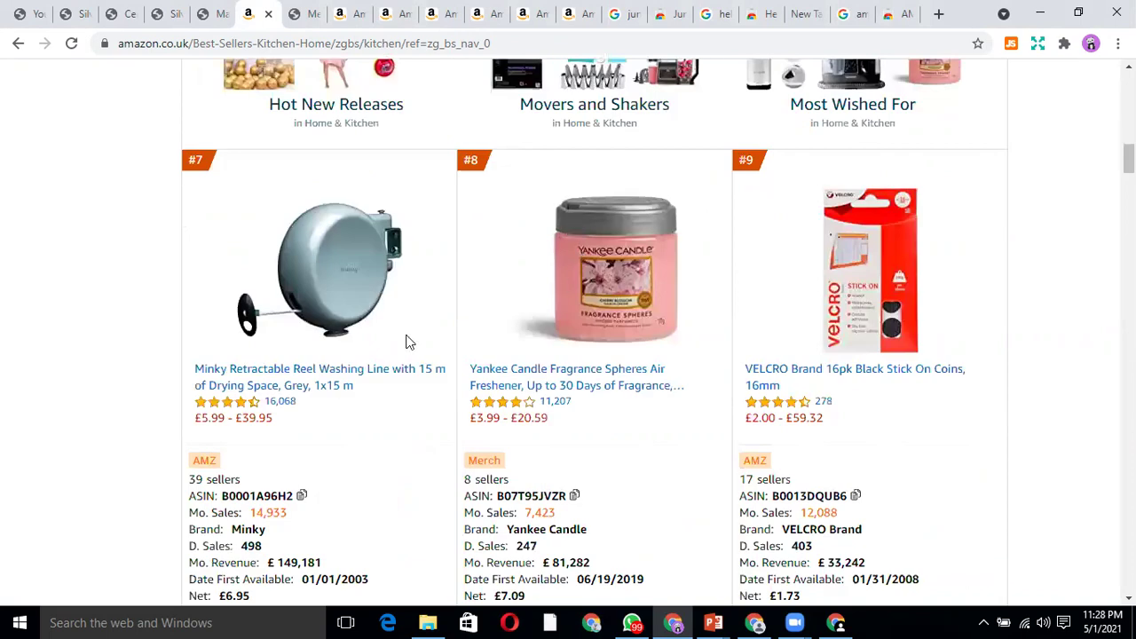
{"action": "scroll", "coordinate": [275, 165], "scroll_direction": "down", "scroll_amount": 8}
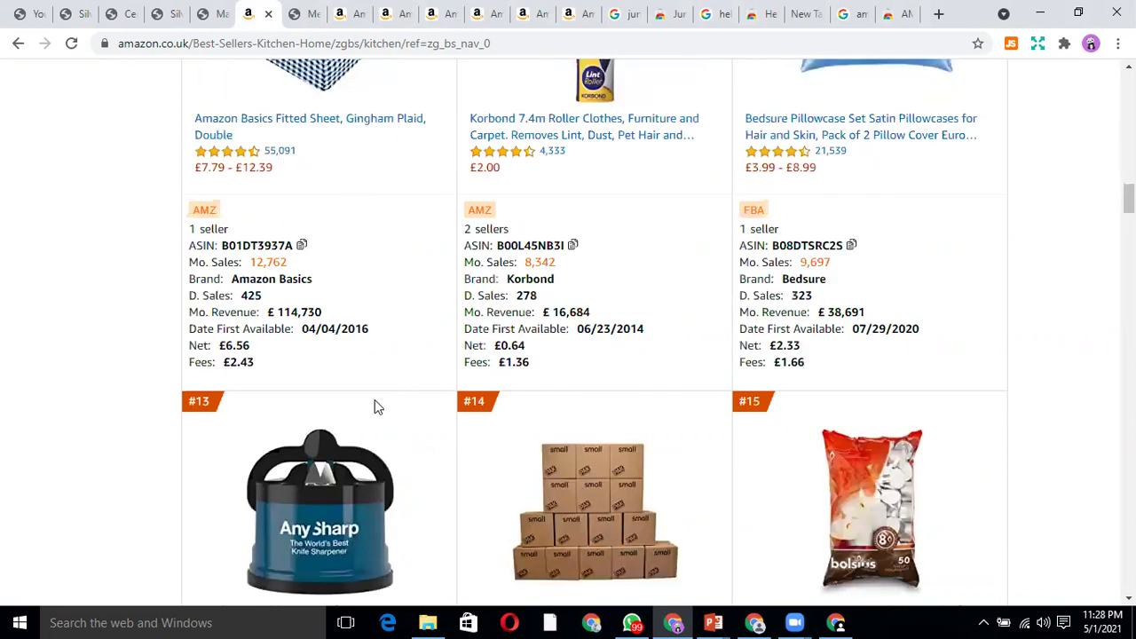
{"action": "scroll", "coordinate": [372, 405], "scroll_direction": "down", "scroll_amount": 3}
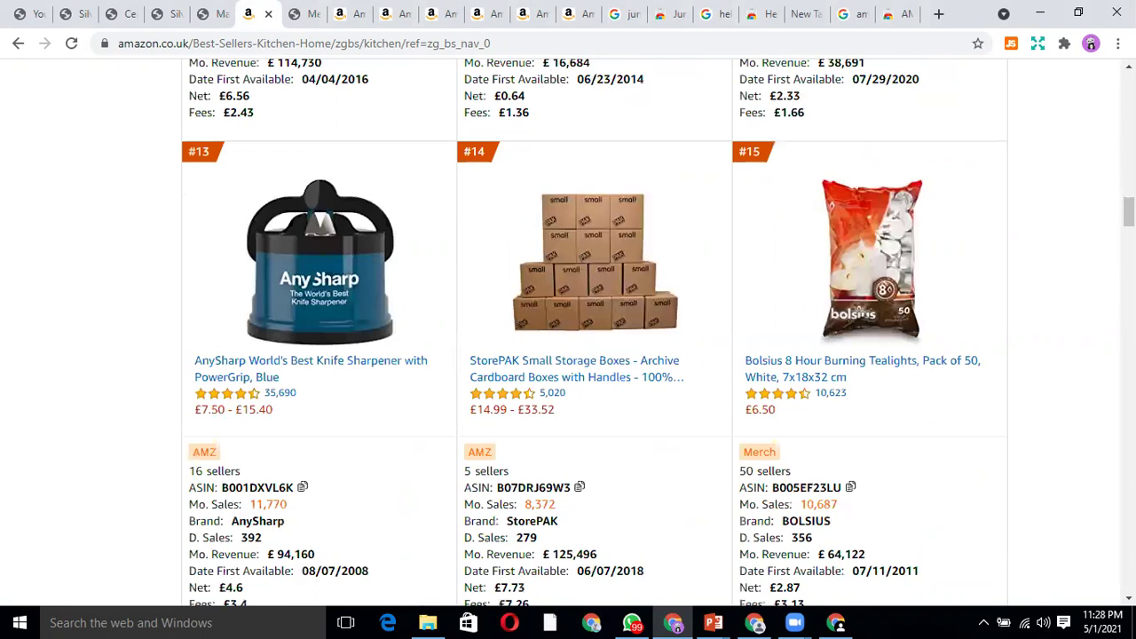
{"action": "scroll", "coordinate": [852, 491], "scroll_direction": "down", "scroll_amount": 5}
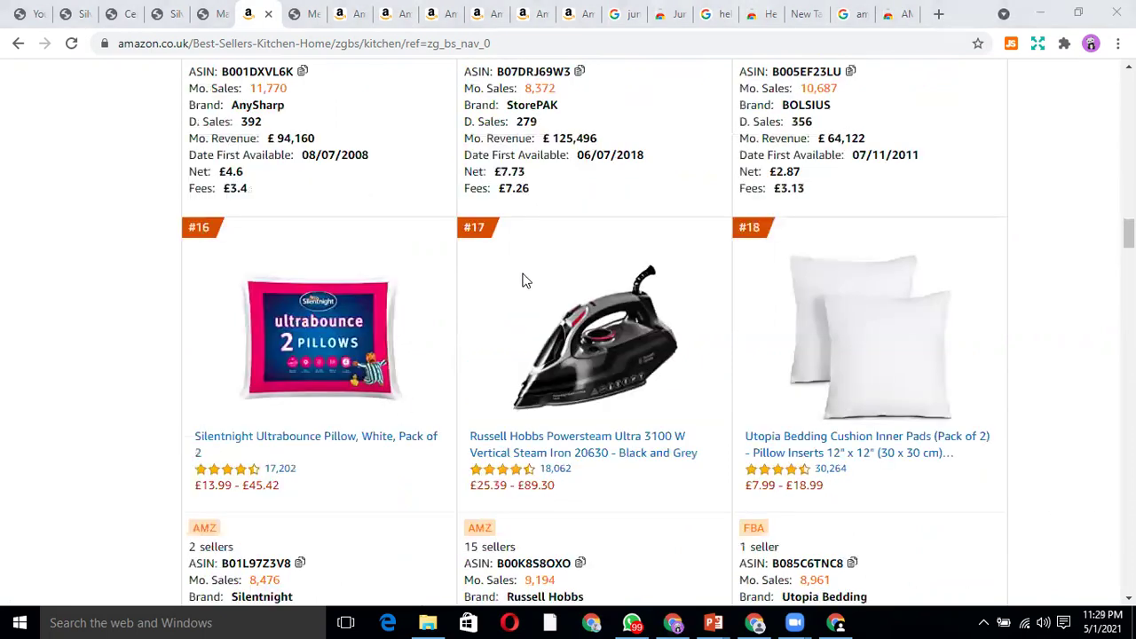
{"action": "scroll", "coordinate": [514, 281], "scroll_direction": "down", "scroll_amount": 6}
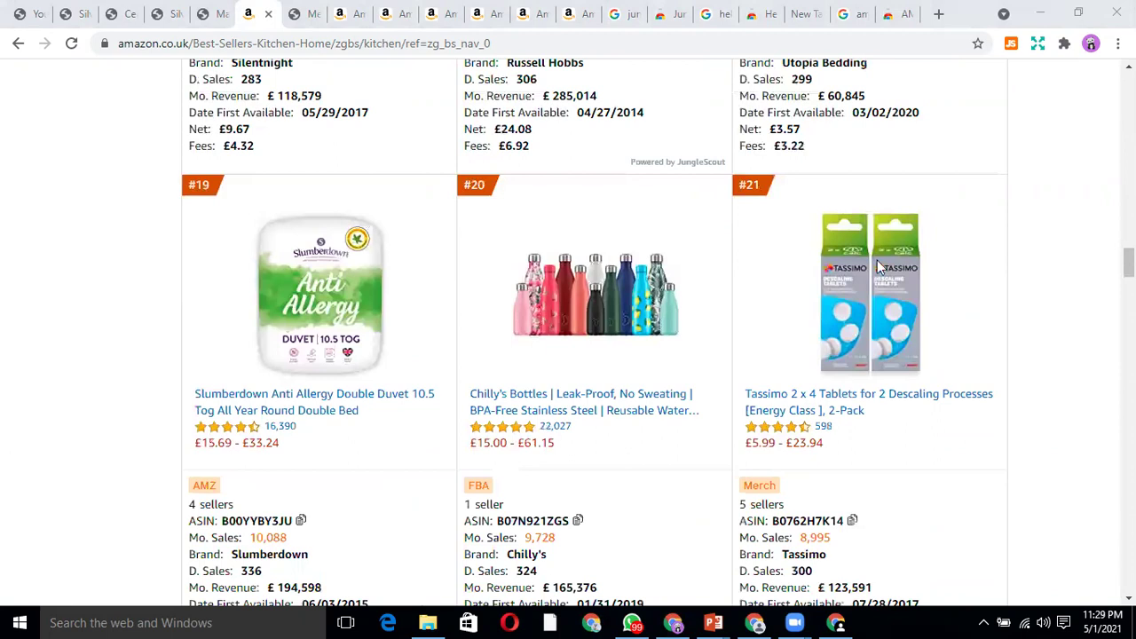
{"action": "scroll", "coordinate": [847, 229], "scroll_direction": "down", "scroll_amount": 2}
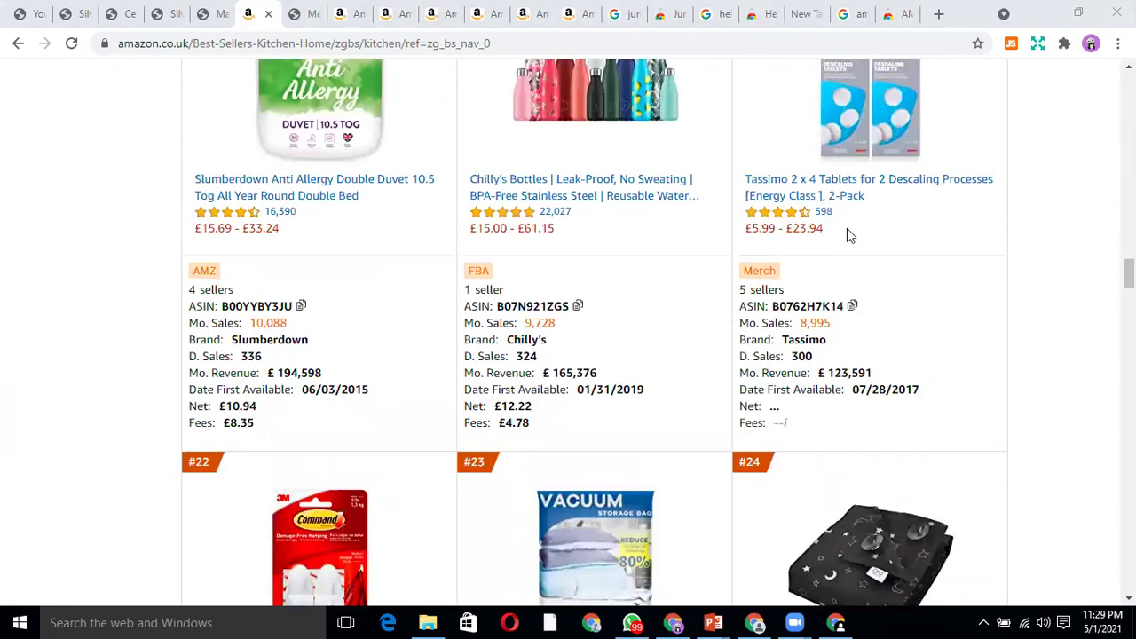
{"action": "scroll", "coordinate": [846, 236], "scroll_direction": "down", "scroll_amount": 3}
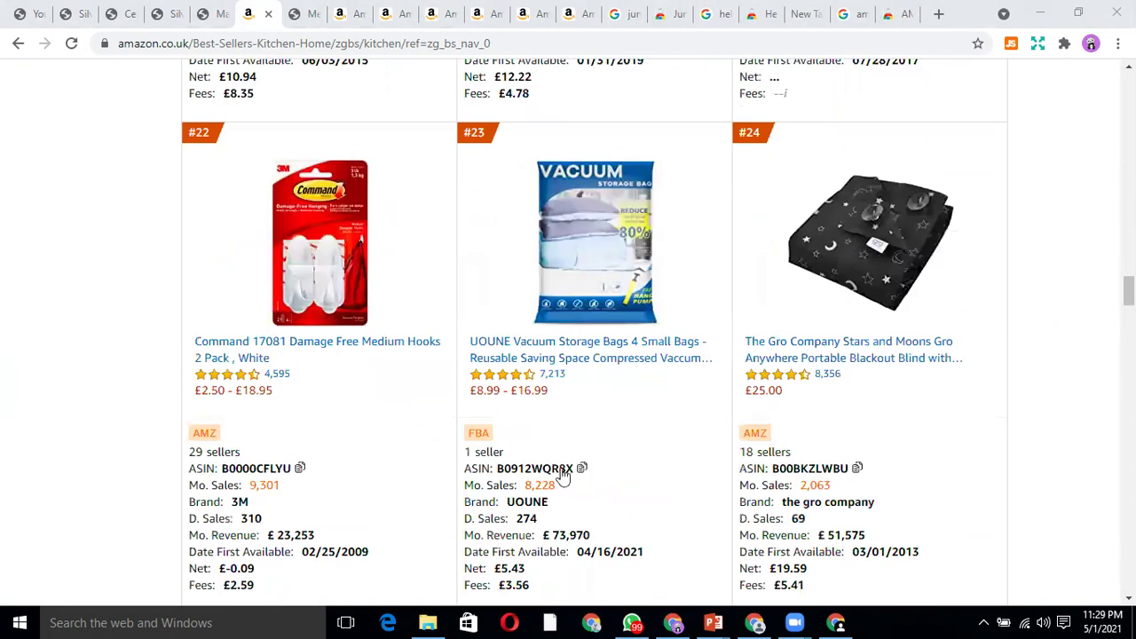
{"action": "scroll", "coordinate": [363, 497], "scroll_direction": "down", "scroll_amount": 8}
{"action": "left_click_drag", "start_coordinate": [1128, 331], "coordinate": [1129, 153]}
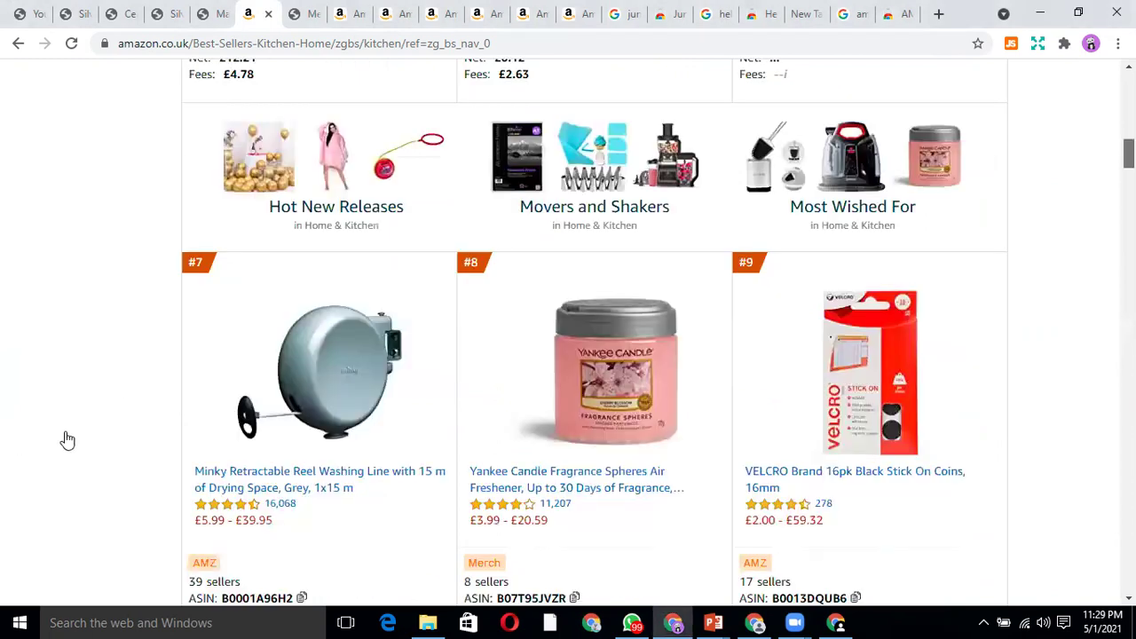
- Open the Cleaning Supplies best sellers within the Home & Kitchen department
{"action": "scroll", "coordinate": [68, 440], "scroll_direction": "up", "scroll_amount": 12}
{"action": "scroll", "coordinate": [119, 285], "scroll_direction": "down", "scroll_amount": 2}
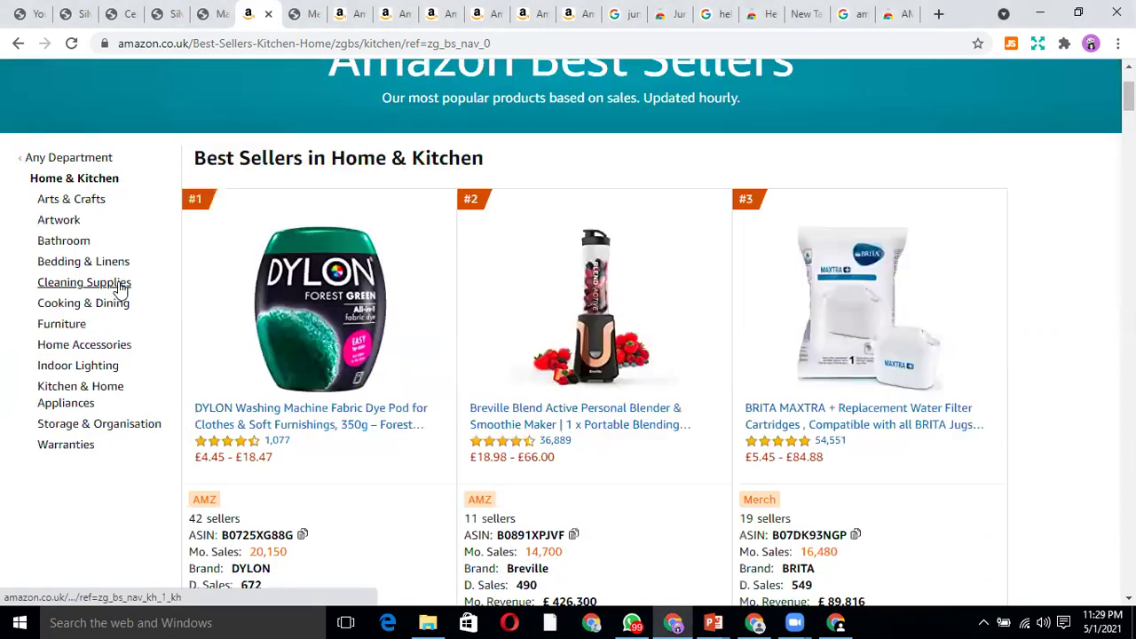
{"action": "left_click", "coordinate": [112, 286]}
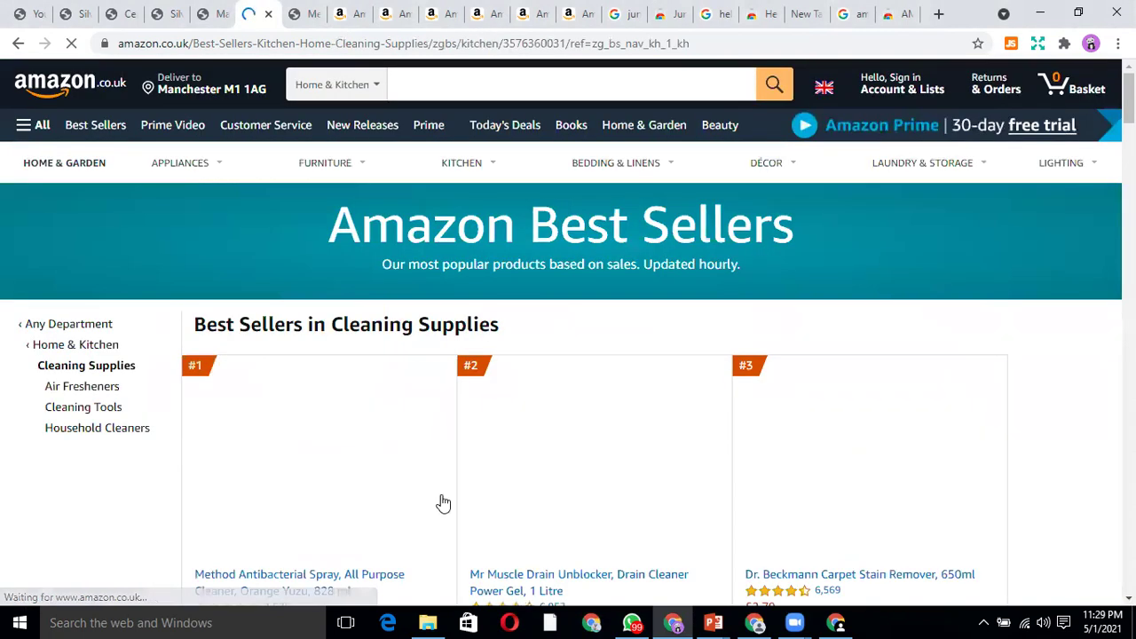
- Examine the Cleaning Supplies best sellers, comparing their prices, seller numbers, monthly sales and revenue
{"action": "scroll", "coordinate": [406, 467], "scroll_direction": "down", "scroll_amount": 3}
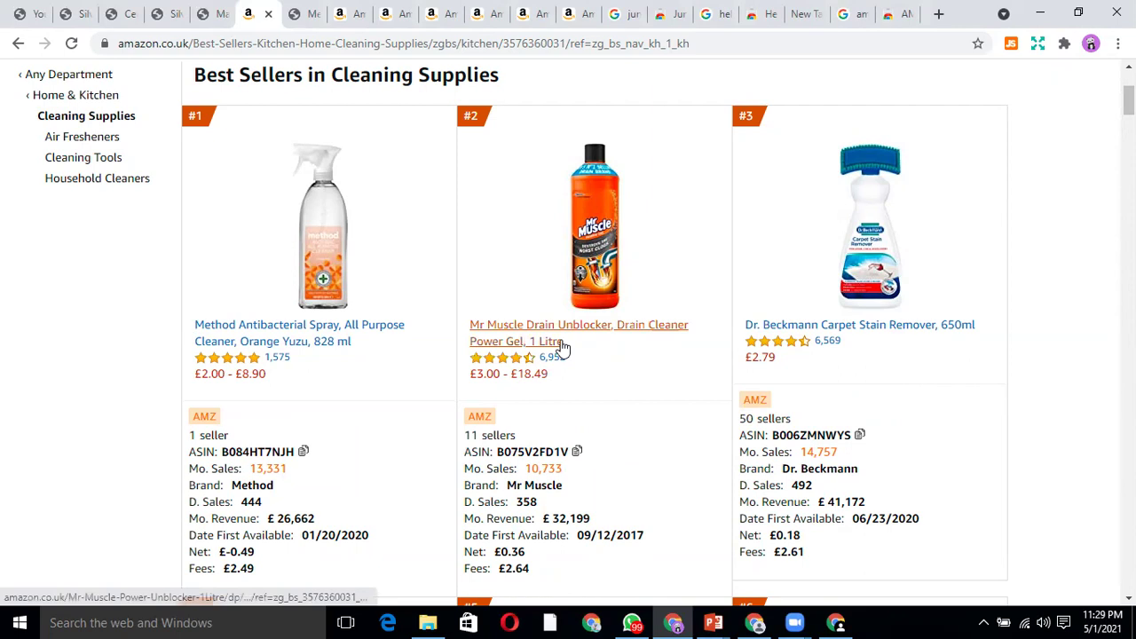
{"action": "scroll", "coordinate": [636, 360], "scroll_direction": "down", "scroll_amount": 5}
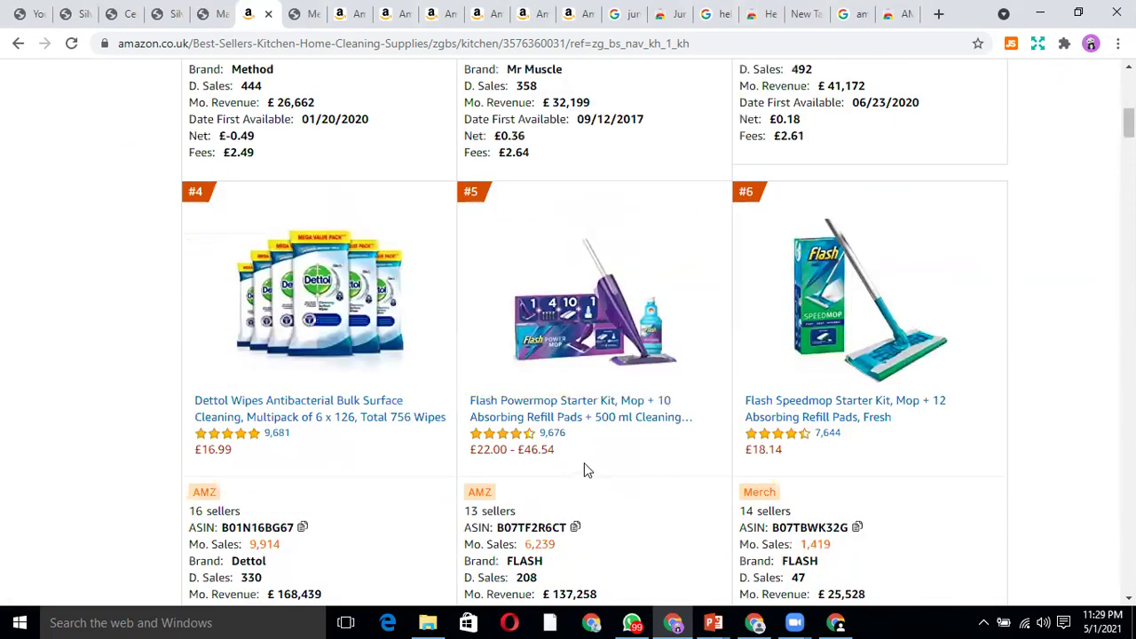
{"action": "scroll", "coordinate": [584, 462], "scroll_direction": "down", "scroll_amount": 1}
{"action": "scroll", "coordinate": [529, 479], "scroll_direction": "down", "scroll_amount": 2}
{"action": "scroll", "coordinate": [529, 479], "scroll_direction": "down", "scroll_amount": 4}
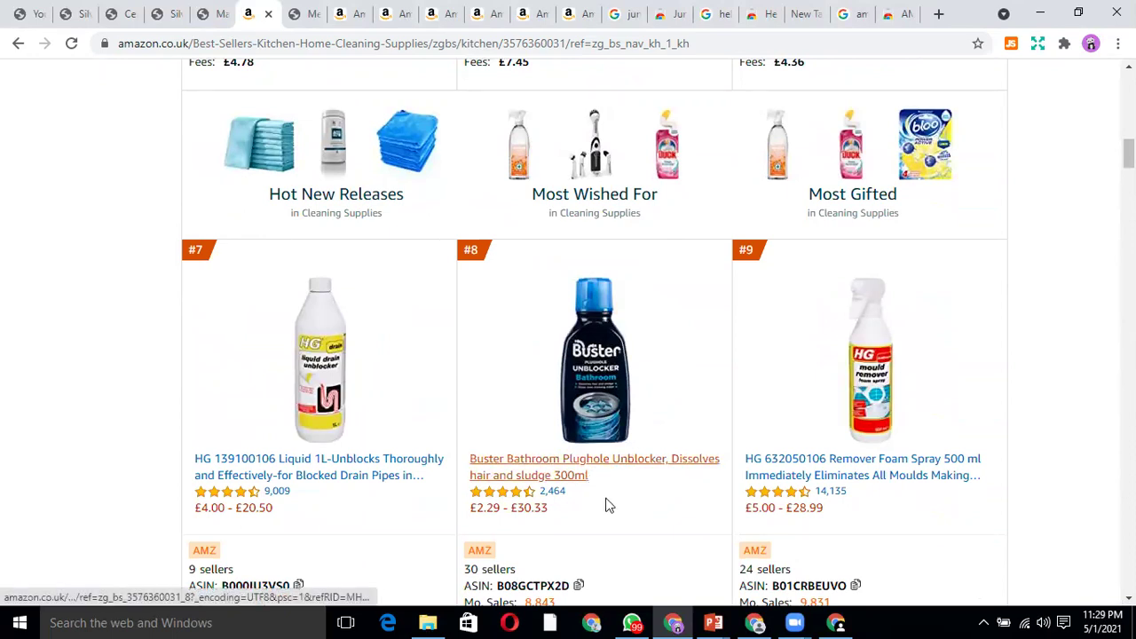
{"action": "scroll", "coordinate": [607, 502], "scroll_direction": "down", "scroll_amount": 5}
{"action": "scroll", "coordinate": [607, 503], "scroll_direction": "down", "scroll_amount": 1}
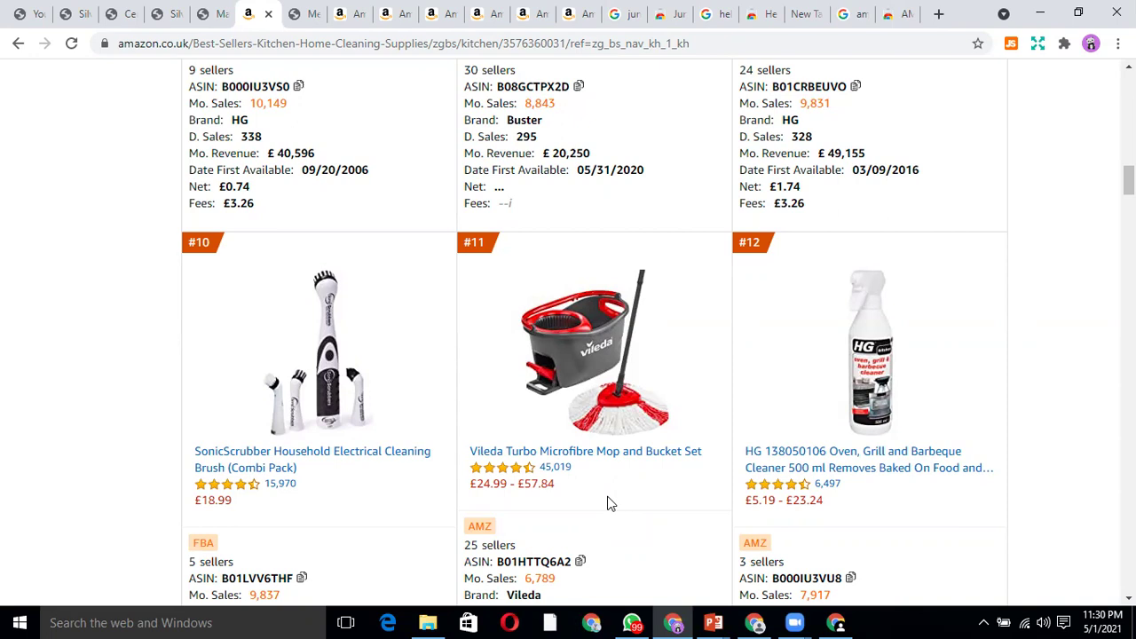
{"action": "scroll", "coordinate": [611, 503], "scroll_direction": "down", "scroll_amount": 5}
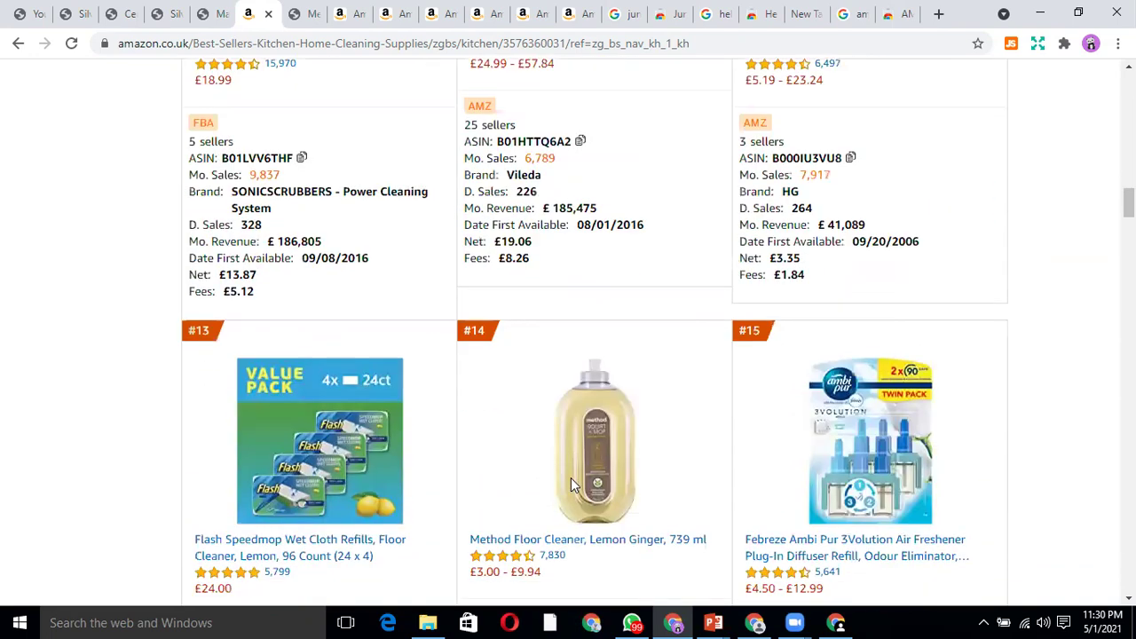
{"action": "scroll", "coordinate": [571, 478], "scroll_direction": "down", "scroll_amount": 3}
{"action": "scroll", "coordinate": [621, 480], "scroll_direction": "down", "scroll_amount": 5}
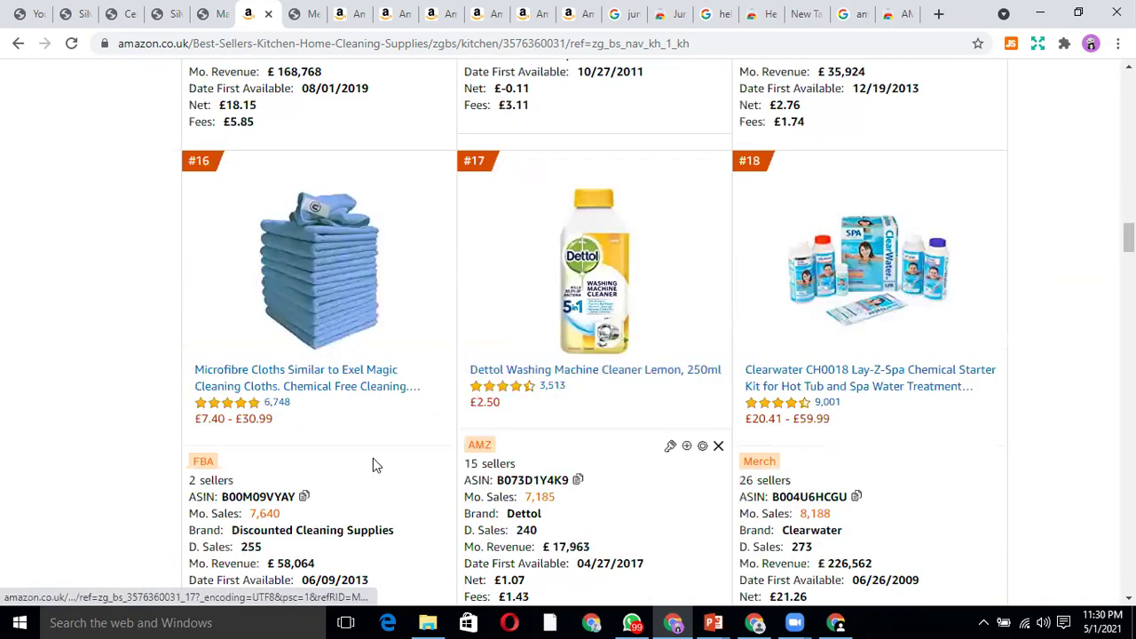
- Return to the Home & Kitchen best sellers page and preview the open PowerPoint presentations
{"action": "left_click_drag", "start_coordinate": [1129, 239], "coordinate": [1128, 173]}
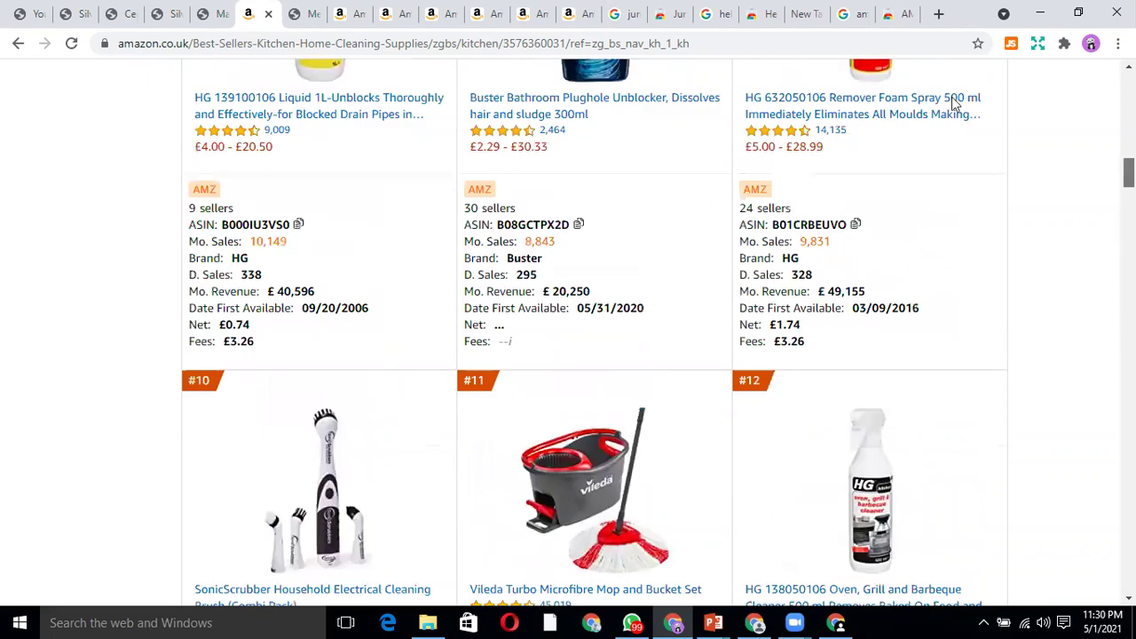
{"action": "key", "text": "Home"}
{"action": "left_click", "coordinate": [17, 43]}
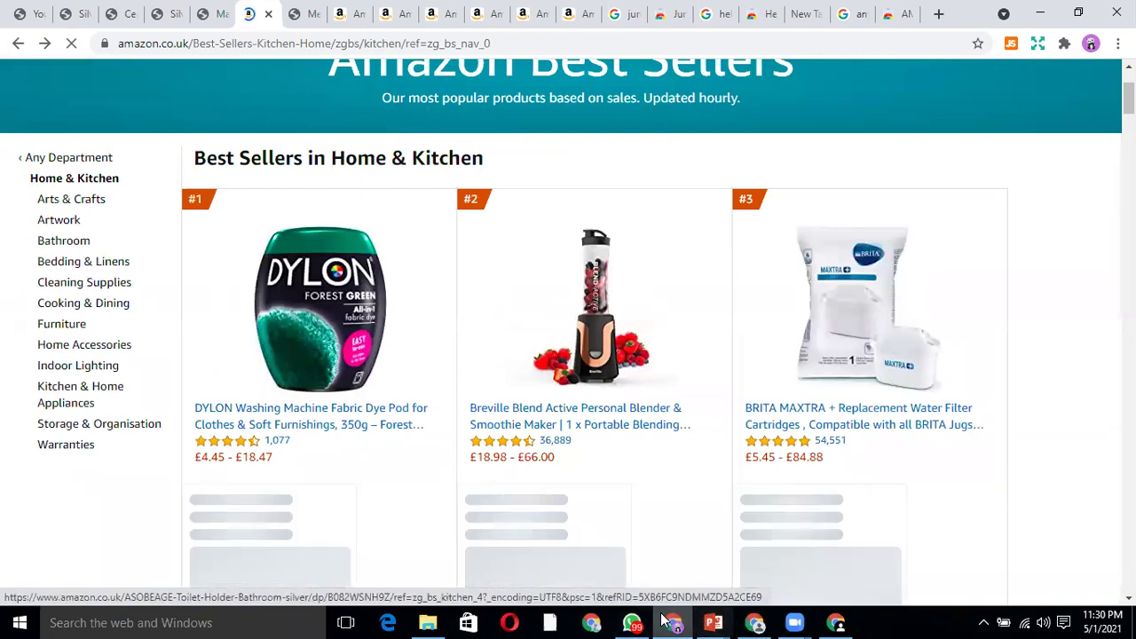
{"action": "left_click", "coordinate": [713, 621]}
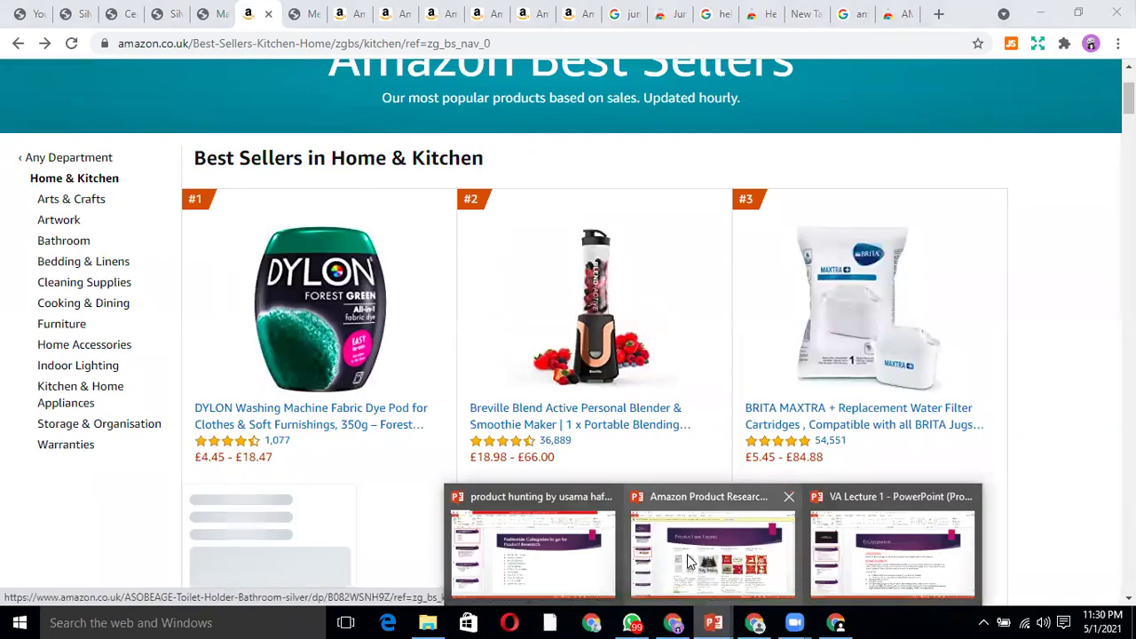
{"action": "scroll", "coordinate": [338, 162], "scroll_direction": "up", "scroll_amount": 2}
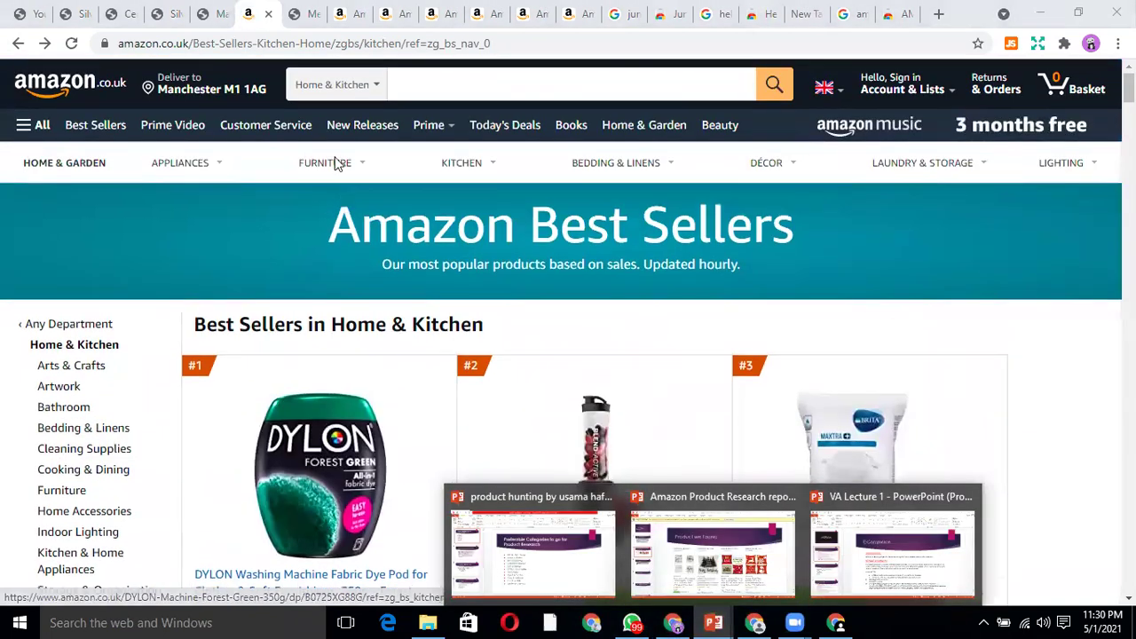
- Set the Amazon.co.uk search department to Garden & Outdoors and open its category page with an empty search
{"action": "left_click", "coordinate": [400, 82]}
{"action": "left_click", "coordinate": [372, 84]}
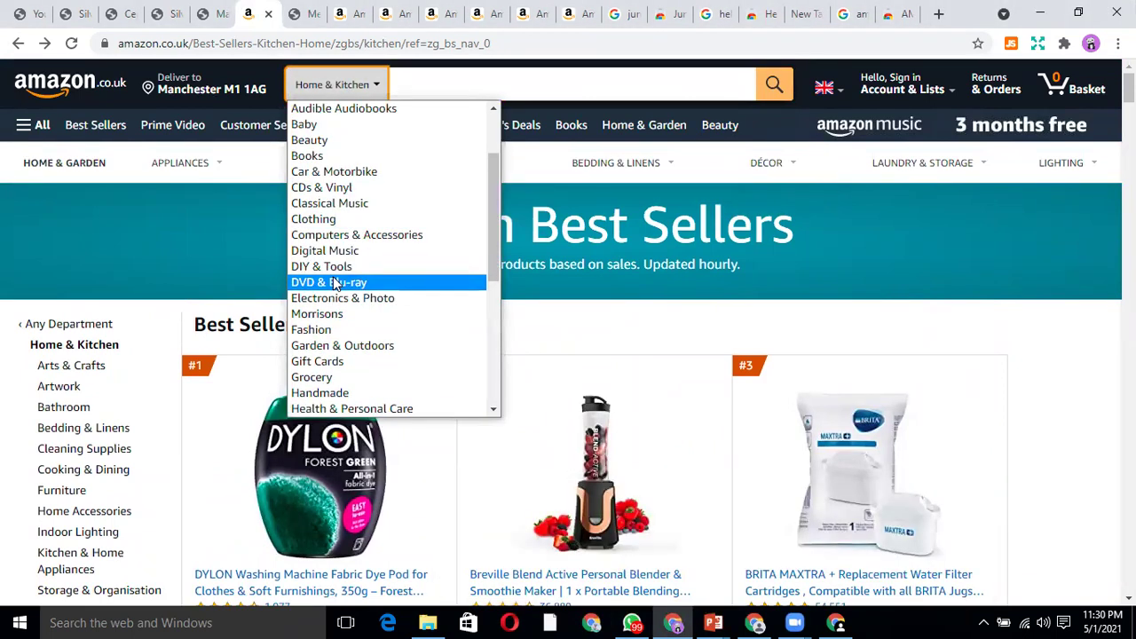
{"action": "left_click", "coordinate": [346, 345]}
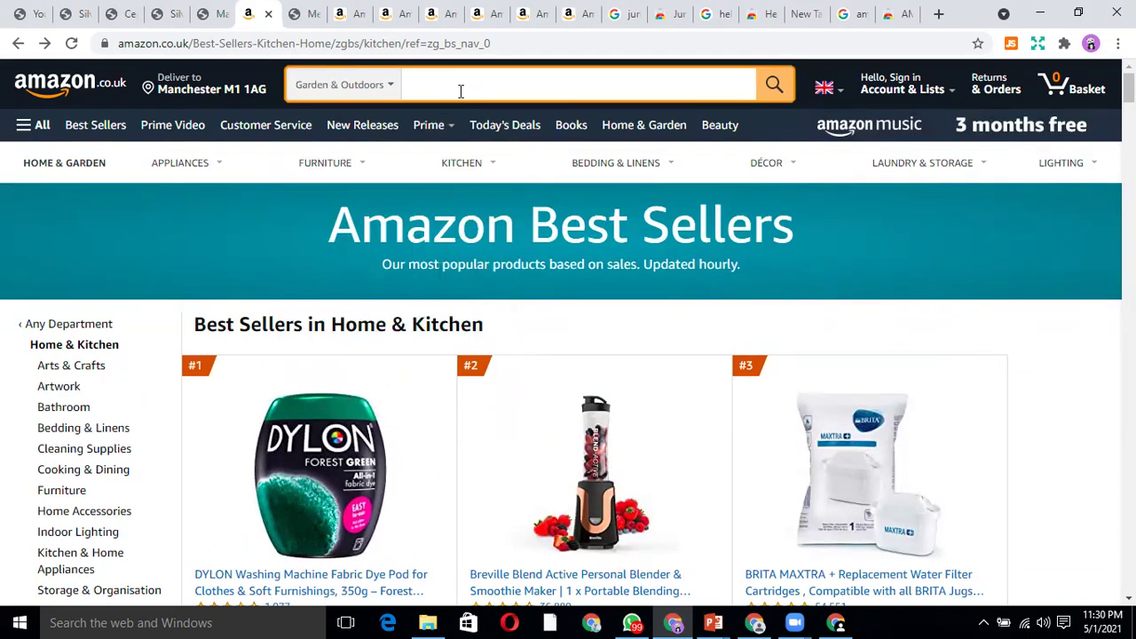
{"action": "key", "text": "Return"}
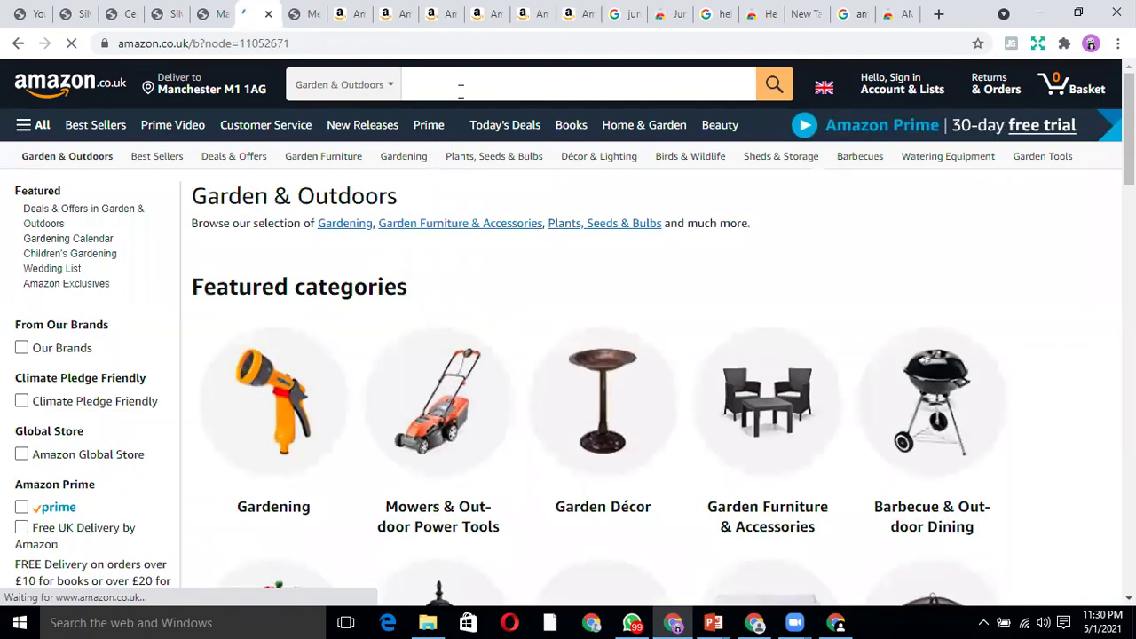
{"action": "left_click", "coordinate": [346, 85]}
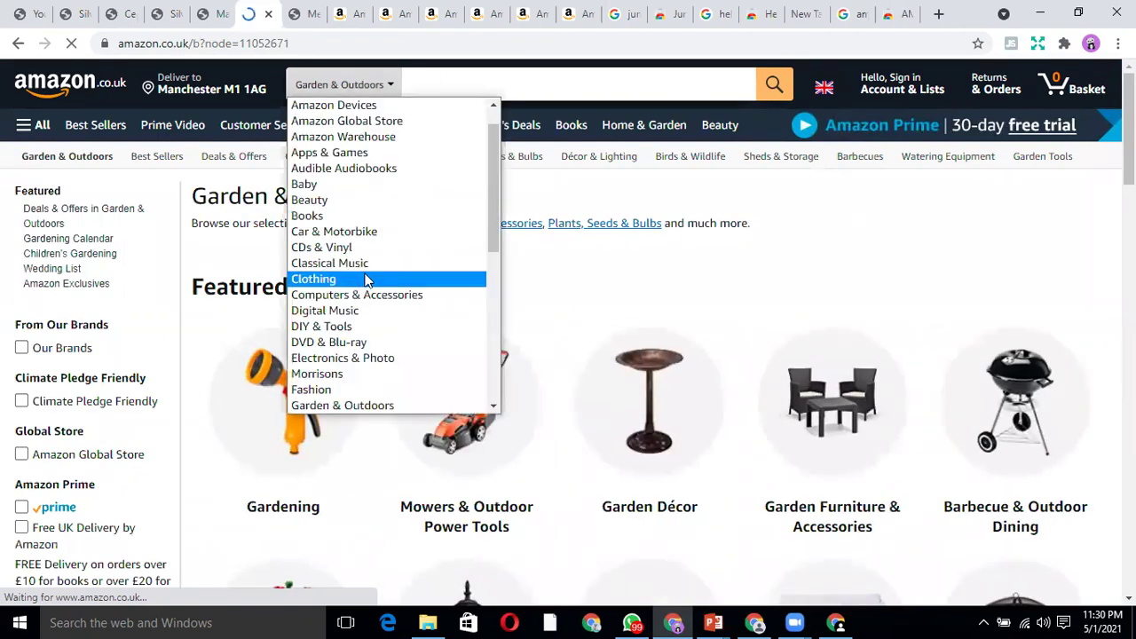
{"action": "left_click", "coordinate": [487, 82]}
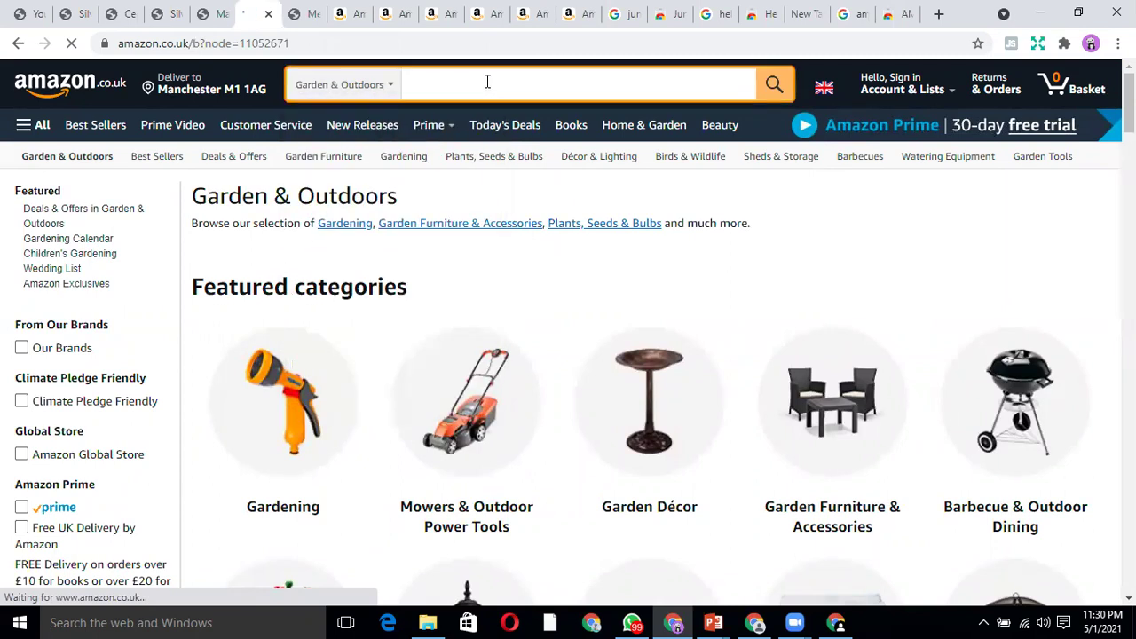